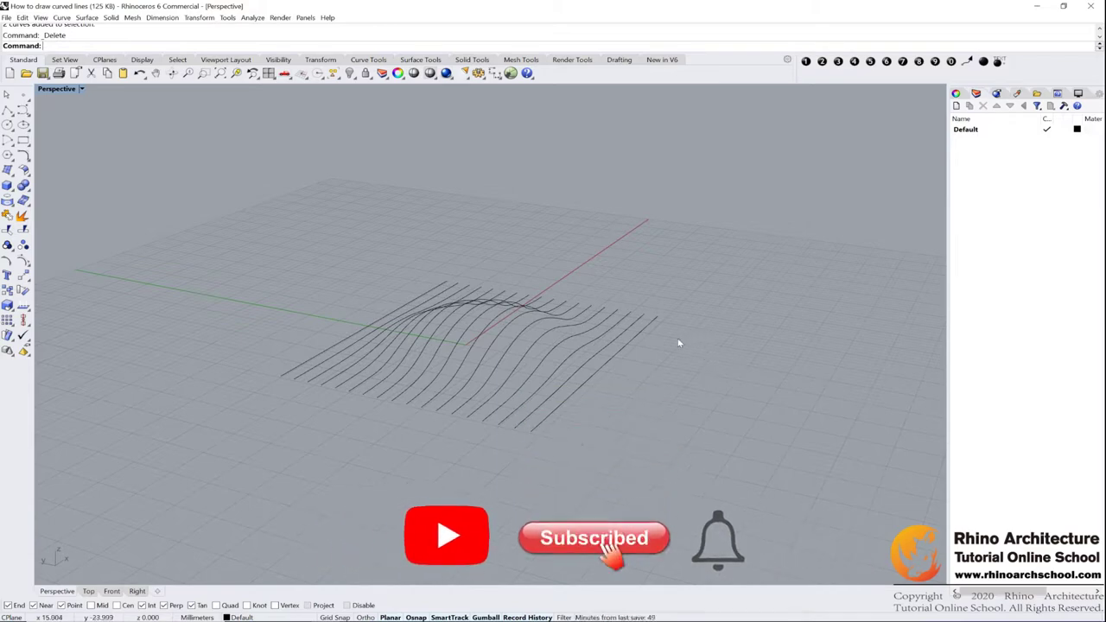
Switch to the '5. How to draw curved lines' folder holding the practice file
{"action": "key", "text": "alt+Tab"}
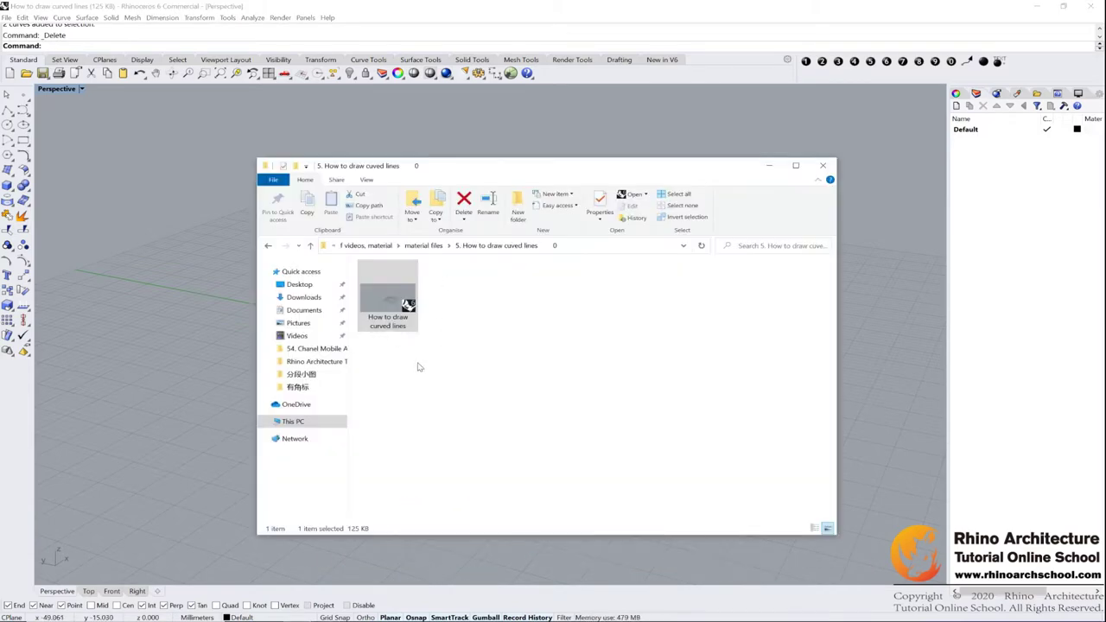
Return to the Rhino model and window-select its 18 wavy curves
{"action": "left_click", "coordinate": [510, 135]}
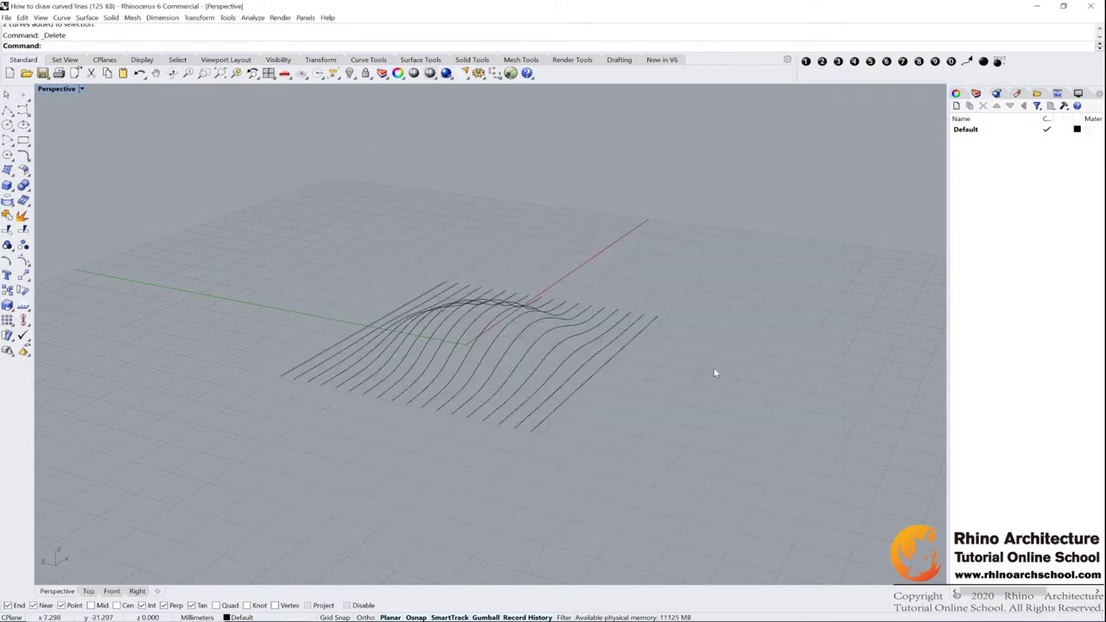
{"action": "right_click_drag", "start_coordinate": [714, 368], "coordinate": [458, 342], "text": "shift"}
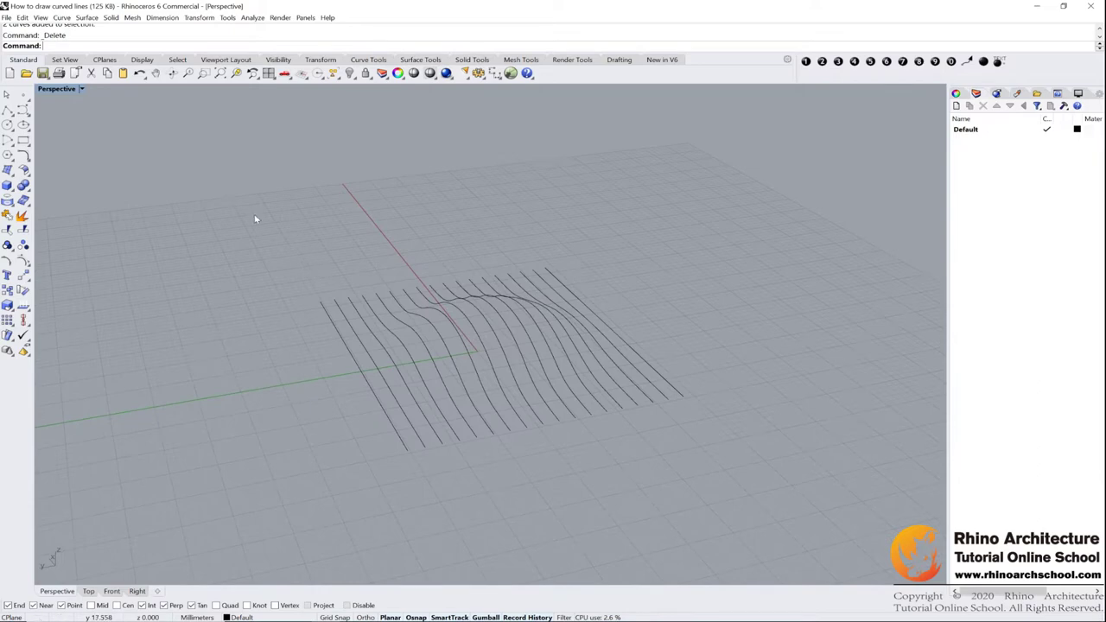
{"action": "left_click_drag", "start_coordinate": [255, 218], "coordinate": [712, 476]}
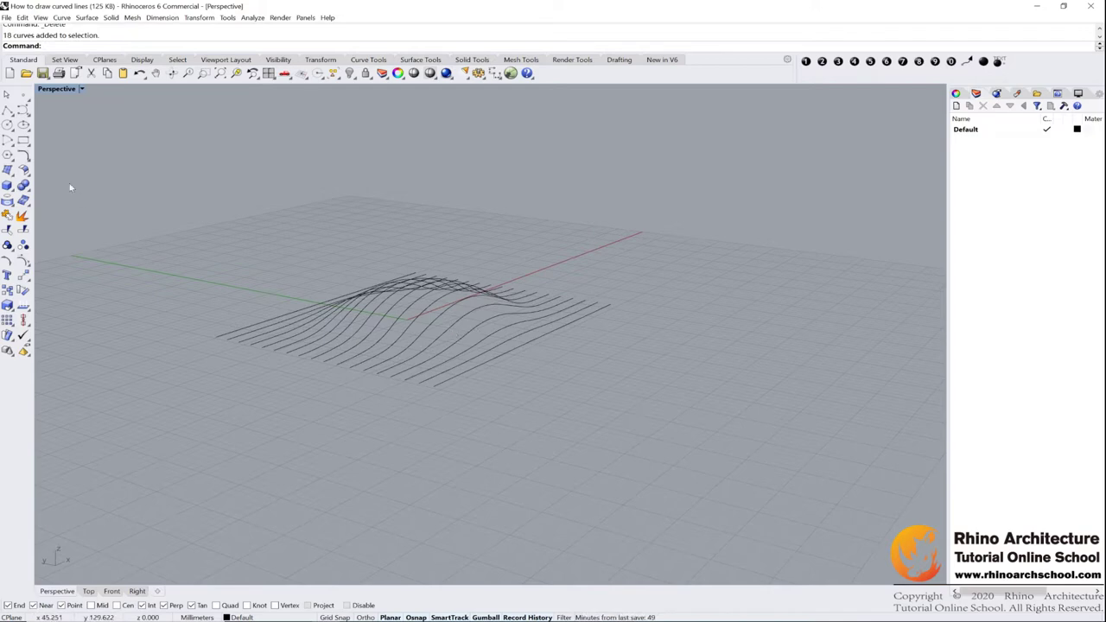
Draw a straight, Ortho-constrained polyline on the grid beside the wavy curve array
{"action": "left_click", "coordinate": [7, 109]}
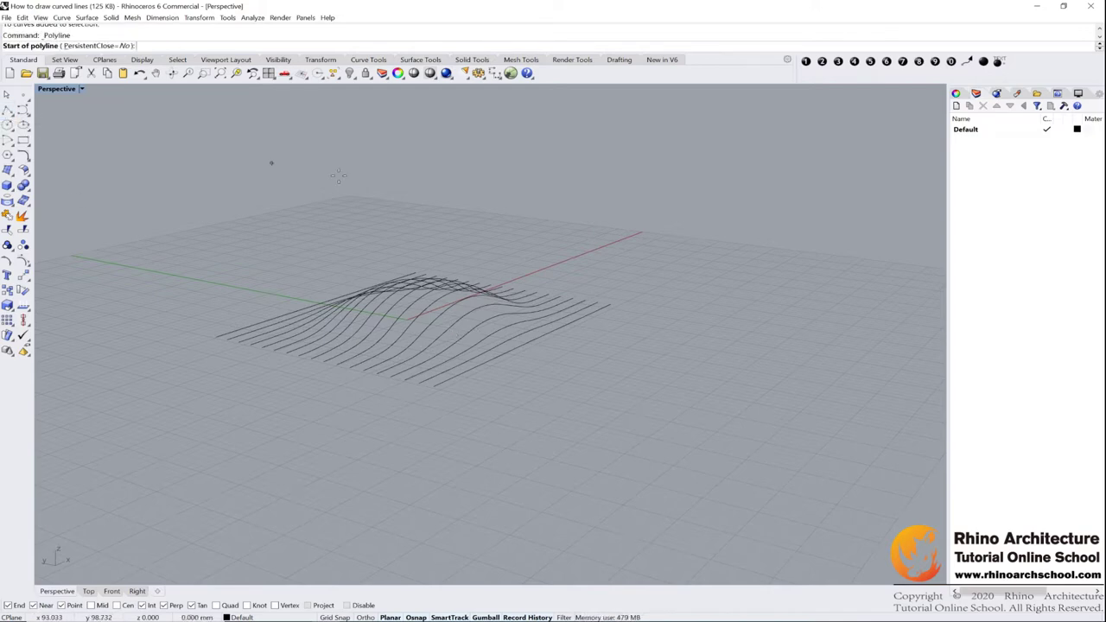
{"action": "right_click_drag", "start_coordinate": [363, 181], "coordinate": [620, 318]}
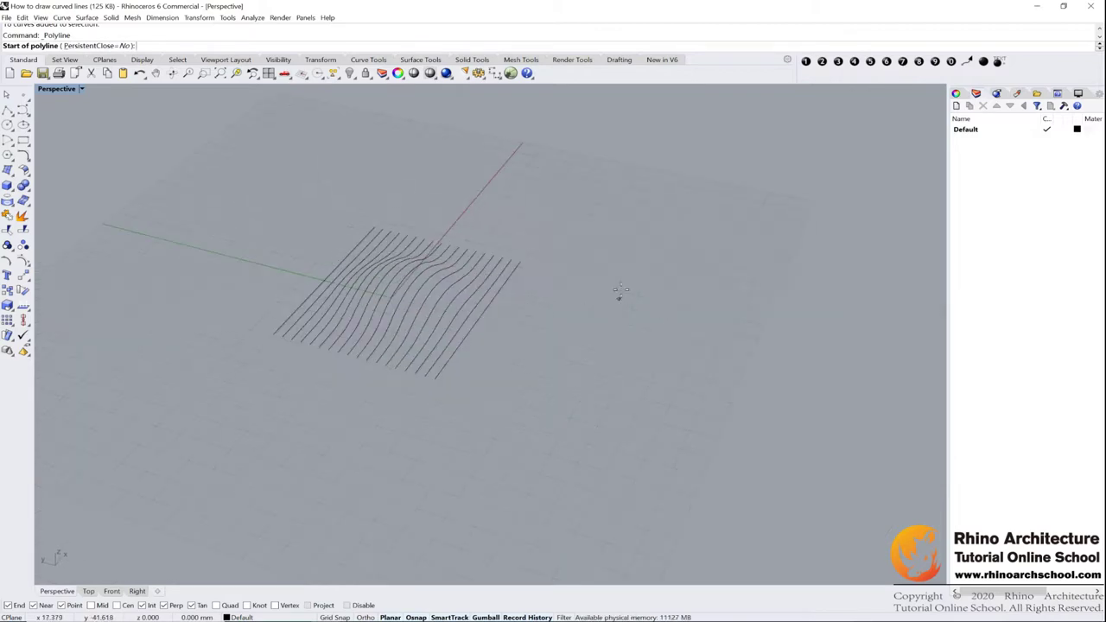
{"action": "left_click", "coordinate": [628, 286]}
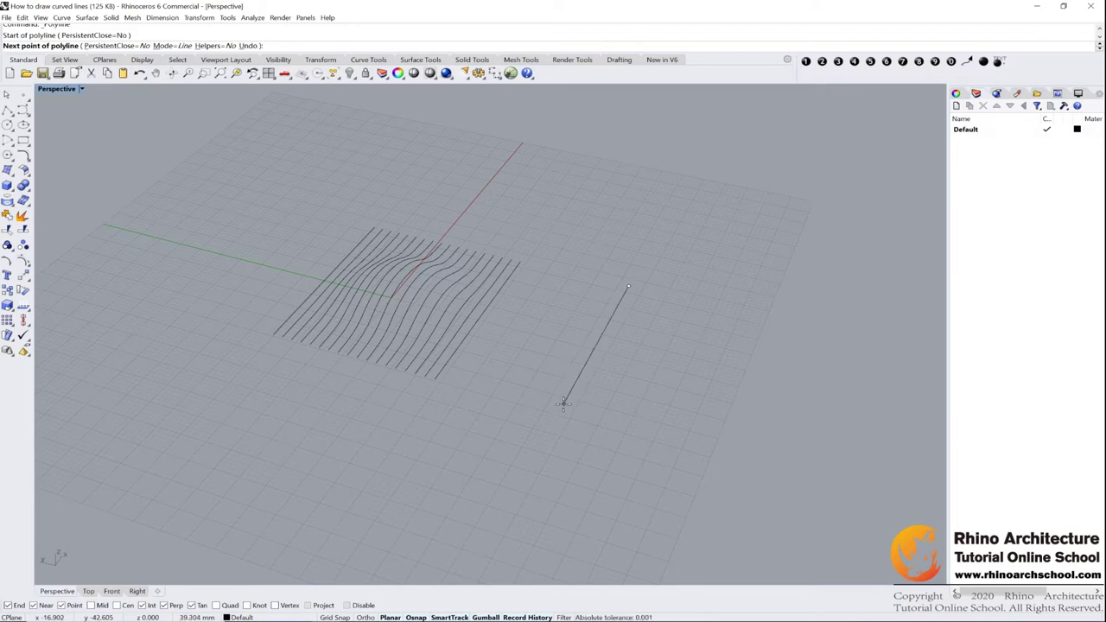
{"action": "key", "text": "F8"}
{"action": "left_click", "coordinate": [566, 400]}
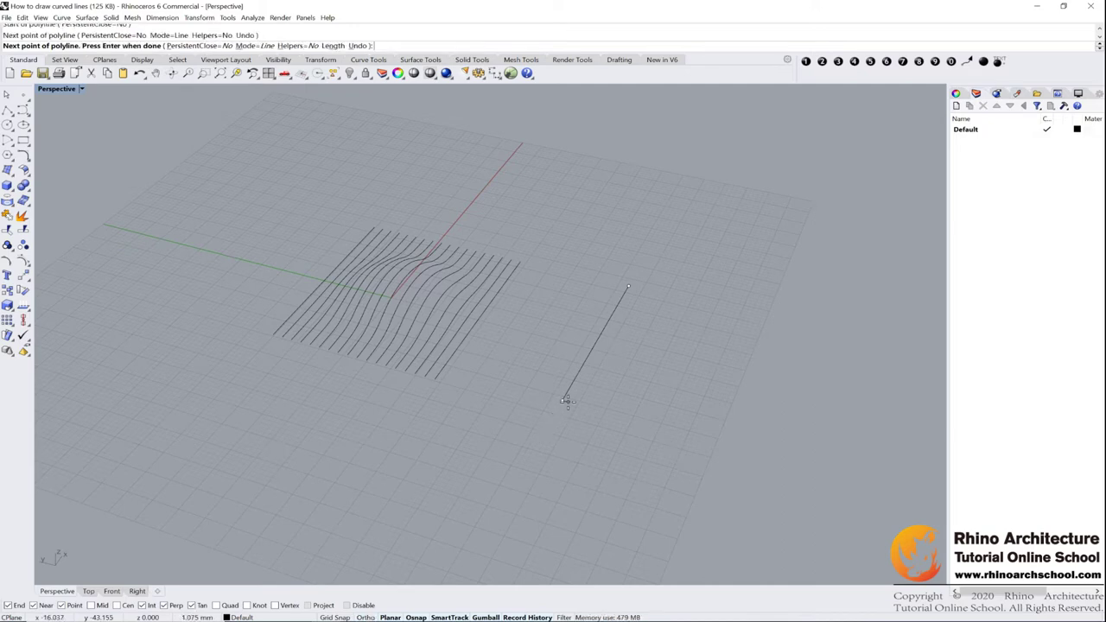
{"action": "key", "text": "Return"}
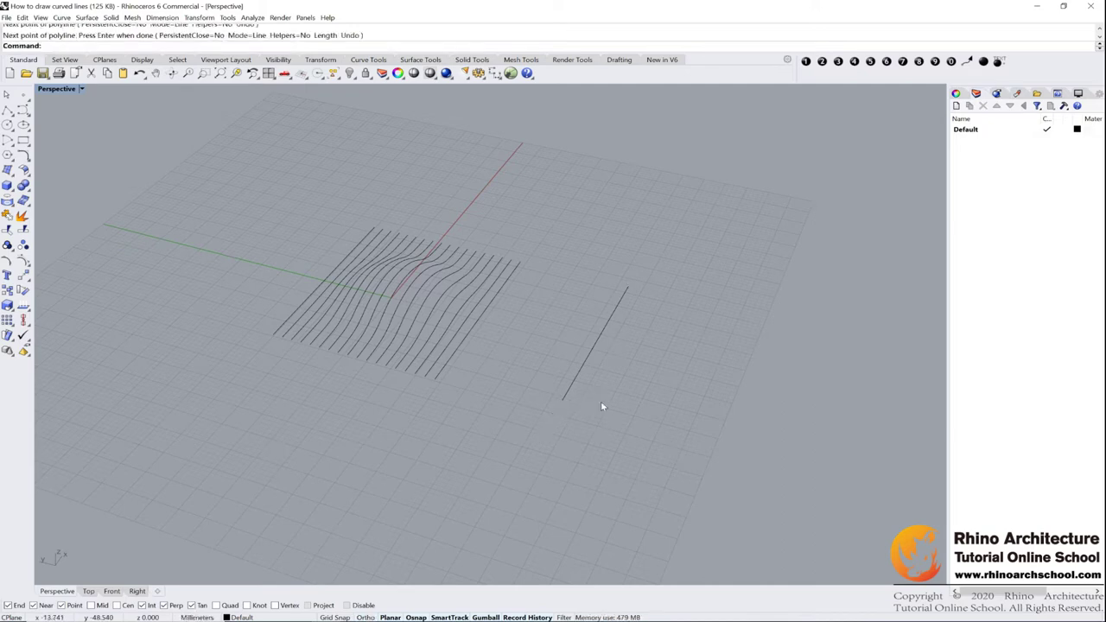
{"action": "right_click_drag", "start_coordinate": [645, 385], "coordinate": [579, 360]}
Copy and paste the straight line, then drag the copy to the right with the gumball
{"action": "left_click", "coordinate": [496, 390]}
{"action": "key", "text": "ctrl+c"}
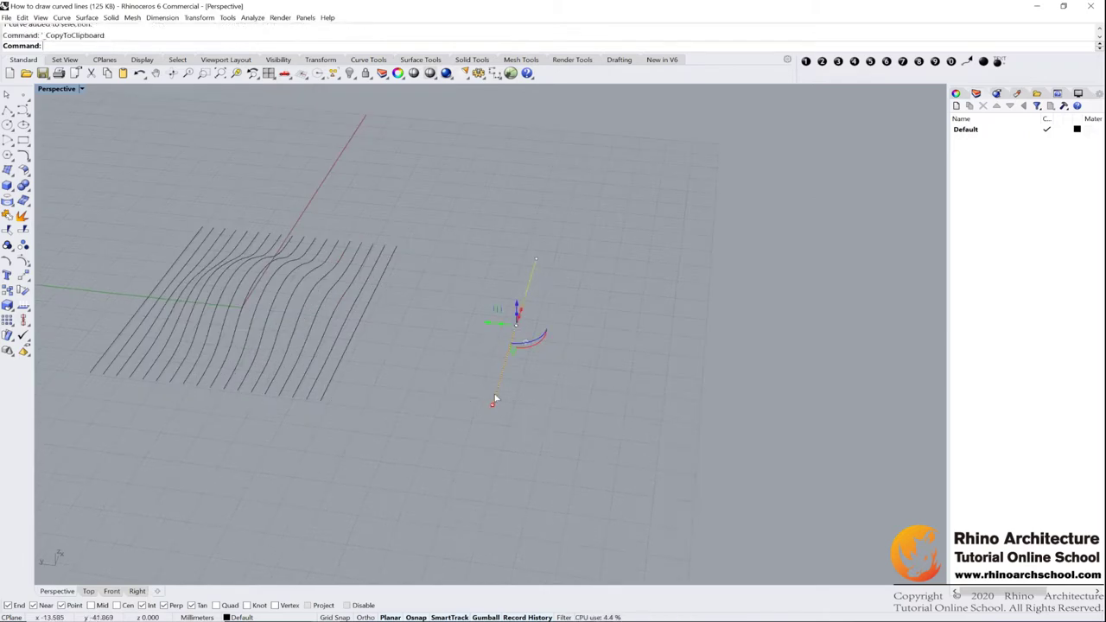
{"action": "key", "text": "ctrl+v"}
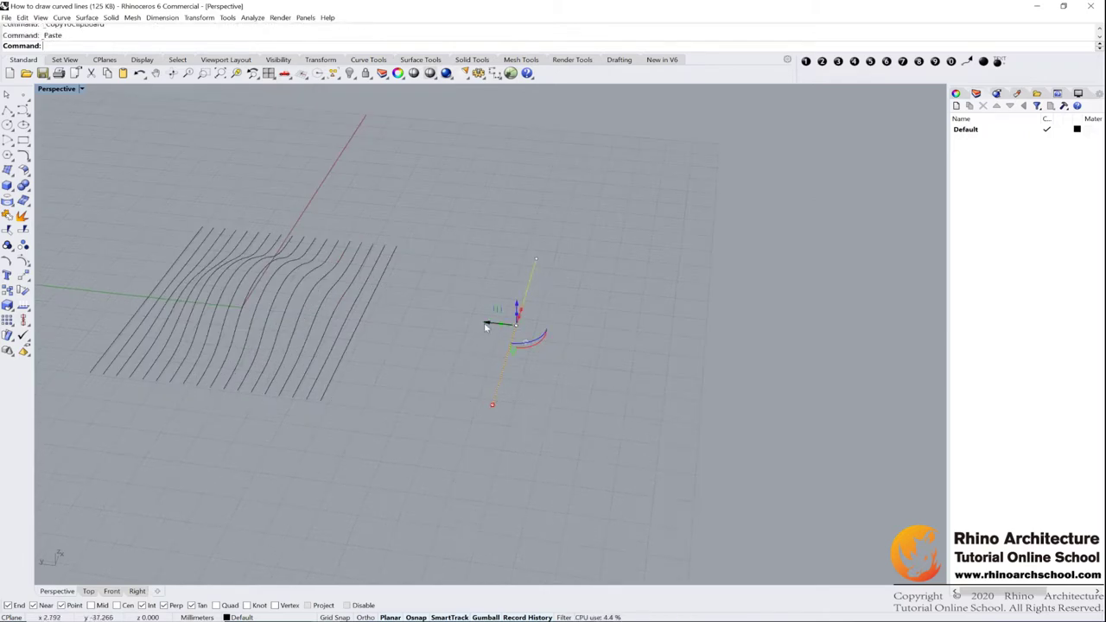
{"action": "left_click_drag", "start_coordinate": [489, 323], "coordinate": [662, 382]}
{"action": "right_click_drag", "start_coordinate": [662, 383], "coordinate": [713, 249]}
{"action": "key", "text": "Escape"}
Check the copied line's gumball, then select both straight lines
{"action": "left_click_drag", "start_coordinate": [727, 312], "coordinate": [733, 303]}
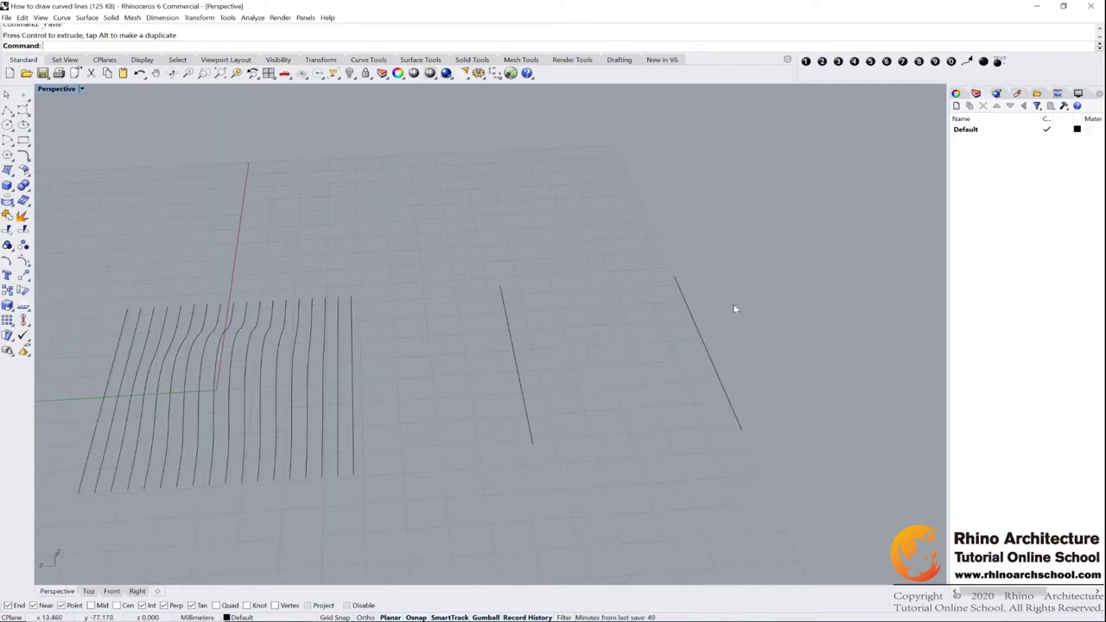
{"action": "left_click", "coordinate": [704, 343]}
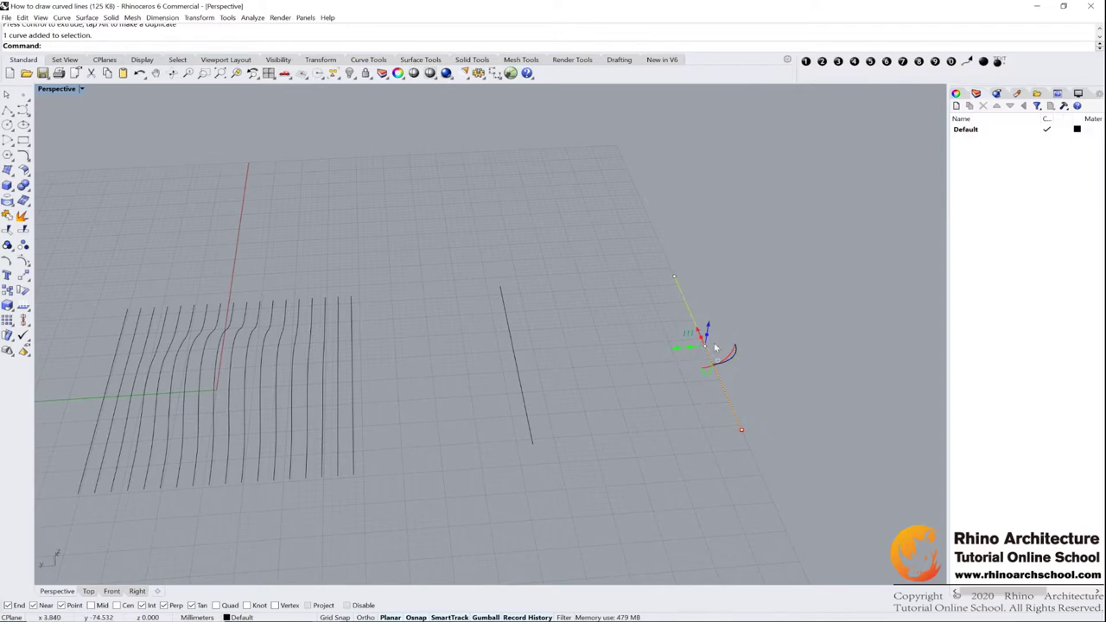
{"action": "left_click", "coordinate": [487, 618]}
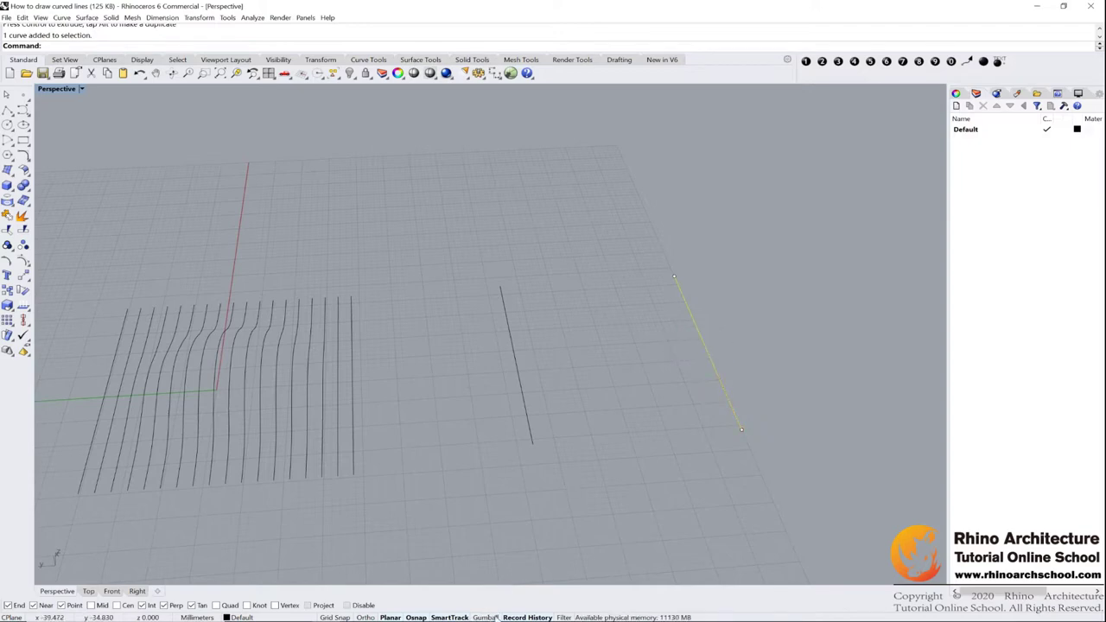
{"action": "left_click", "coordinate": [487, 617]}
{"action": "left_click", "coordinate": [613, 506]}
{"action": "right_click_drag", "start_coordinate": [613, 506], "coordinate": [617, 494]}
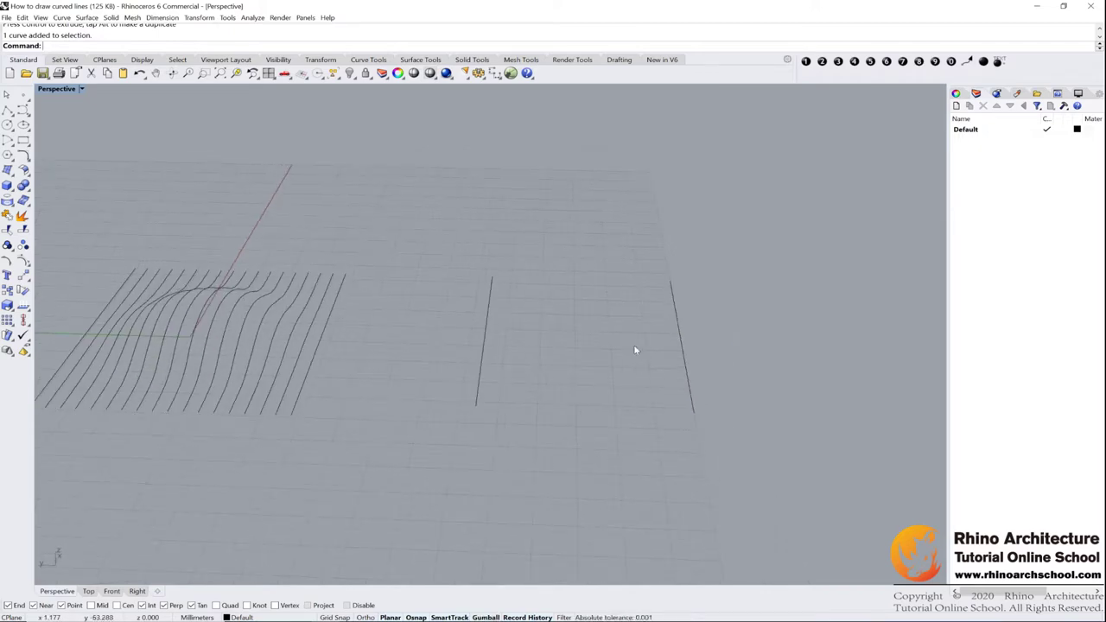
{"action": "left_click_drag", "start_coordinate": [750, 235], "coordinate": [458, 367]}
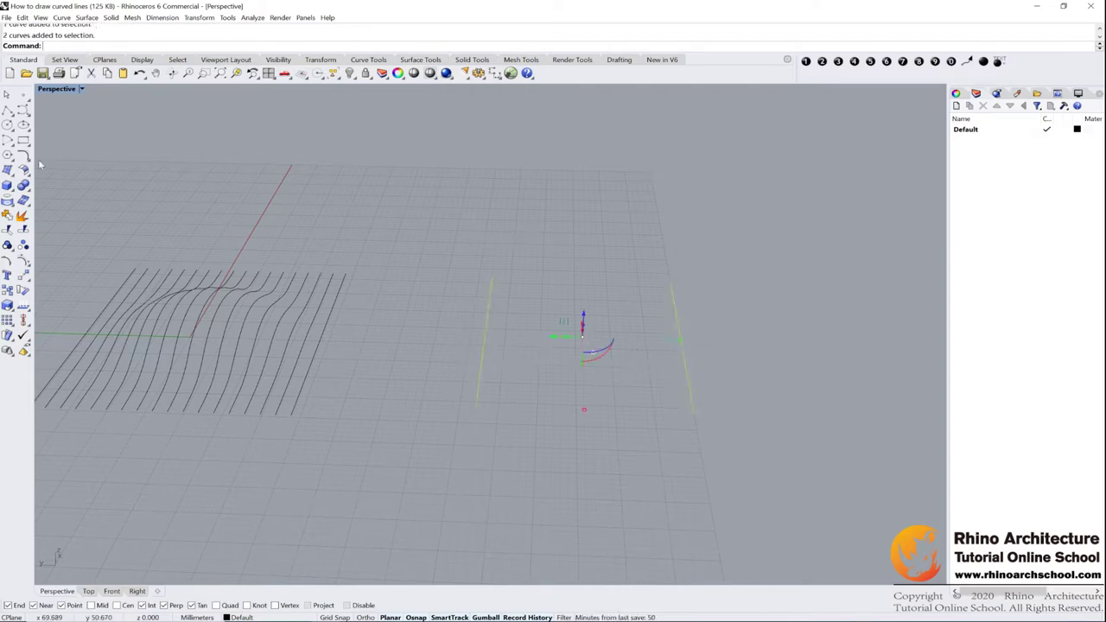
Tween between the two straight lines with Number set to 18
{"action": "left_click", "coordinate": [26, 159]}
{"action": "left_click_drag", "start_coordinate": [57, 152], "coordinate": [125, 147]}
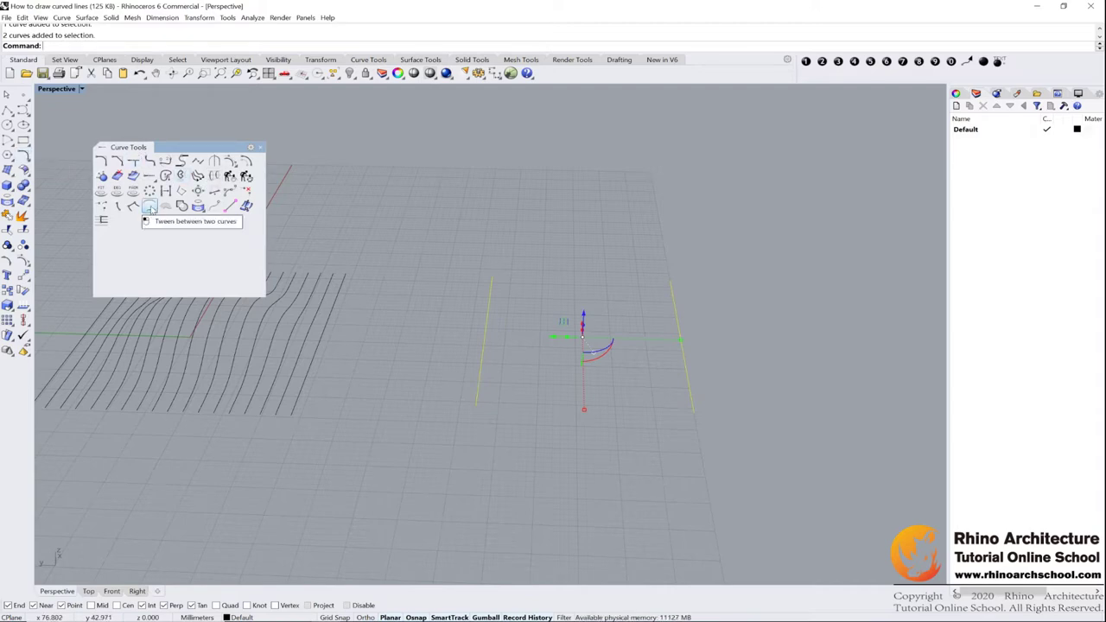
{"action": "left_click", "coordinate": [149, 209]}
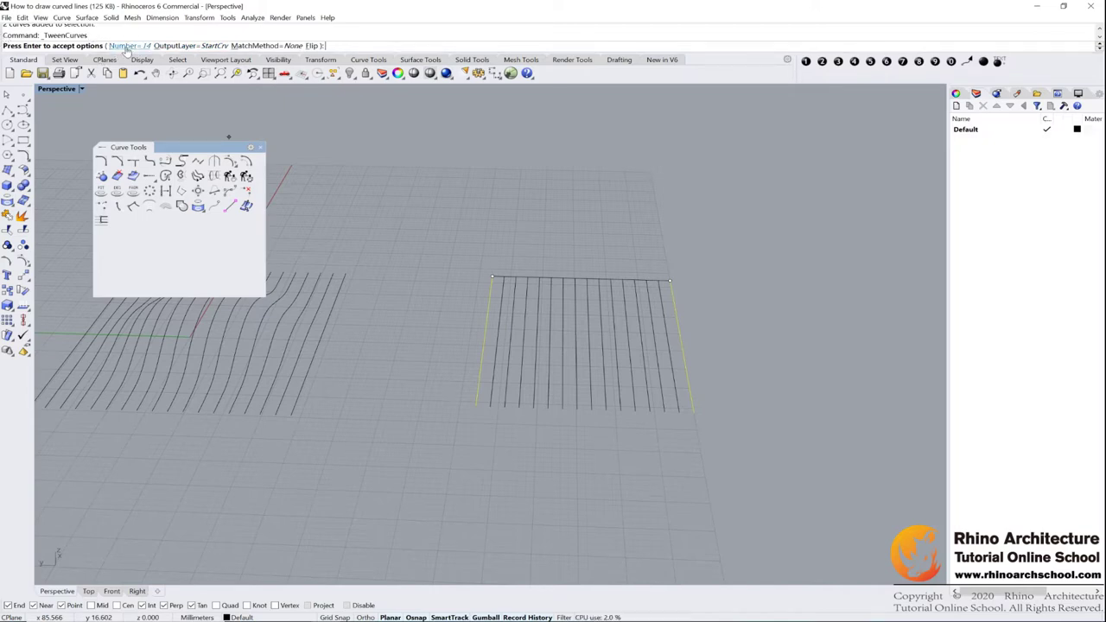
{"action": "left_click", "coordinate": [124, 46]}
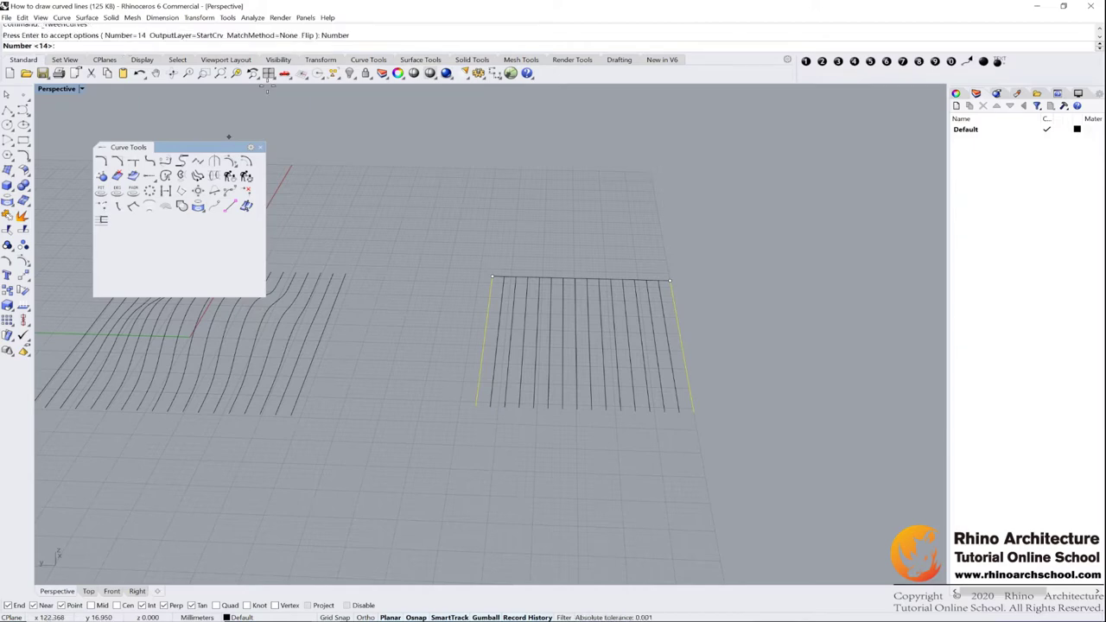
{"action": "type", "text": "18"}
{"action": "key", "text": "Return"}
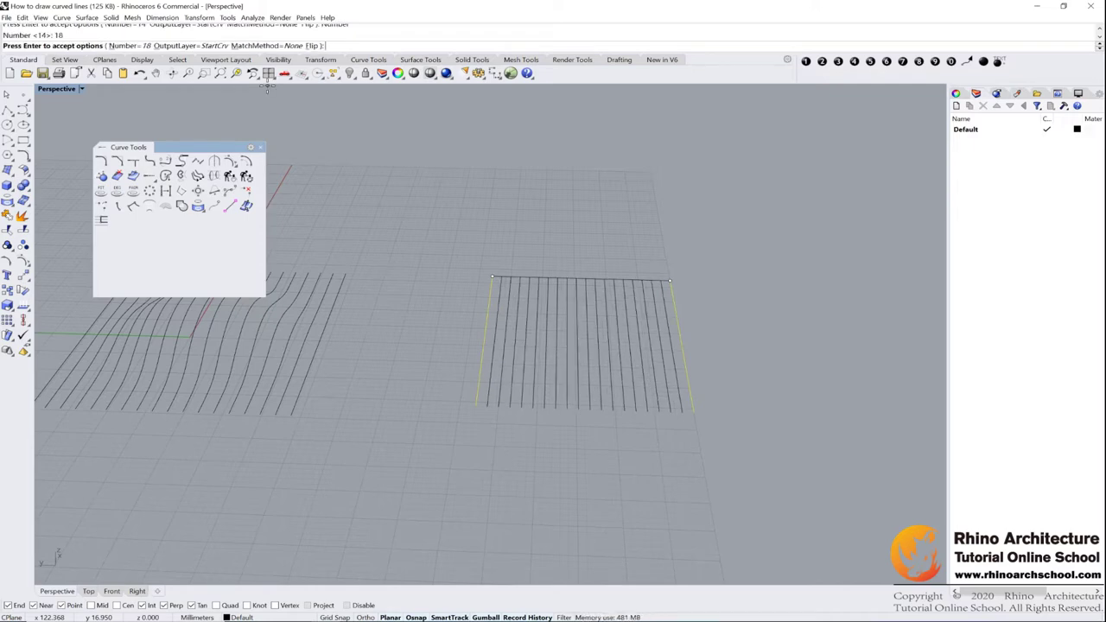
{"action": "key", "text": "Return"}
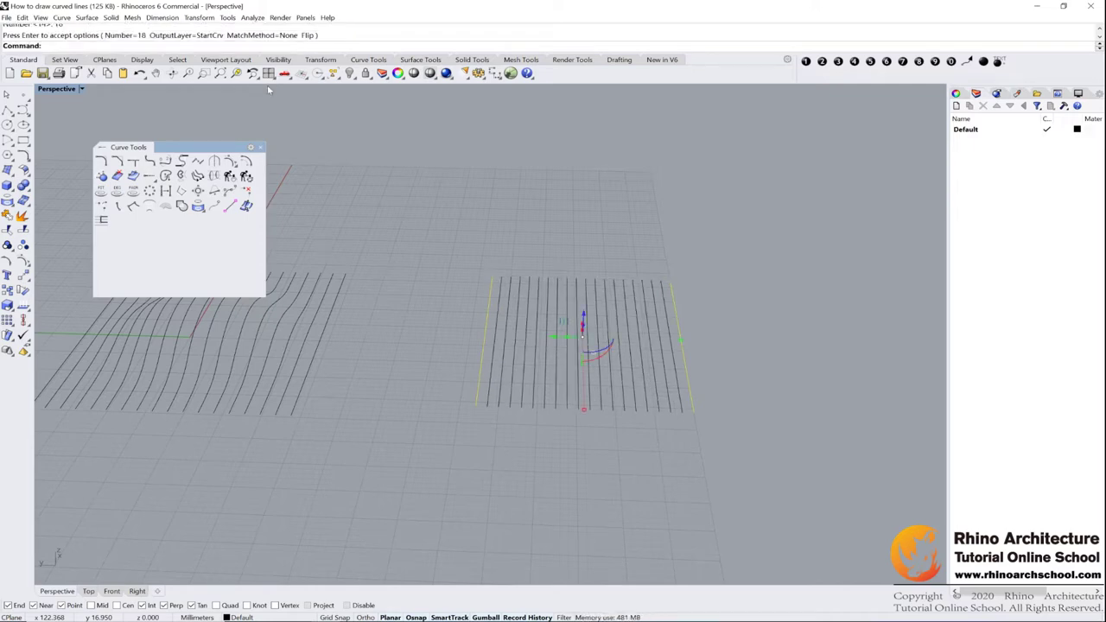
{"action": "left_click", "coordinate": [694, 259]}
{"action": "right_click_drag", "start_coordinate": [693, 260], "coordinate": [582, 279]}
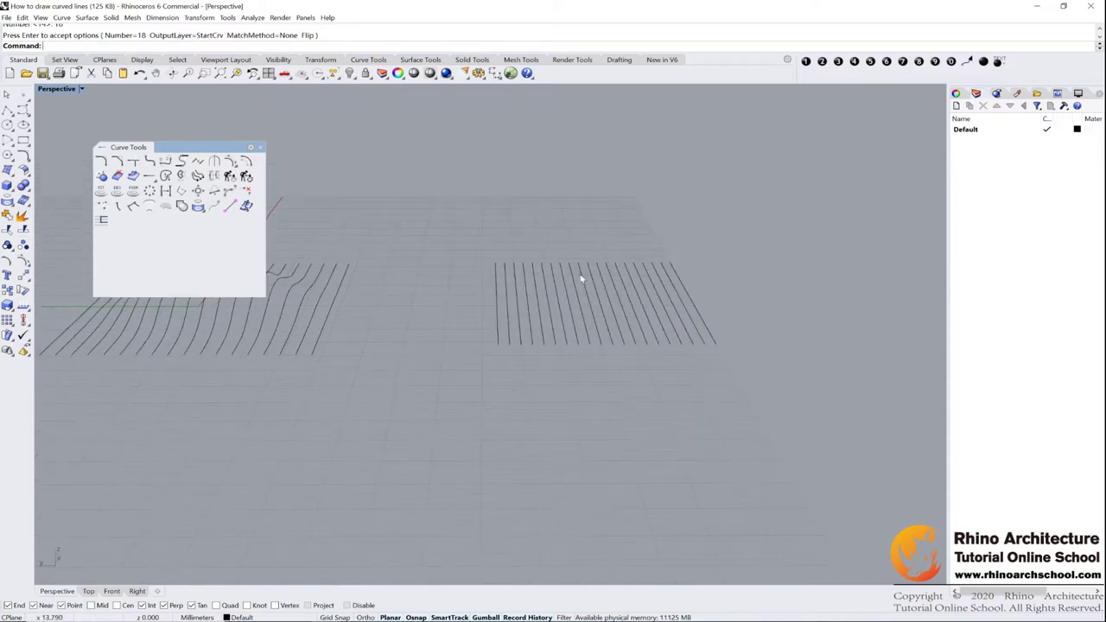
Select all 20 lines, show their control points, and select all 40 points
{"action": "left_click_drag", "start_coordinate": [444, 214], "coordinate": [825, 438]}
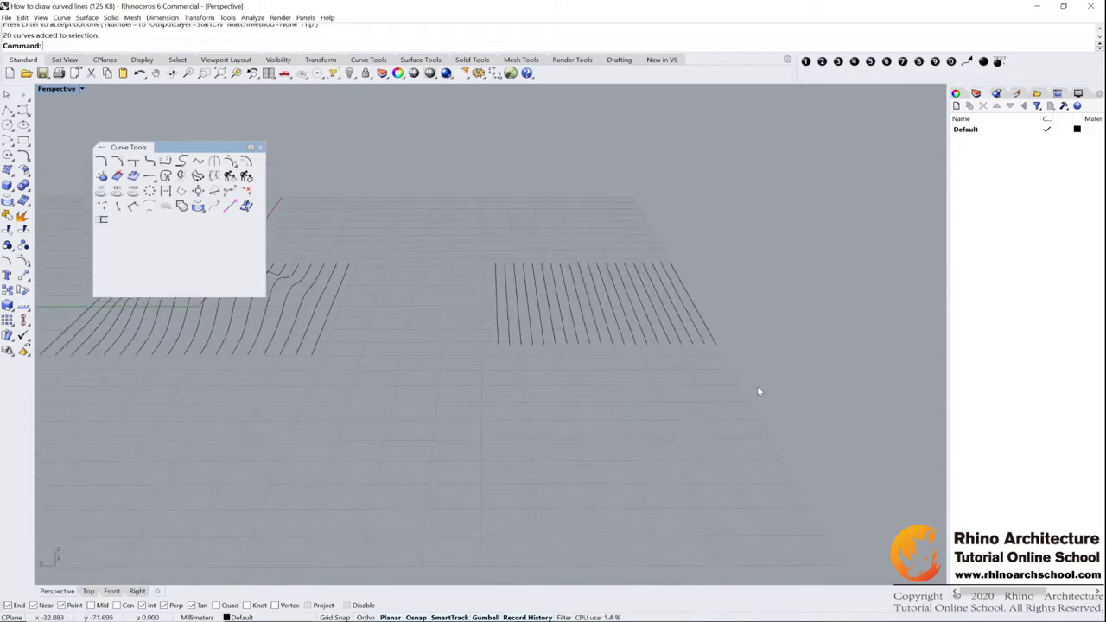
{"action": "right_click_drag", "start_coordinate": [758, 390], "coordinate": [733, 392]}
{"action": "left_click_drag", "start_coordinate": [414, 245], "coordinate": [701, 514]}
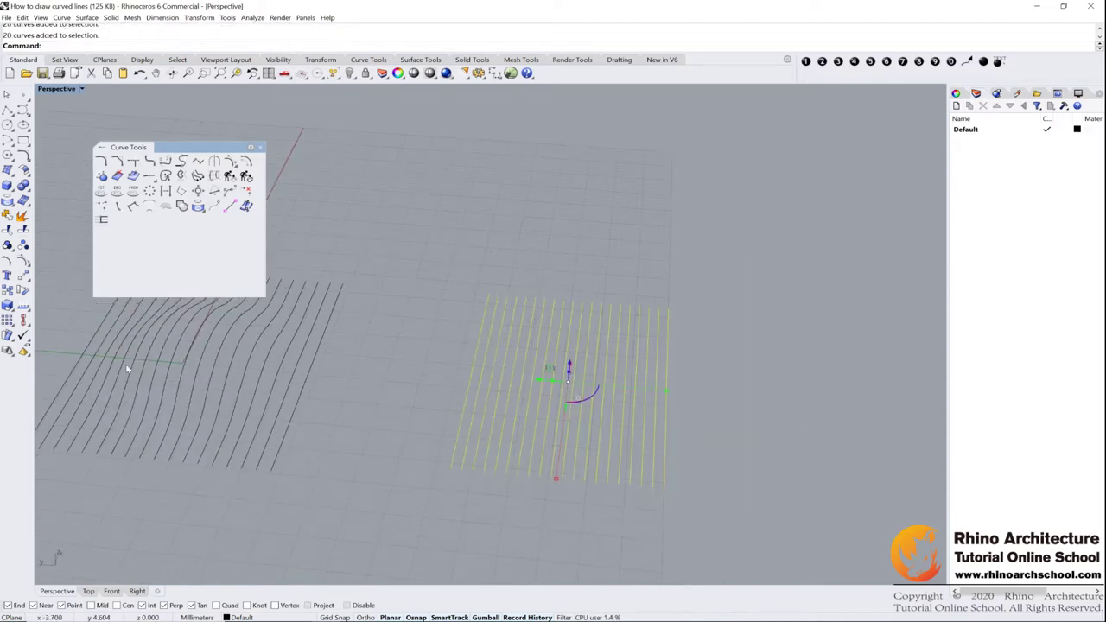
{"action": "left_click", "coordinate": [22, 261]}
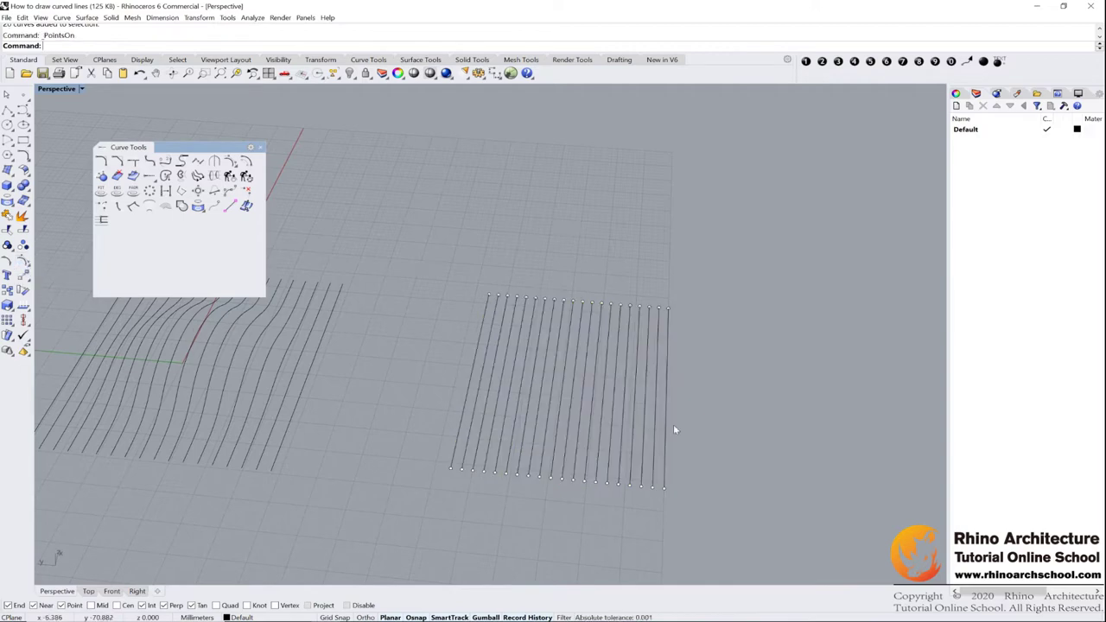
{"action": "right_click_drag", "start_coordinate": [657, 406], "coordinate": [687, 414]}
{"action": "left_click_drag", "start_coordinate": [409, 218], "coordinate": [766, 289]}
{"action": "left_click_drag", "start_coordinate": [451, 399], "coordinate": [787, 465]}
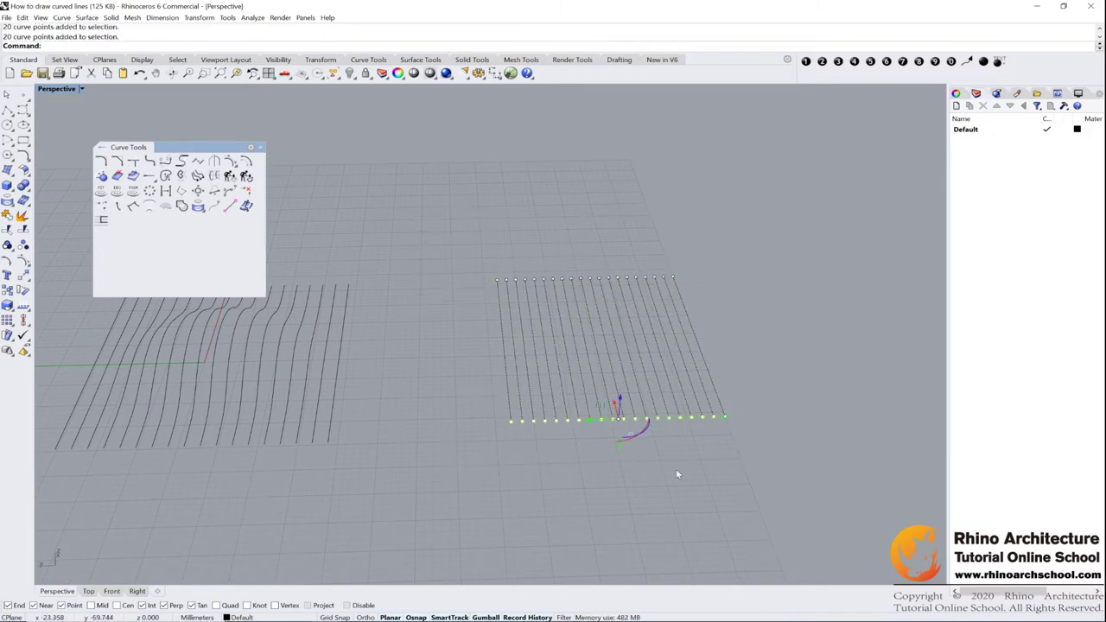
{"action": "key", "text": "Escape"}
{"action": "right_click_drag", "start_coordinate": [676, 468], "coordinate": [581, 361]}
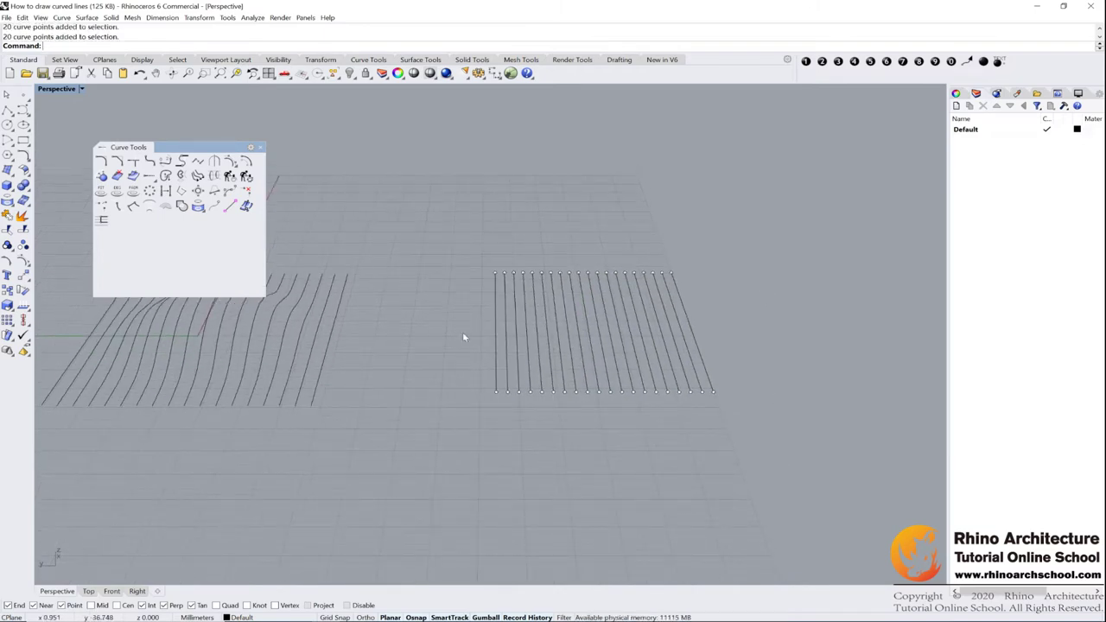
{"action": "right_click_drag", "start_coordinate": [361, 323], "coordinate": [489, 351]}
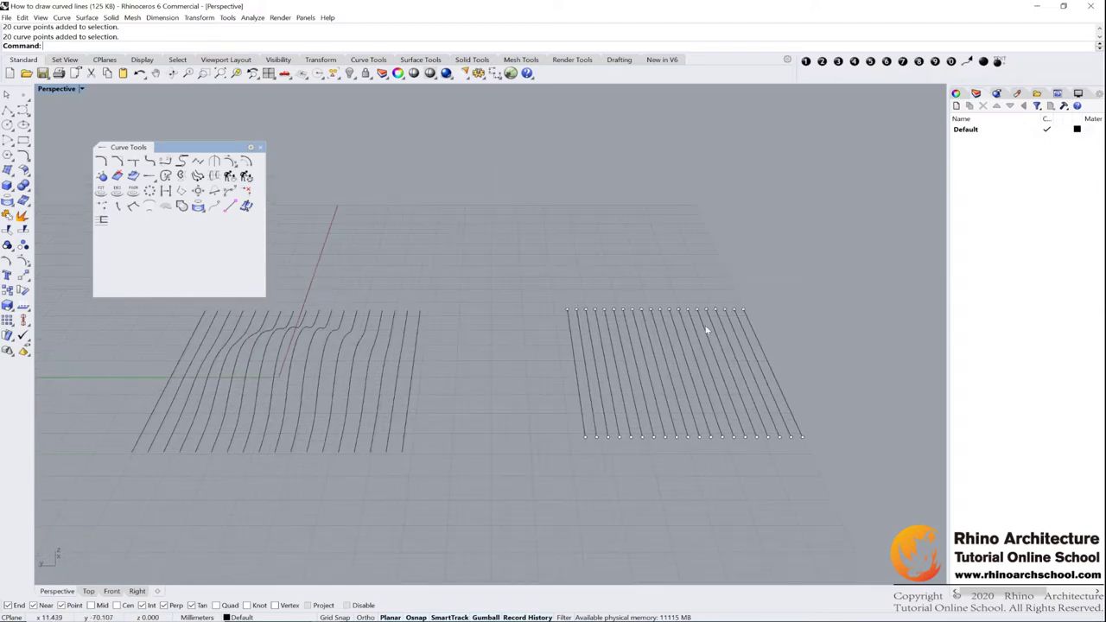
{"action": "left_click_drag", "start_coordinate": [511, 247], "coordinate": [838, 463]}
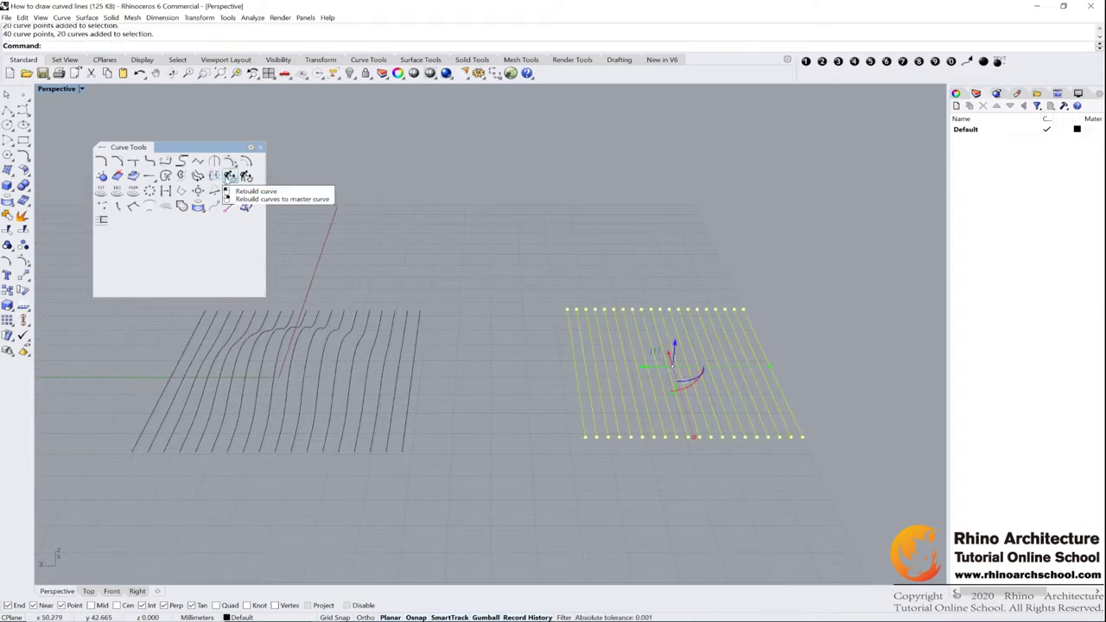
Rebuild the 20 lines with a point count of 5 and accept the history warning
{"action": "left_click", "coordinate": [229, 176]}
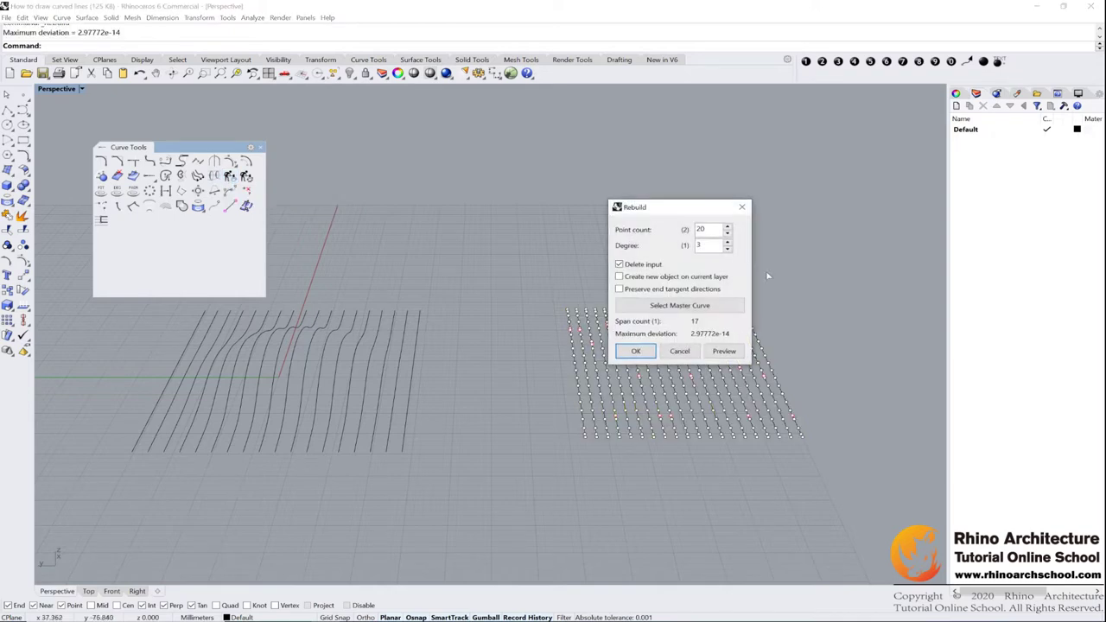
{"action": "double_click", "coordinate": [702, 230]}
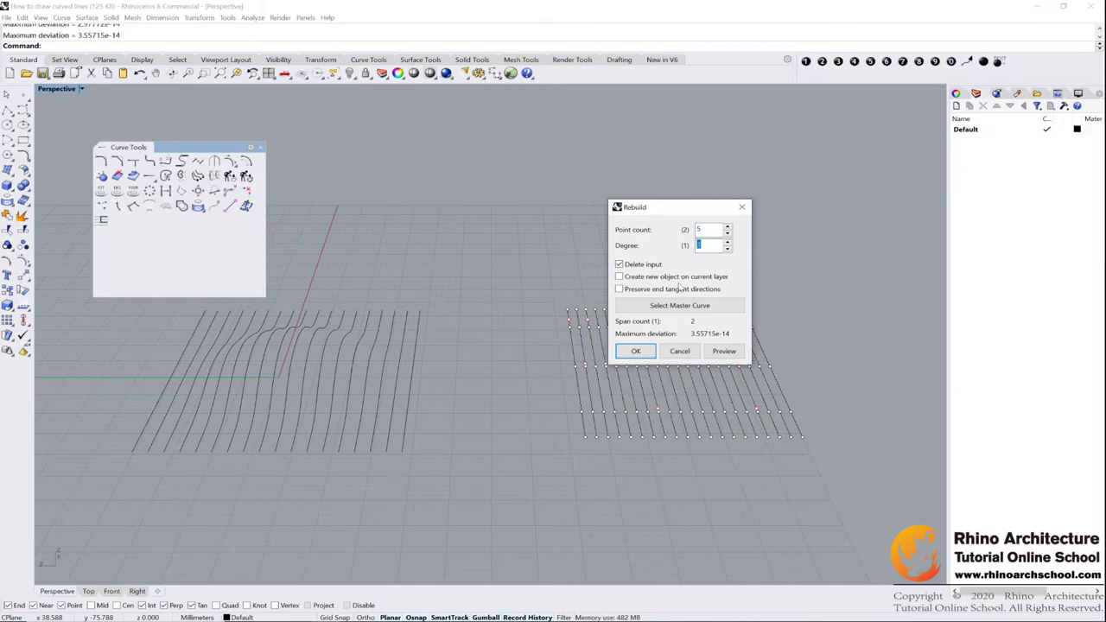
{"action": "left_click", "coordinate": [636, 351]}
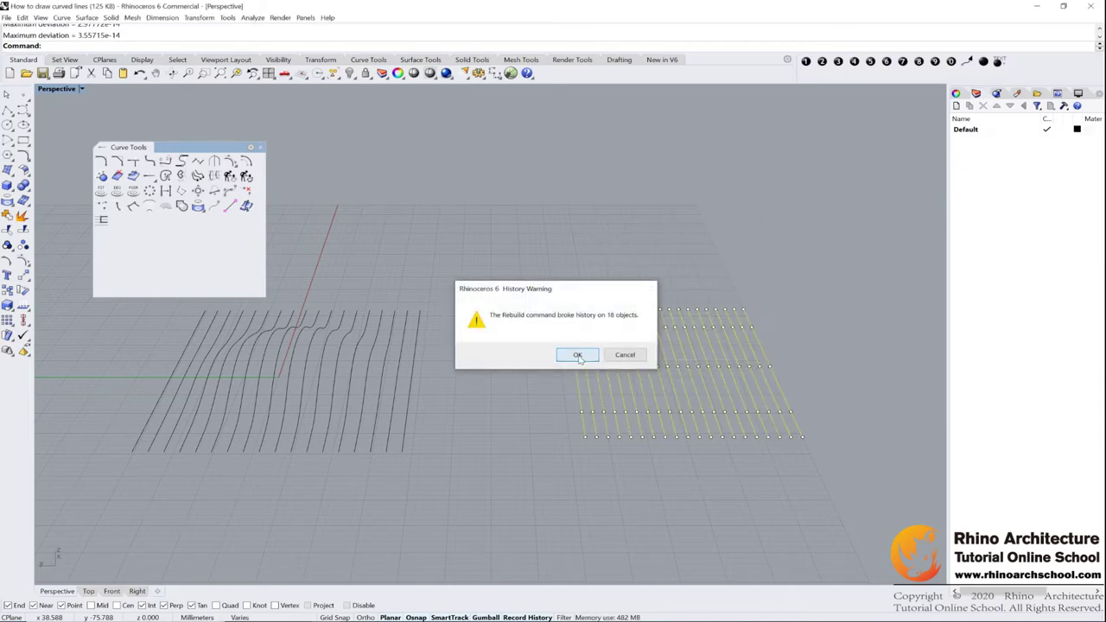
{"action": "key", "text": "Return"}
{"action": "right_click_drag", "start_coordinate": [807, 350], "coordinate": [746, 388]}
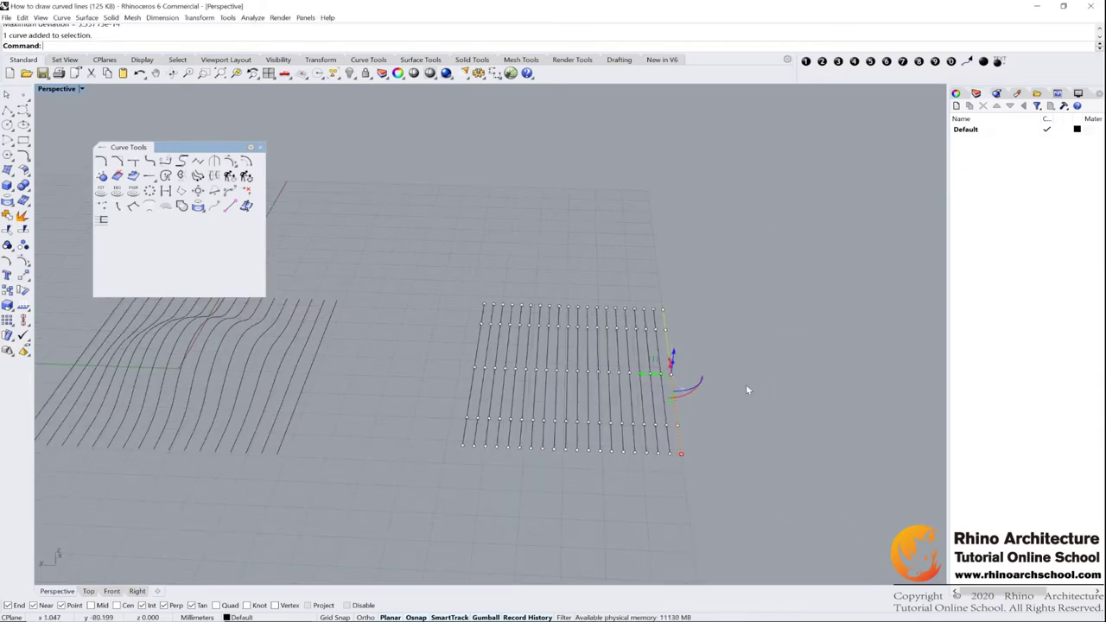
{"action": "key", "text": "Escape"}
{"action": "left_click_drag", "start_coordinate": [661, 380], "coordinate": [755, 390]}
{"action": "left_click_drag", "start_coordinate": [401, 322], "coordinate": [769, 436]}
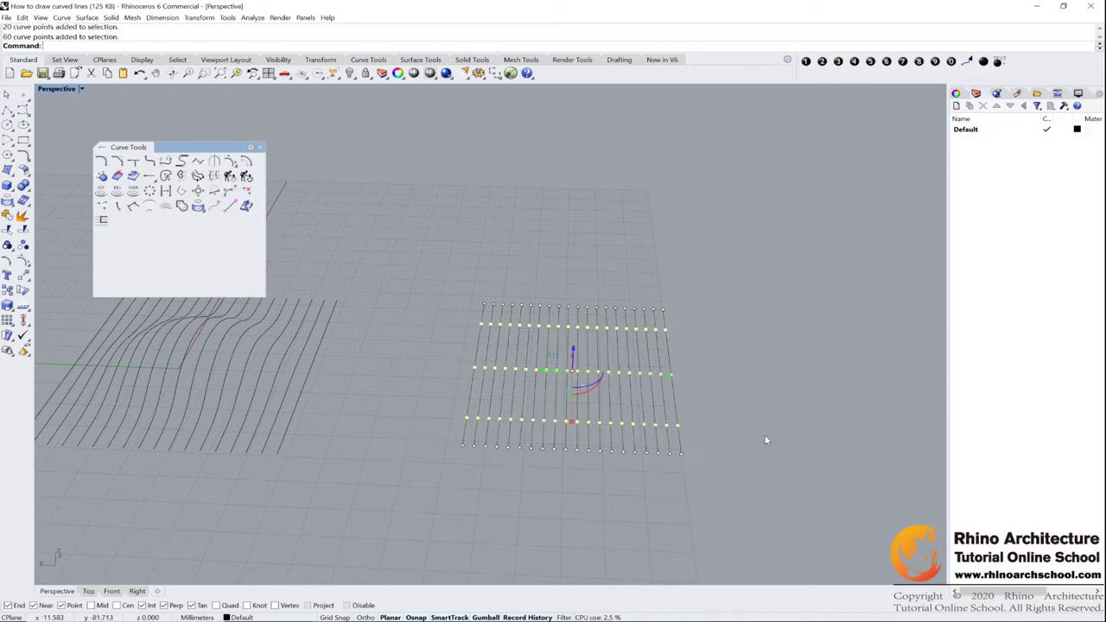
{"action": "left_click_drag", "start_coordinate": [417, 361], "coordinate": [743, 390]}
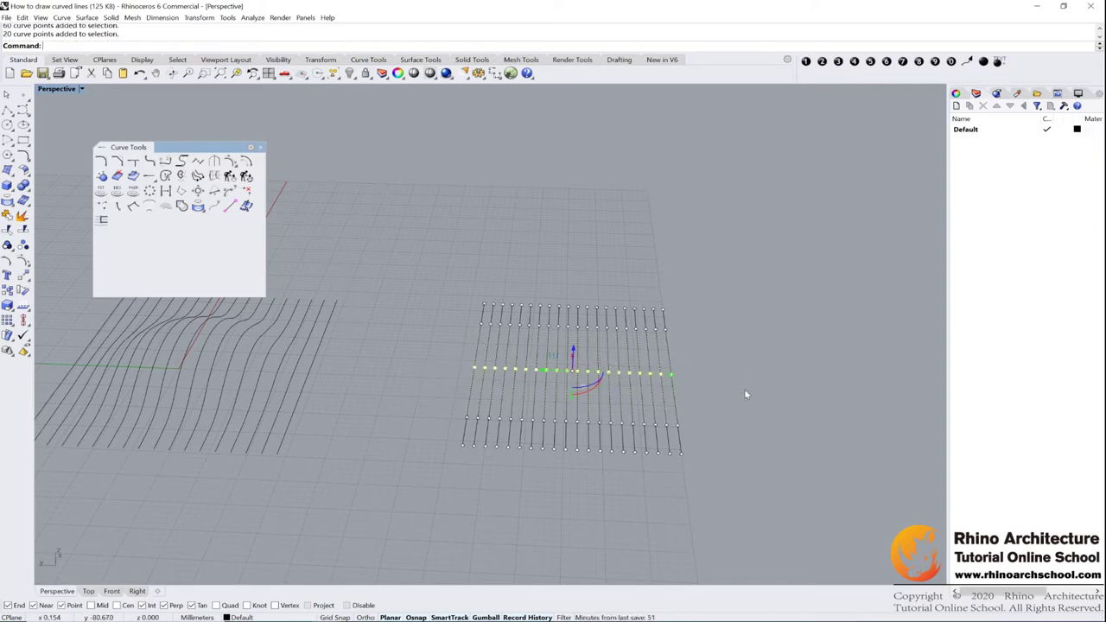
{"action": "right_click_drag", "start_coordinate": [744, 390], "coordinate": [630, 317]}
{"action": "left_click_drag", "start_coordinate": [572, 350], "coordinate": [585, 264]}
{"action": "right_click_drag", "start_coordinate": [564, 333], "coordinate": [462, 306]}
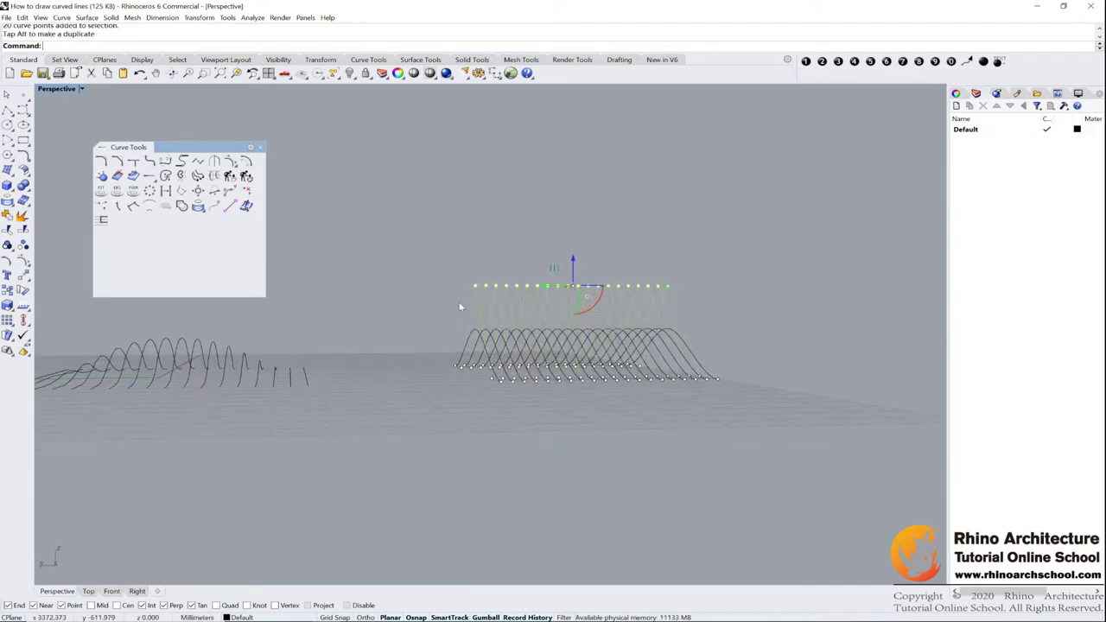
{"action": "left_click_drag", "start_coordinate": [444, 247], "coordinate": [485, 311]}
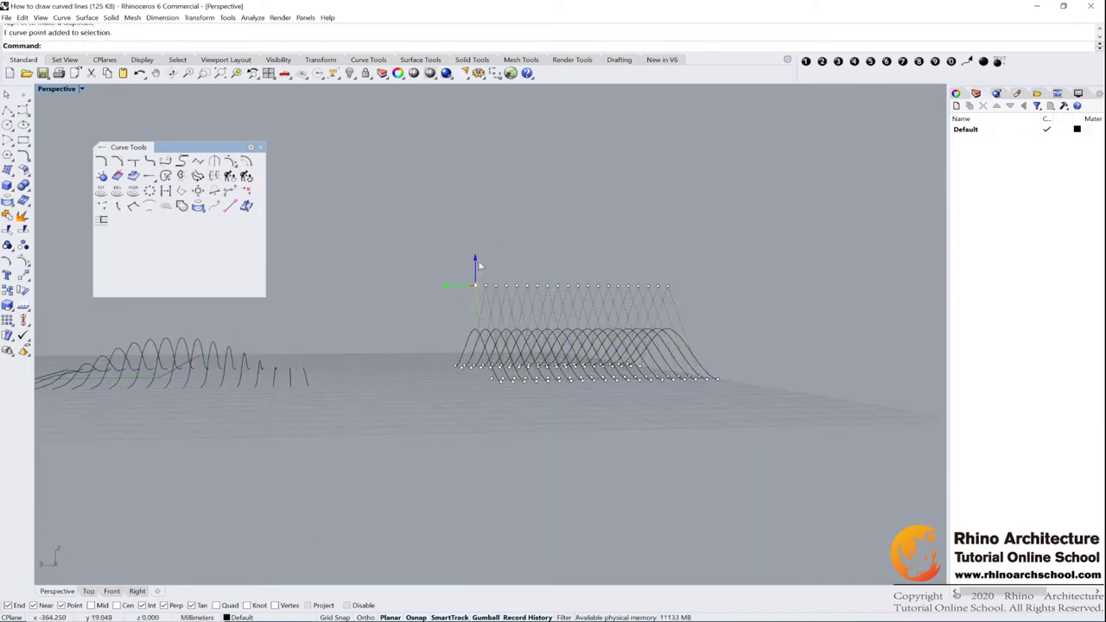
{"action": "left_click_drag", "start_coordinate": [474, 263], "coordinate": [499, 278]}
{"action": "right_click_drag", "start_coordinate": [499, 278], "coordinate": [488, 341]}
{"action": "left_click_drag", "start_coordinate": [484, 213], "coordinate": [506, 255]}
{"action": "right_click_drag", "start_coordinate": [497, 204], "coordinate": [478, 327]}
{"action": "left_click_drag", "start_coordinate": [349, 406], "coordinate": [338, 401]}
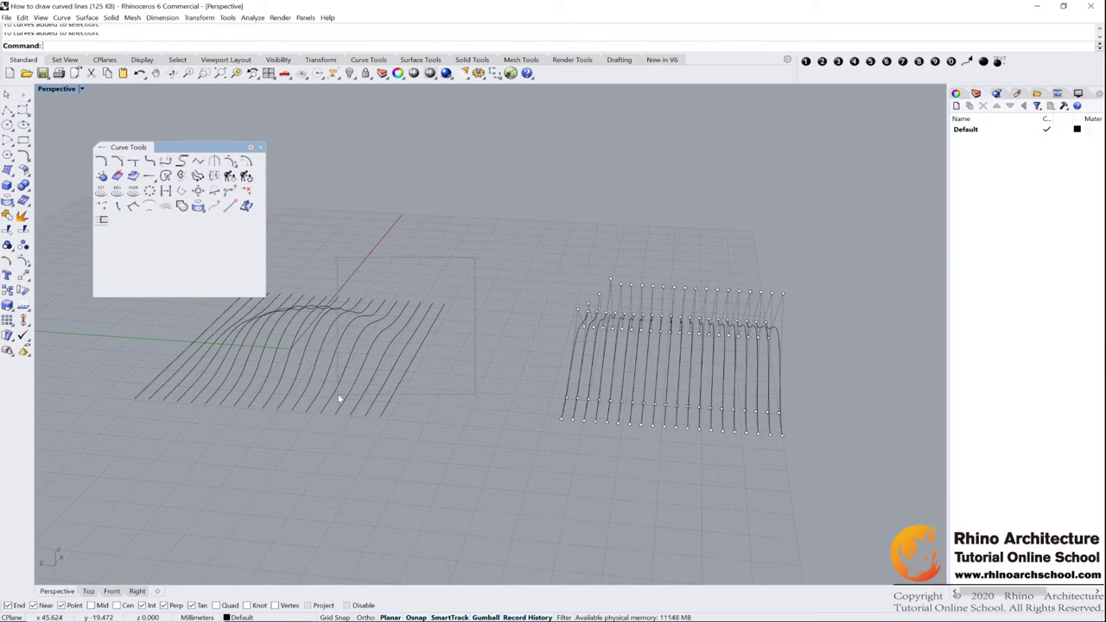
{"action": "right_click_drag", "start_coordinate": [338, 400], "coordinate": [635, 326]}
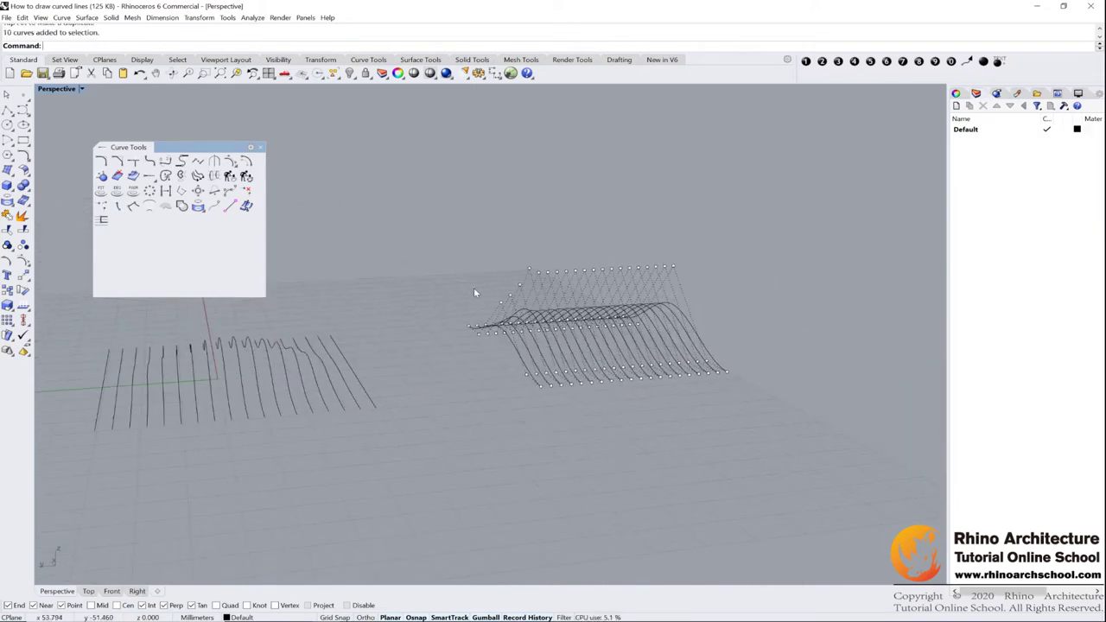
{"action": "key", "text": "Escape"}
{"action": "key", "text": "ctrl+z"}
{"action": "key", "text": "ctrl+z"}
{"action": "key", "text": "ctrl+z"}
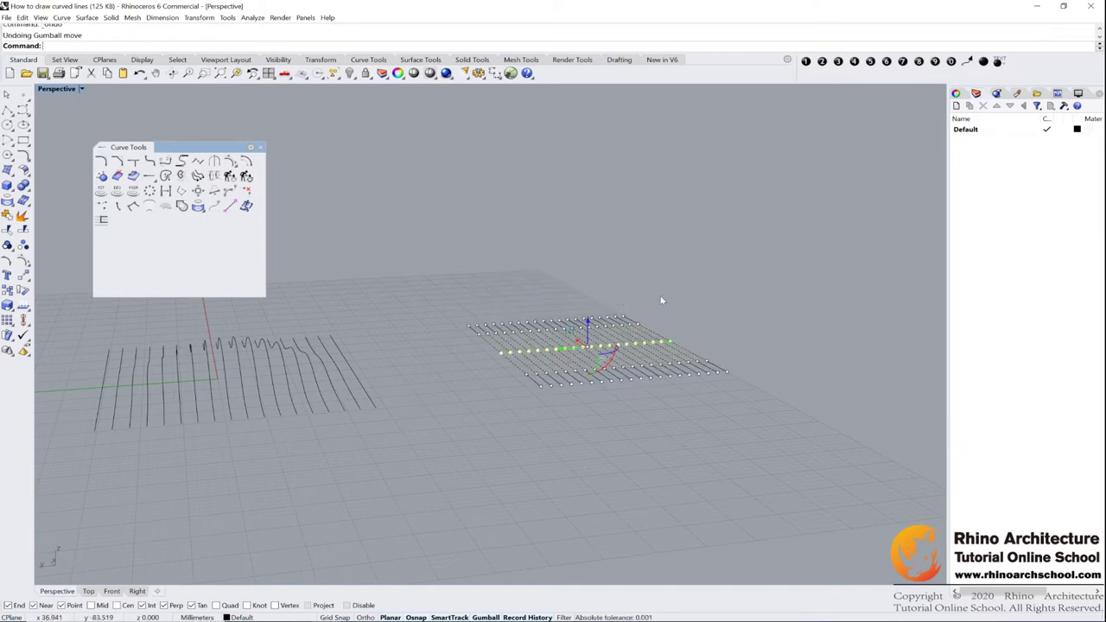
Rebuild the curves to 20 points, degree 3, and select all 400 control points
{"action": "left_click_drag", "start_coordinate": [423, 257], "coordinate": [749, 413]}
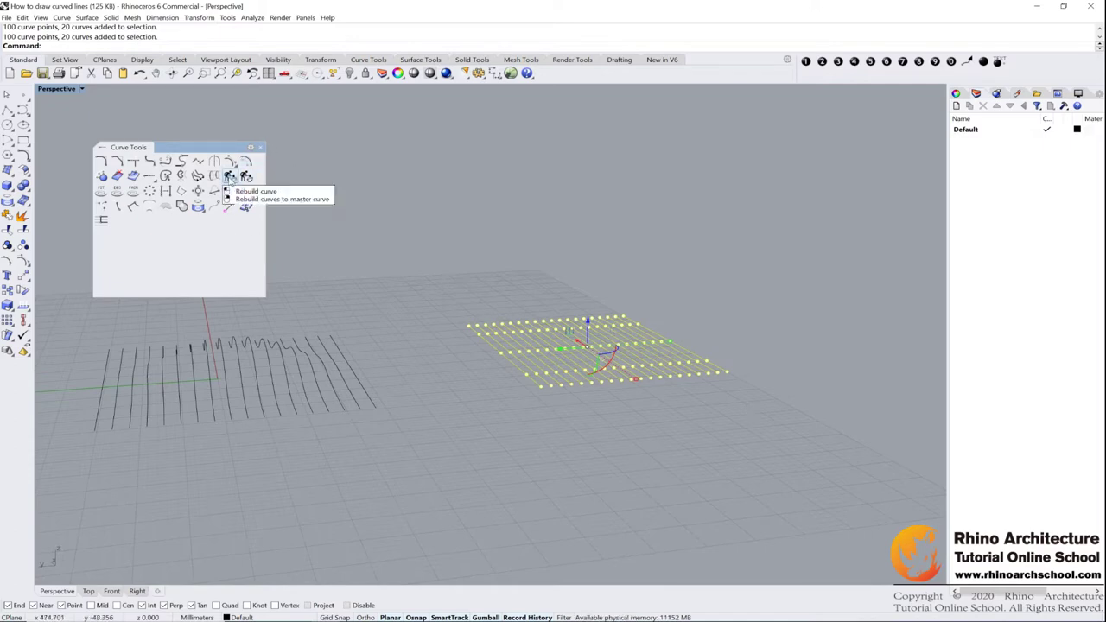
{"action": "left_click", "coordinate": [230, 177]}
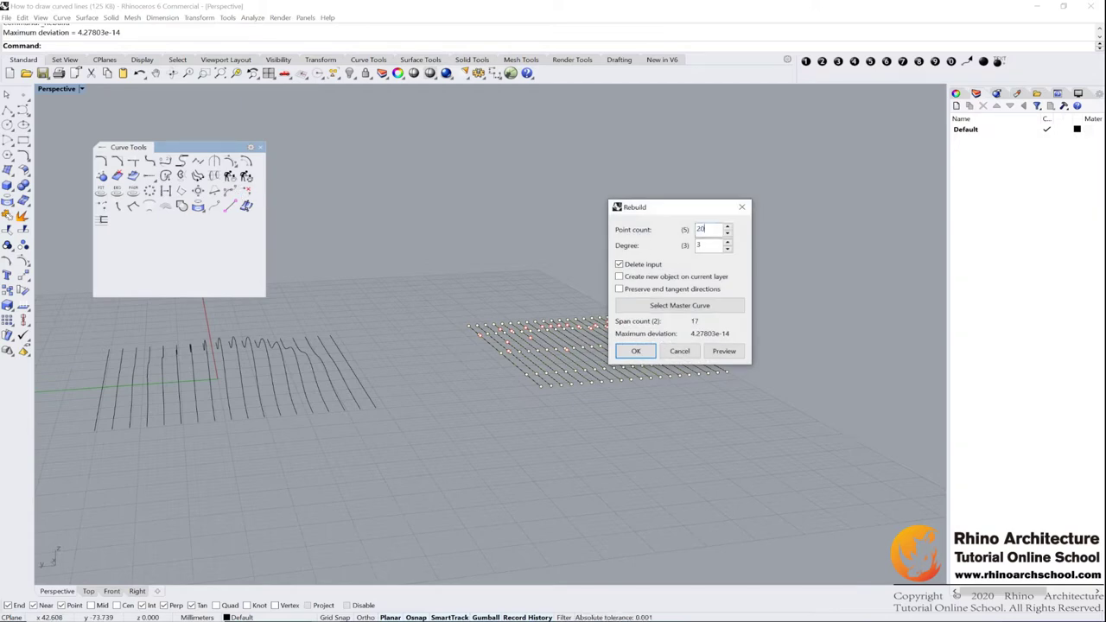
{"action": "left_click", "coordinate": [644, 351]}
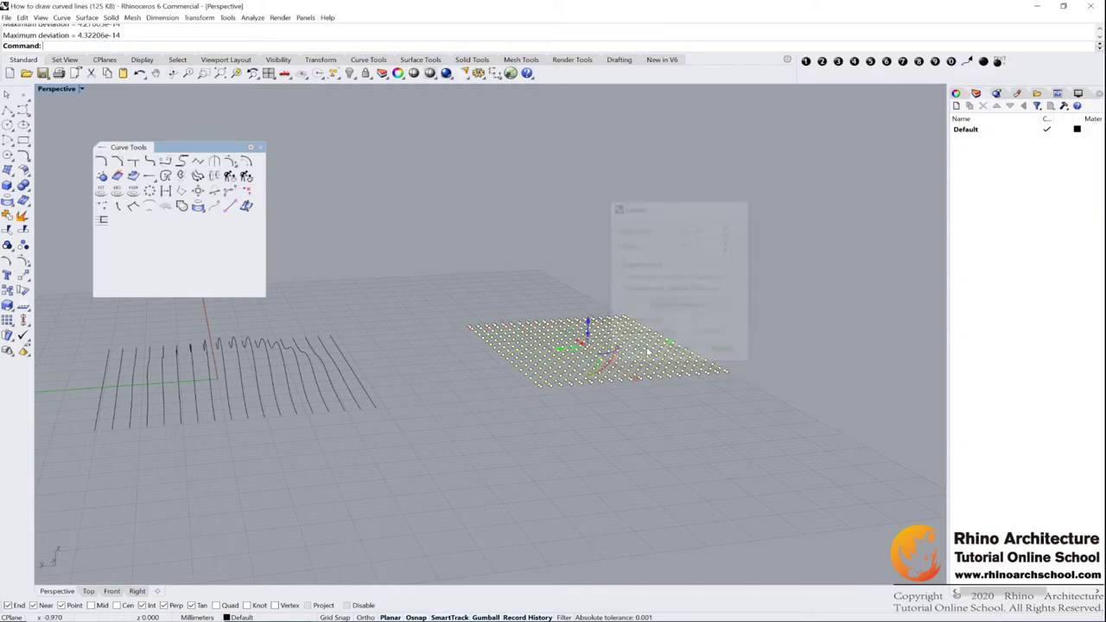
{"action": "right_click_drag", "start_coordinate": [682, 320], "coordinate": [555, 314]}
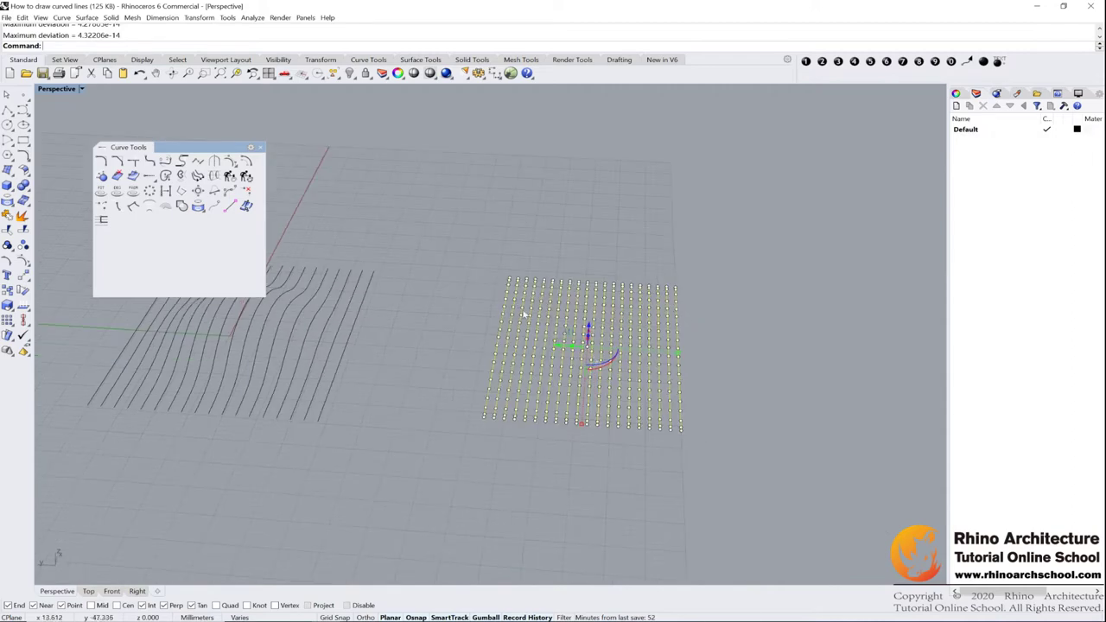
{"action": "left_click_drag", "start_coordinate": [456, 239], "coordinate": [783, 473]}
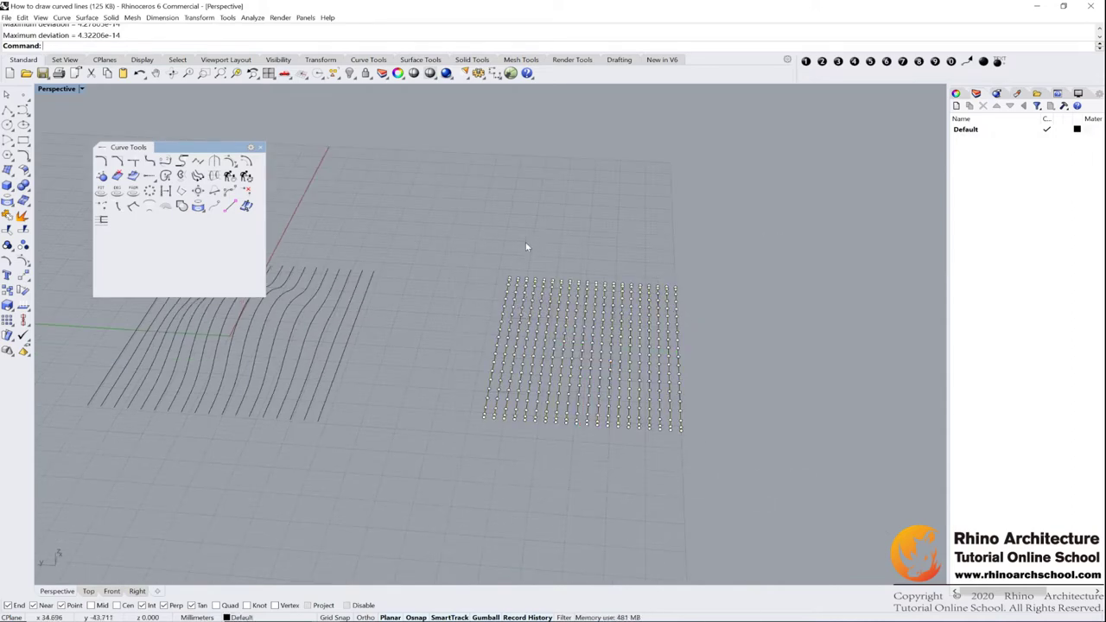
{"action": "left_click_drag", "start_coordinate": [421, 245], "coordinate": [753, 478]}
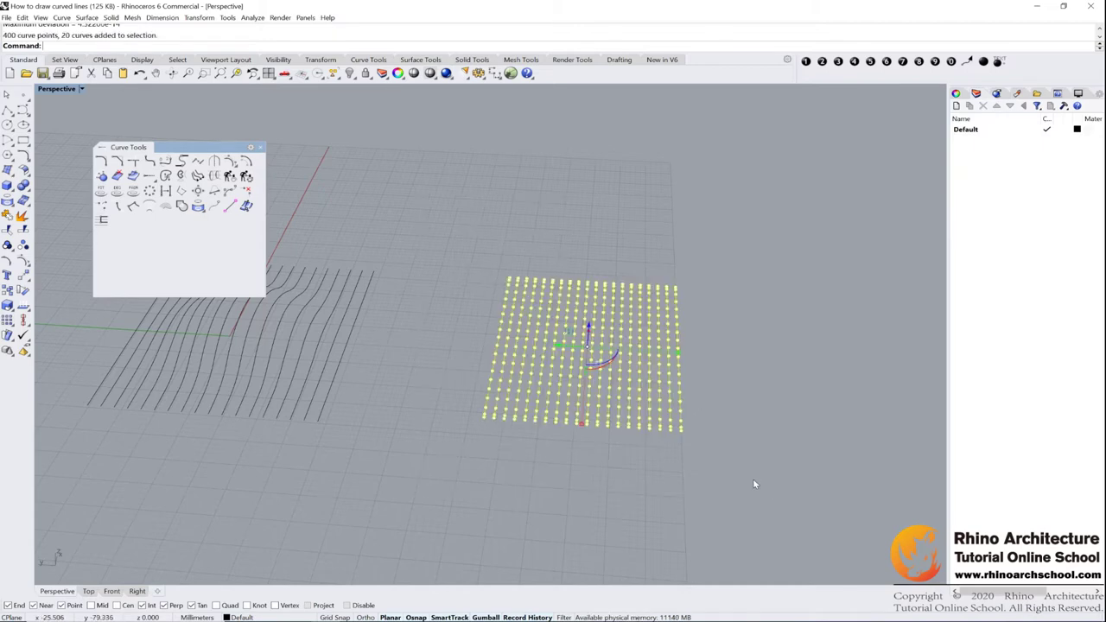
Tear off the Transform and Move toolbars as floating panels
{"action": "left_click", "coordinate": [25, 277]}
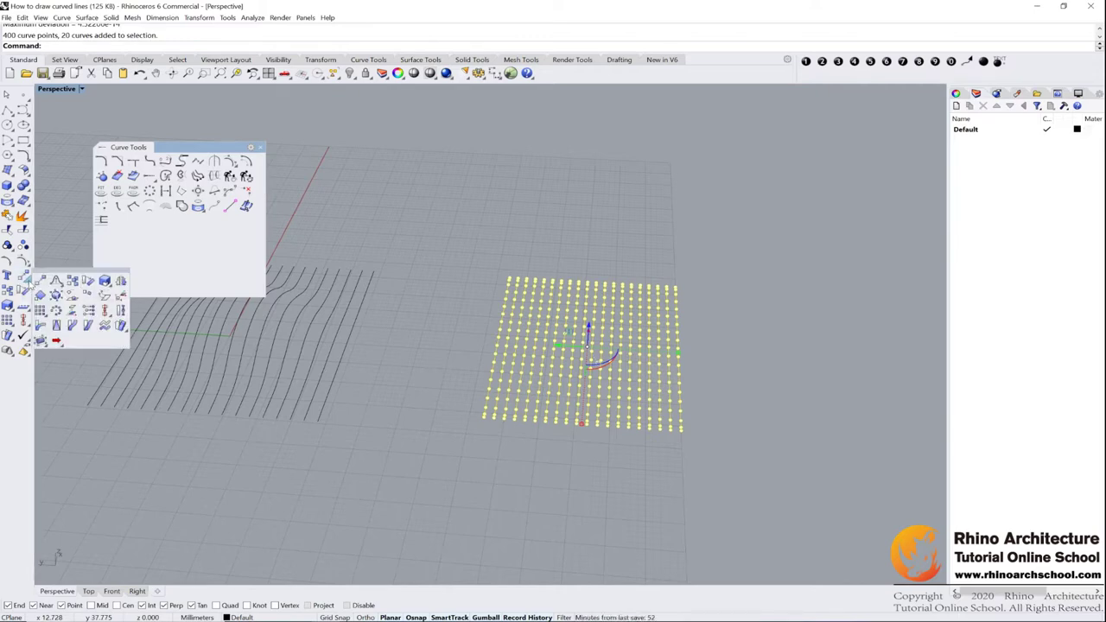
{"action": "left_click_drag", "start_coordinate": [49, 275], "coordinate": [278, 335]}
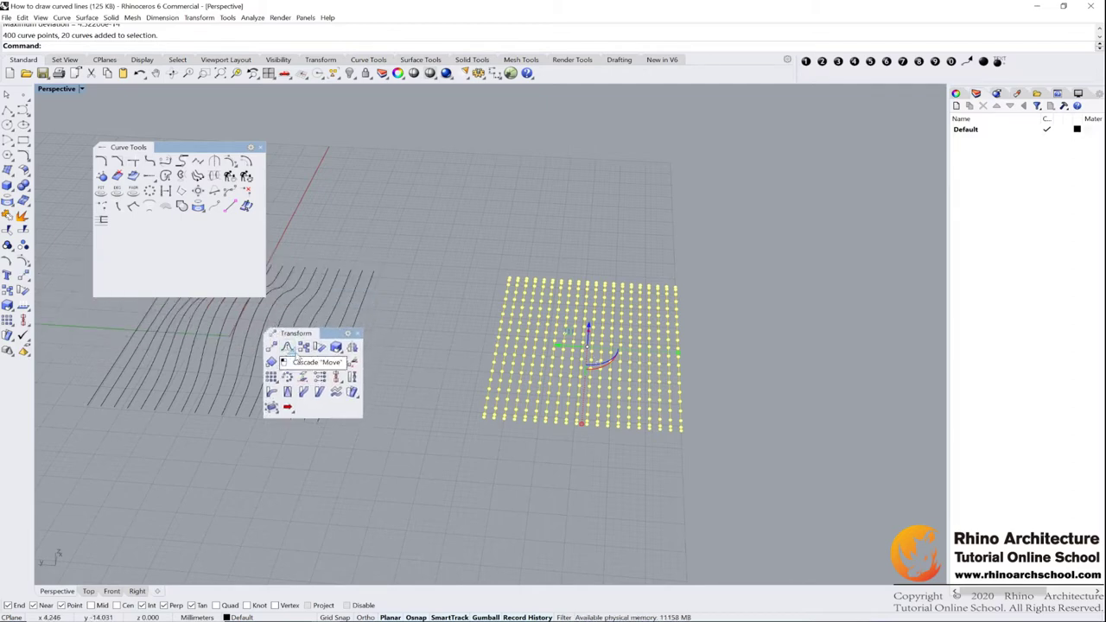
{"action": "left_click", "coordinate": [296, 353]}
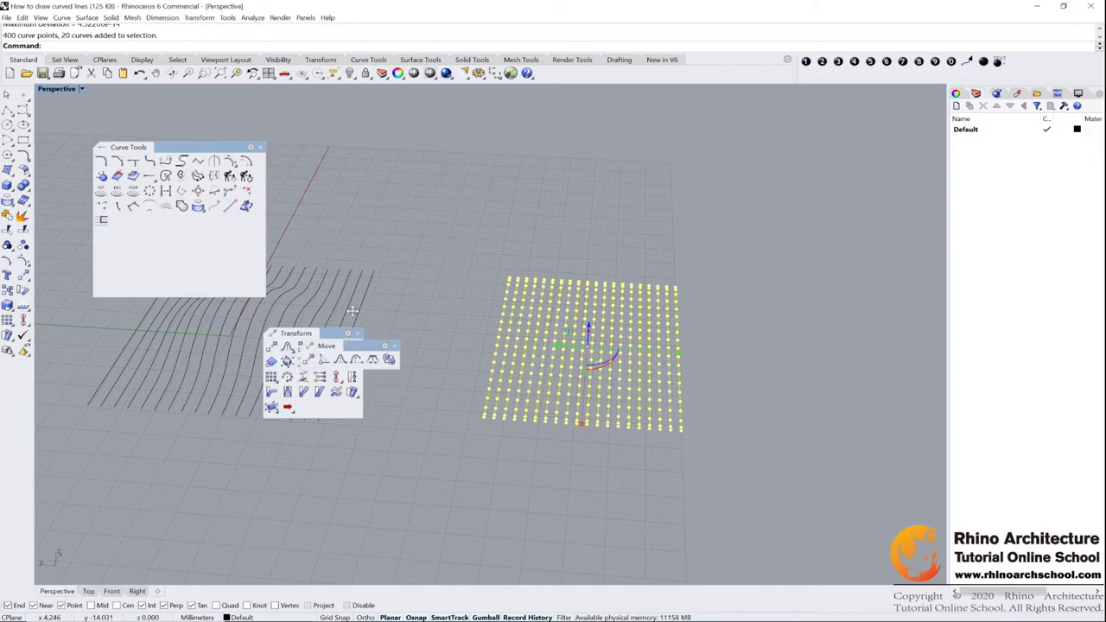
{"action": "left_click_drag", "start_coordinate": [321, 342], "coordinate": [352, 175]}
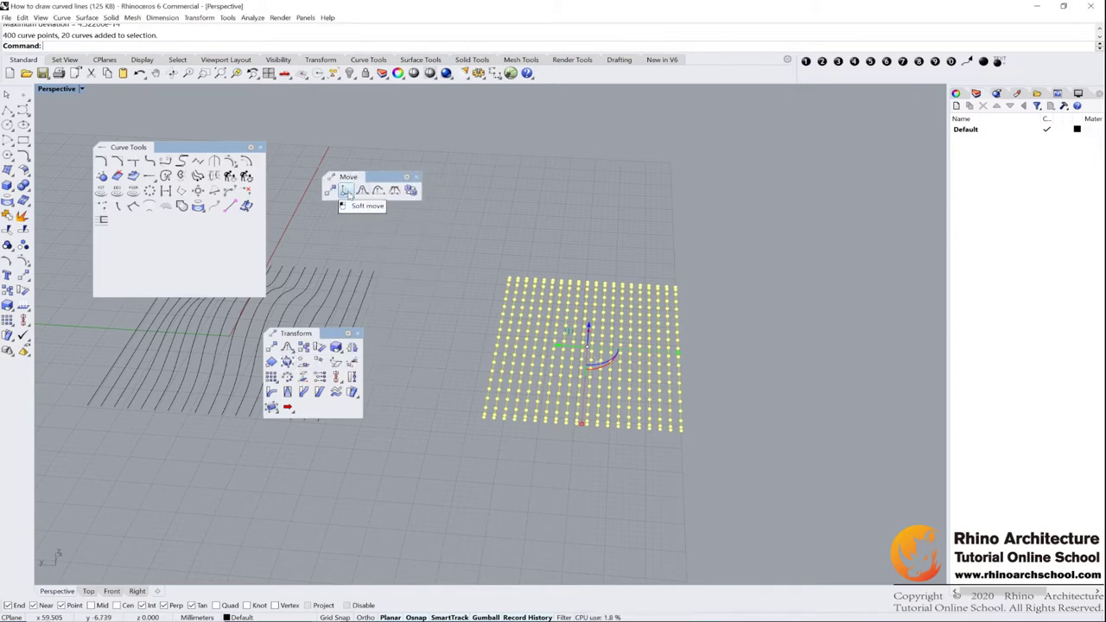
Soft Move the points from the grid centre upward to raise a dome-shaped hump
{"action": "left_click", "coordinate": [347, 192]}
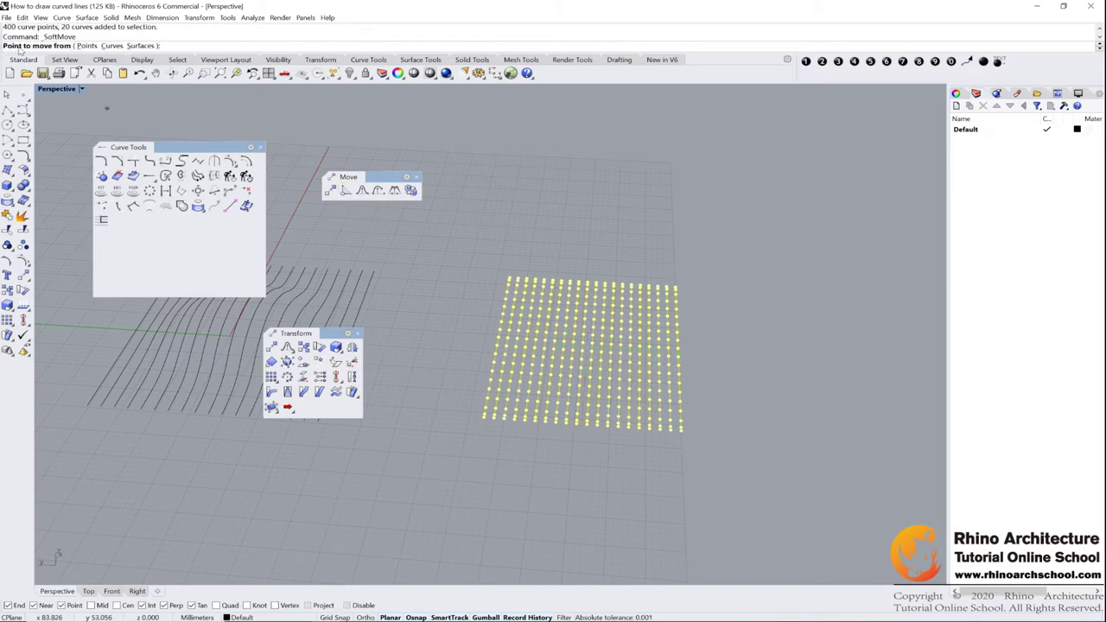
{"action": "scroll", "coordinate": [588, 355], "scroll_direction": "up", "scroll_amount": 5}
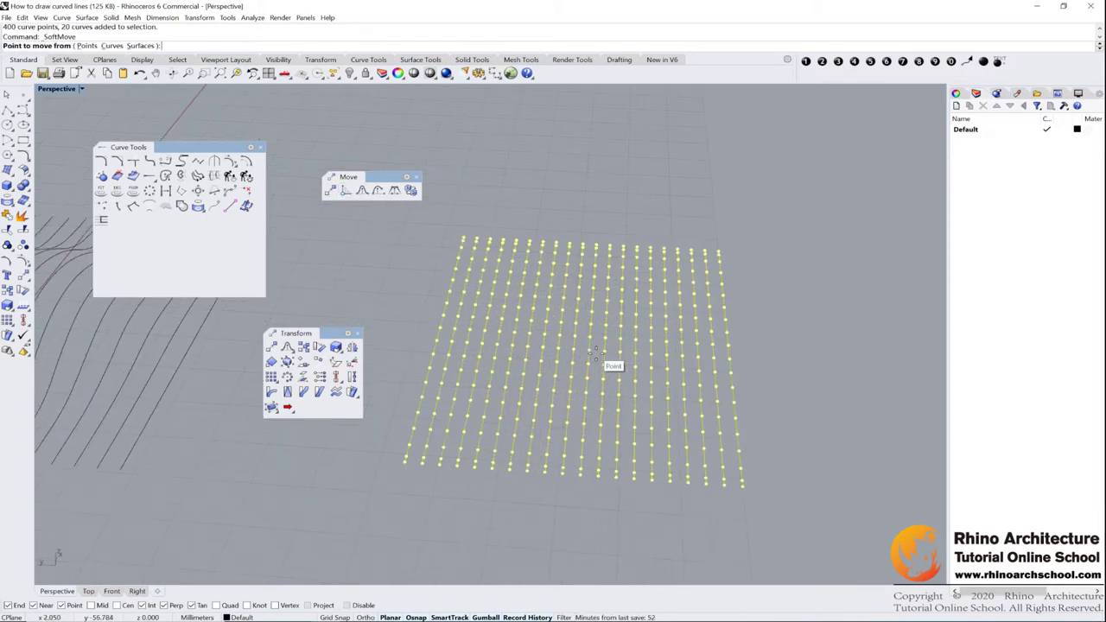
{"action": "scroll", "coordinate": [570, 349], "scroll_direction": "up", "scroll_amount": 2}
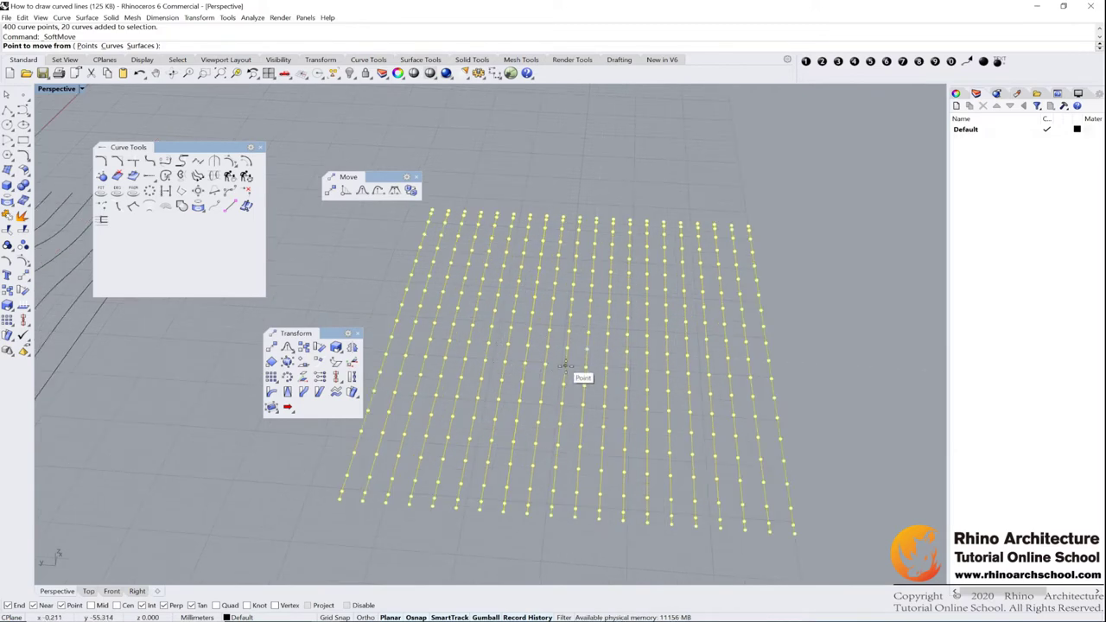
{"action": "left_click", "coordinate": [567, 358]}
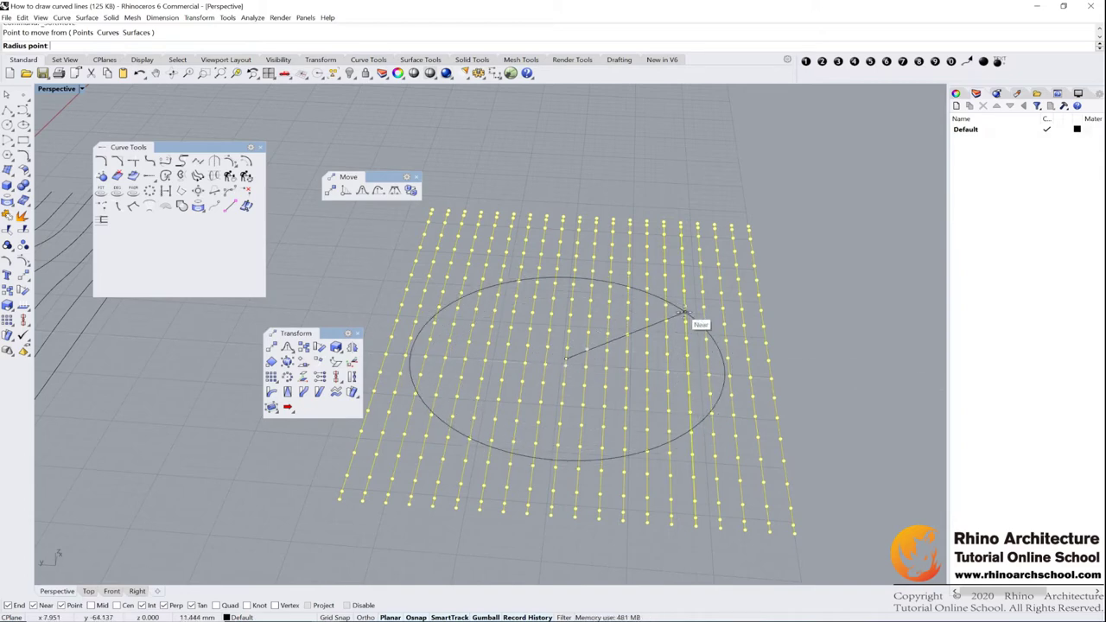
{"action": "left_click", "coordinate": [679, 318]}
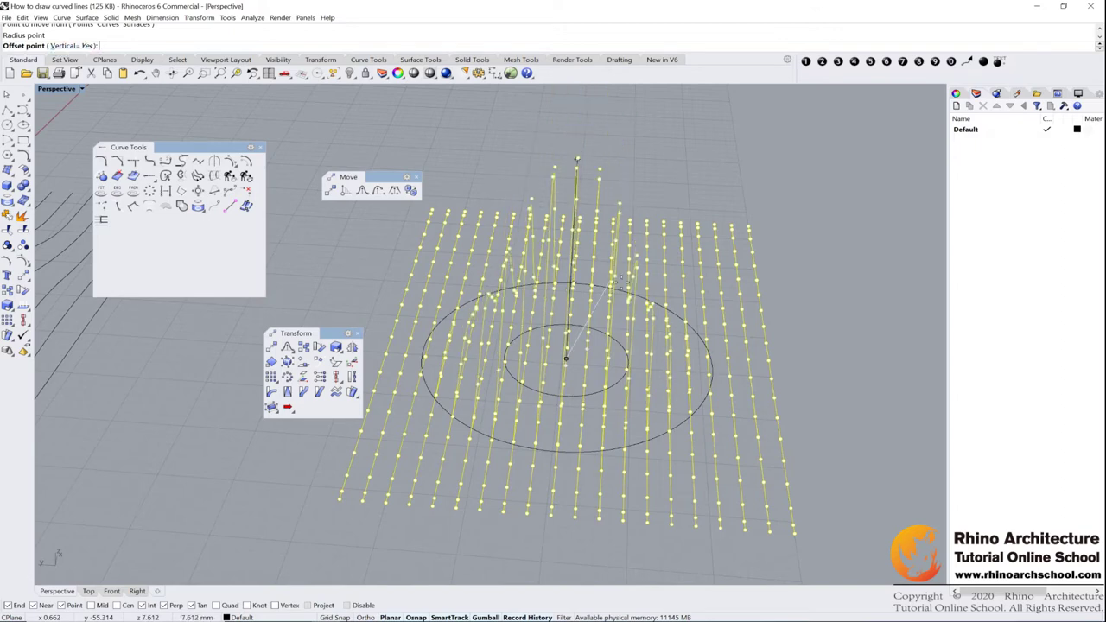
{"action": "right_click_drag", "start_coordinate": [605, 285], "coordinate": [610, 207]}
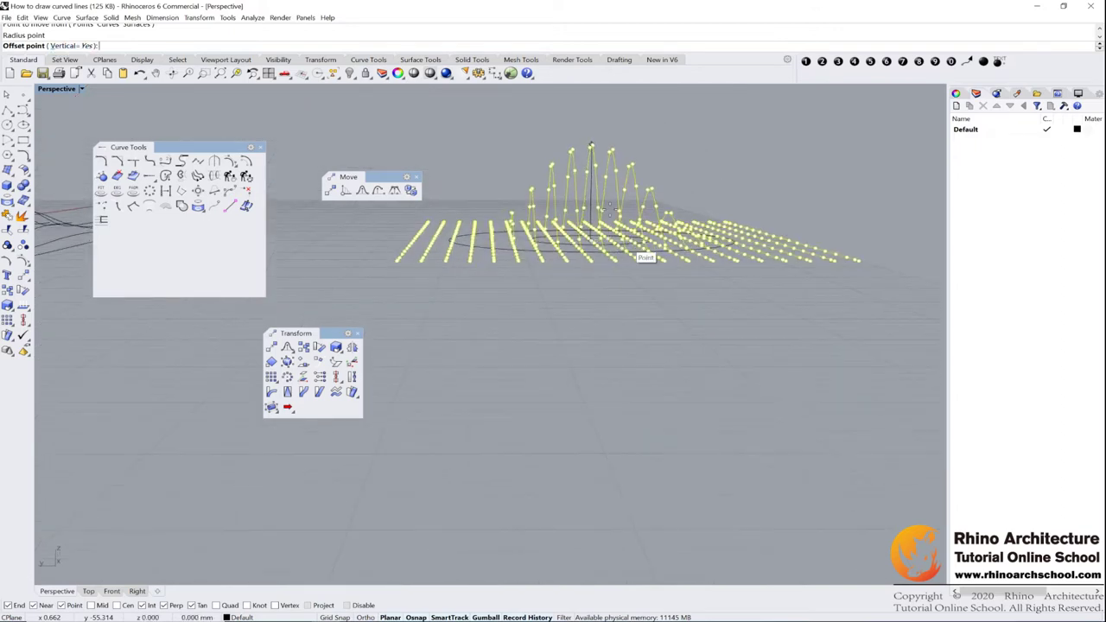
{"action": "left_click", "coordinate": [591, 147]}
{"action": "right_click_drag", "start_coordinate": [591, 147], "coordinate": [614, 161]}
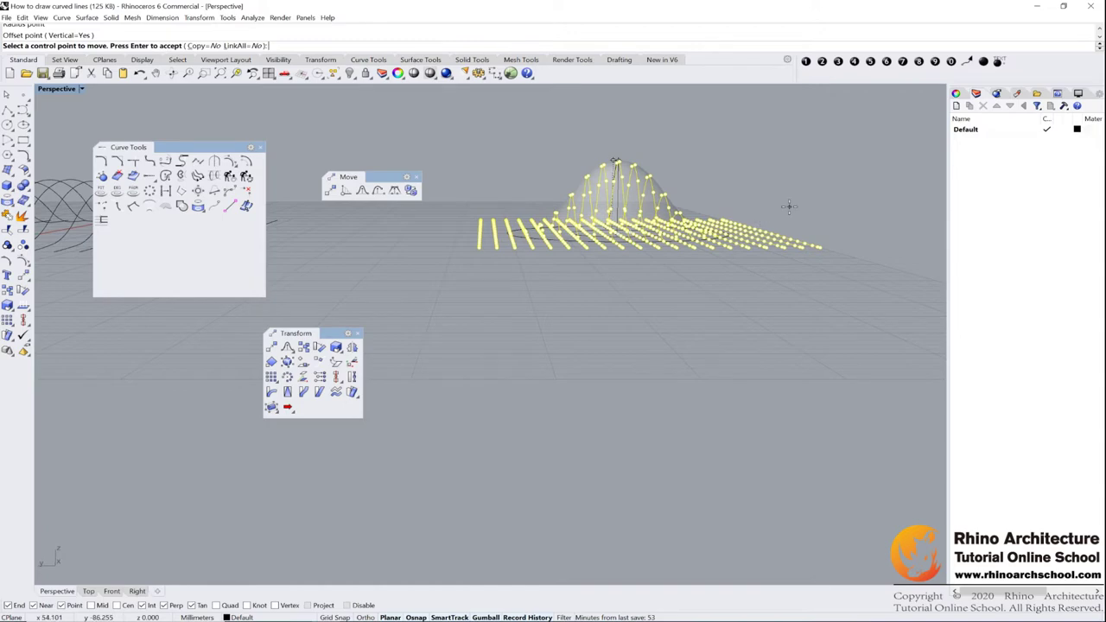
Start another soft move, picking a control-point centre and a small falloff radius
{"action": "right_click_drag", "start_coordinate": [788, 206], "coordinate": [574, 361]}
{"action": "scroll", "coordinate": [508, 339], "scroll_direction": "down", "scroll_amount": 2}
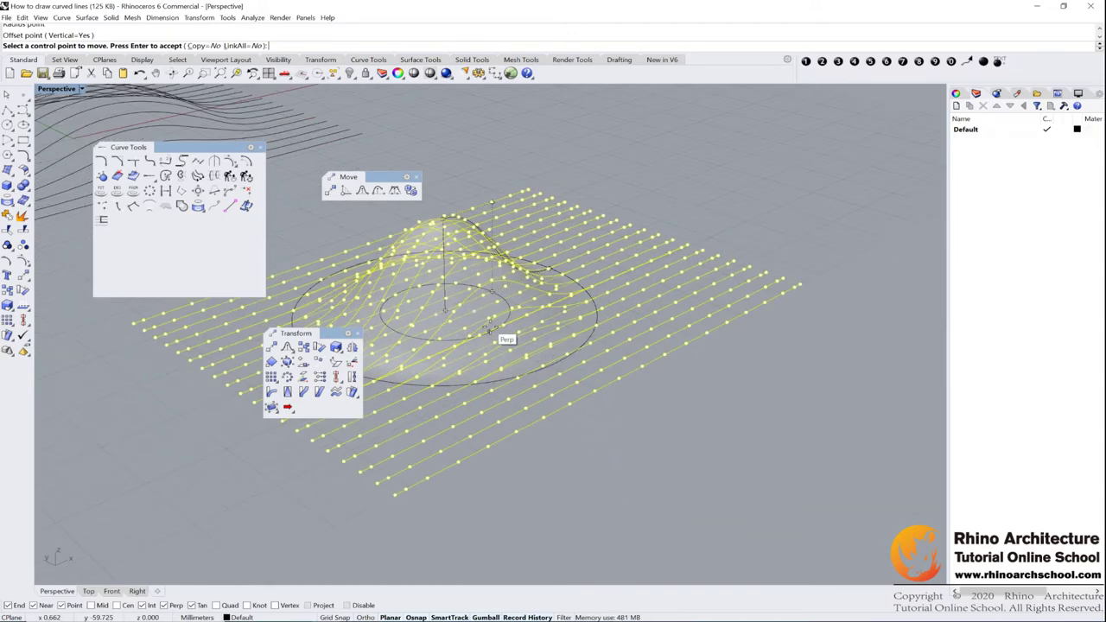
{"action": "scroll", "coordinate": [489, 332], "scroll_direction": "up", "scroll_amount": 2}
{"action": "right_click_drag", "start_coordinate": [615, 273], "coordinate": [581, 286]}
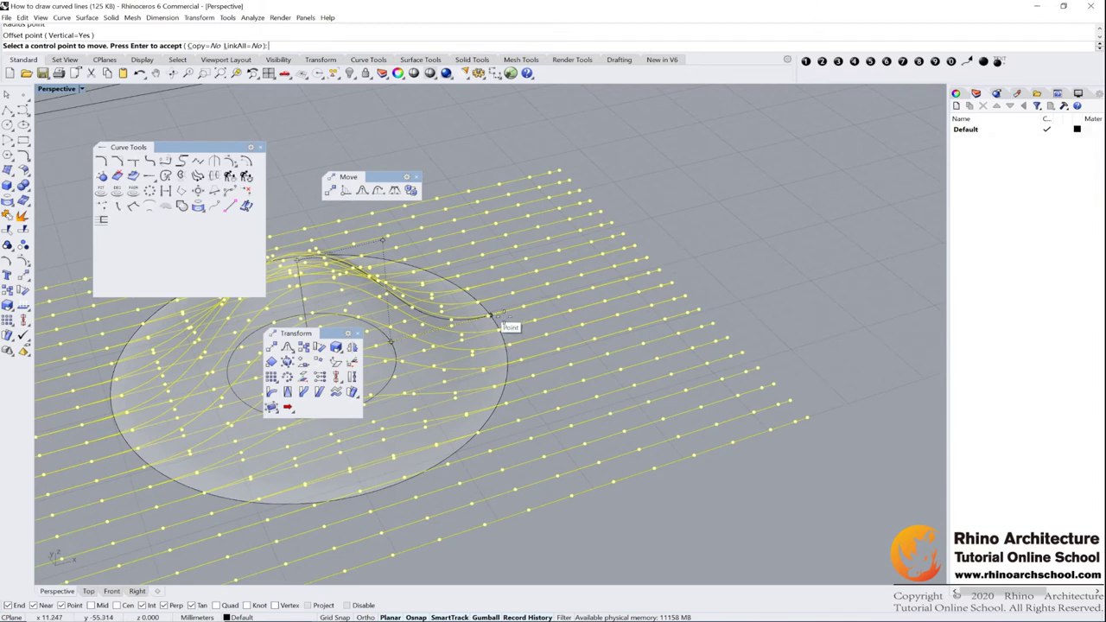
{"action": "scroll", "coordinate": [501, 318], "scroll_direction": "up", "scroll_amount": 3}
{"action": "left_click", "coordinate": [466, 312]}
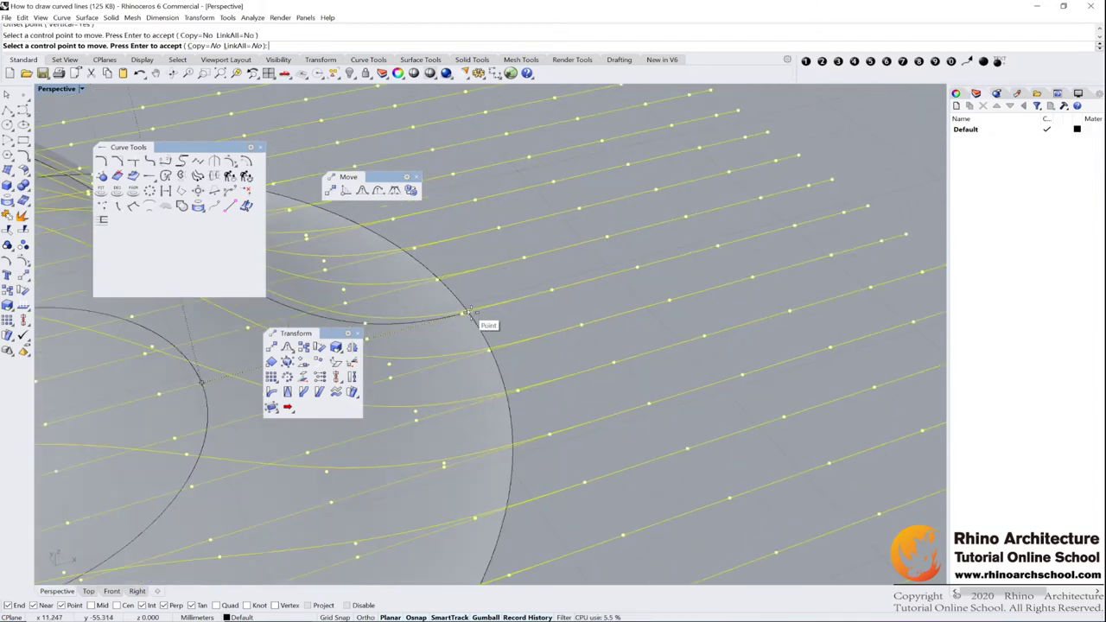
{"action": "scroll", "coordinate": [502, 312], "scroll_direction": "down", "scroll_amount": 5}
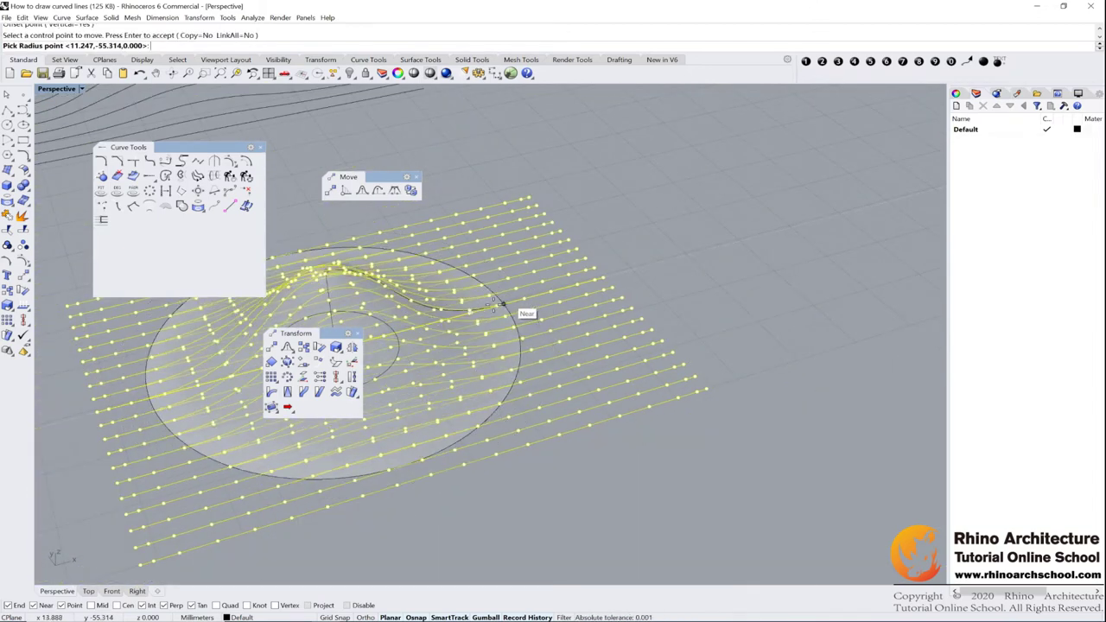
{"action": "left_click", "coordinate": [506, 305]}
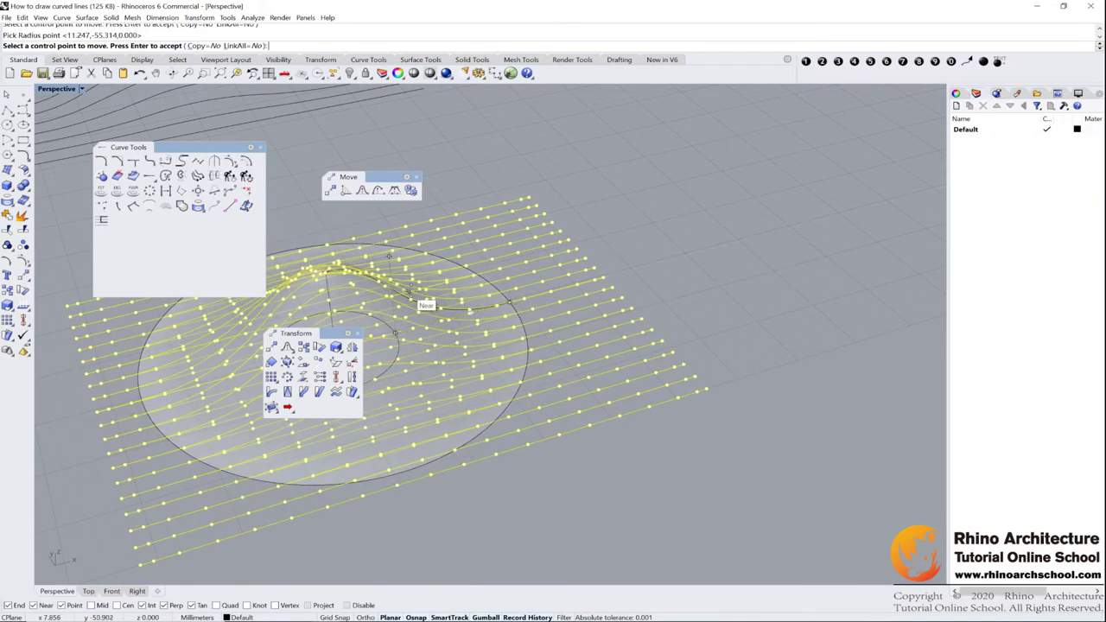
Pick the peak control point and lift it to reshape the central hill
{"action": "right_click_drag", "start_coordinate": [408, 296], "coordinate": [602, 141]}
{"action": "scroll", "coordinate": [603, 141], "scroll_direction": "up", "scroll_amount": 5}
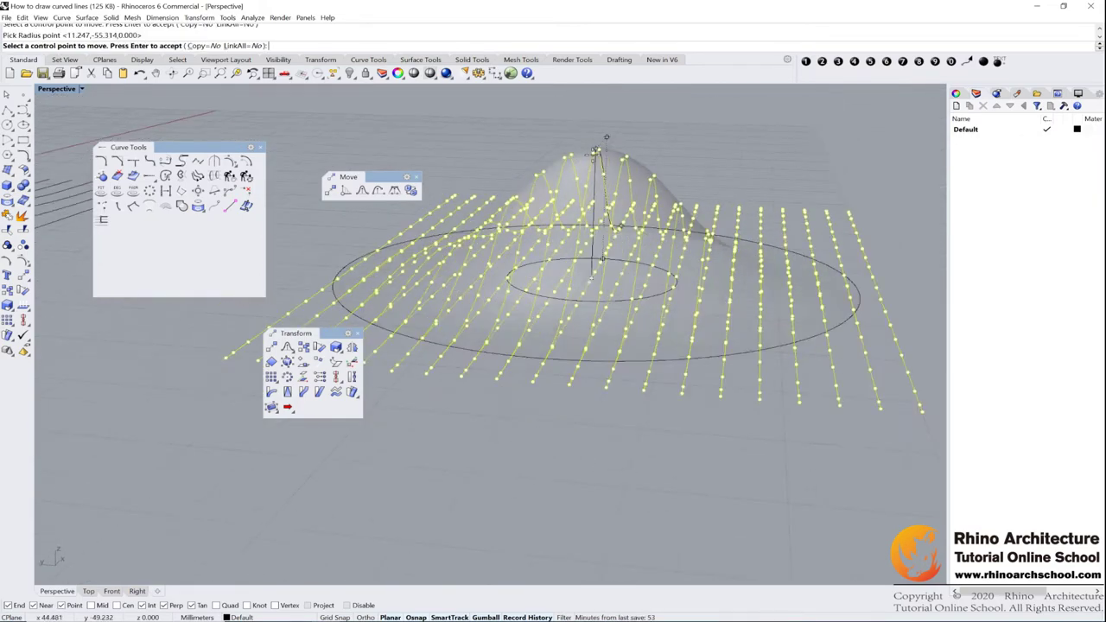
{"action": "right_click_drag", "start_coordinate": [639, 149], "coordinate": [550, 180]}
{"action": "left_click", "coordinate": [547, 180]}
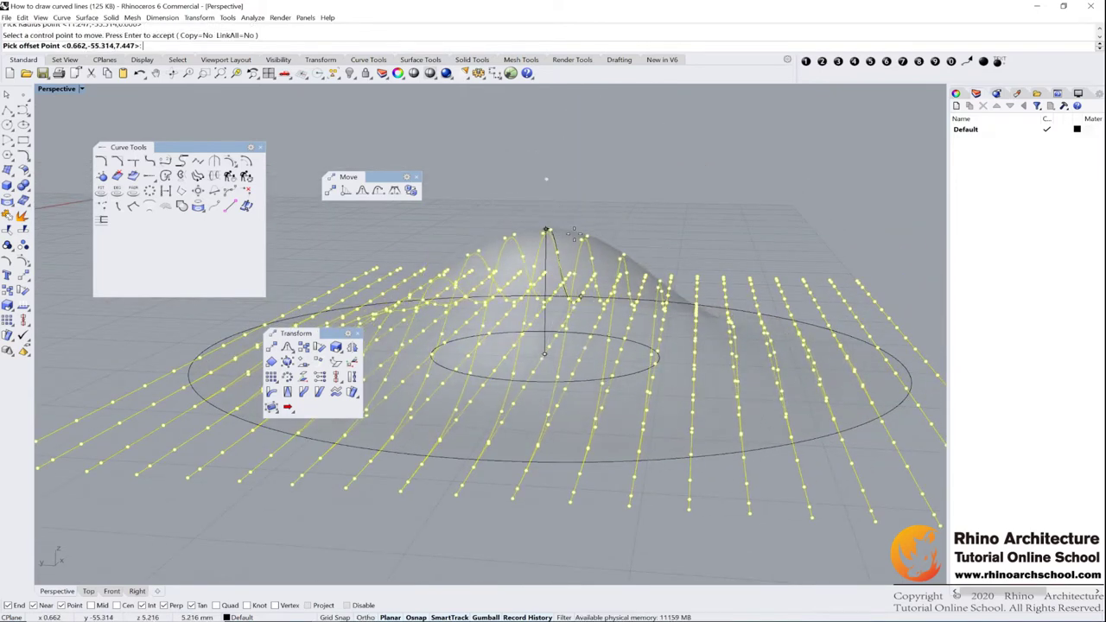
{"action": "left_click", "coordinate": [560, 218]}
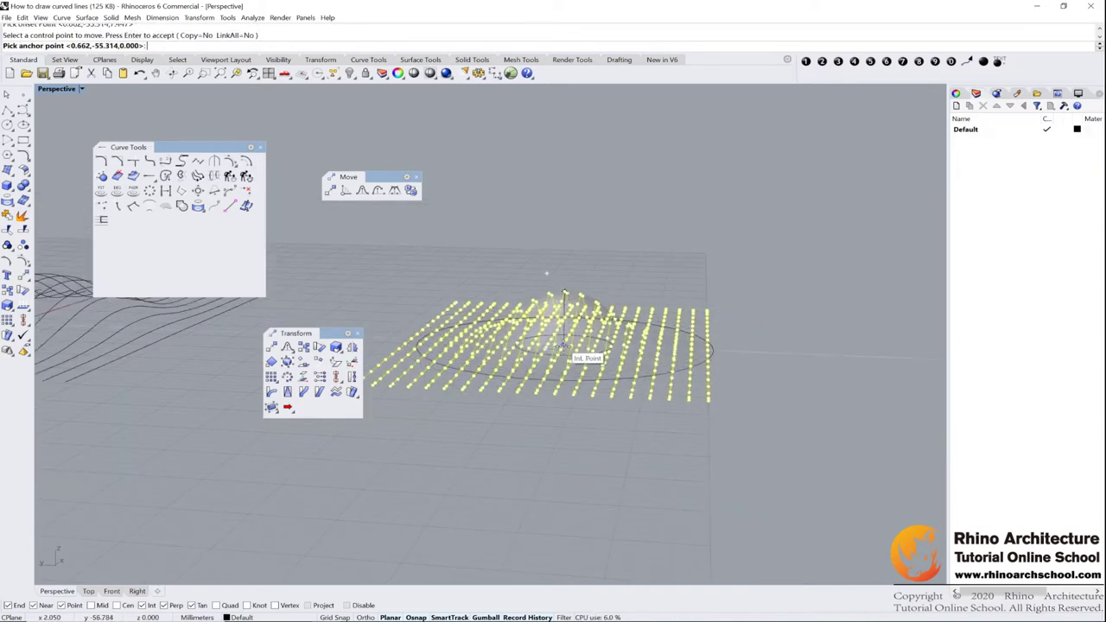
{"action": "left_click", "coordinate": [580, 363]}
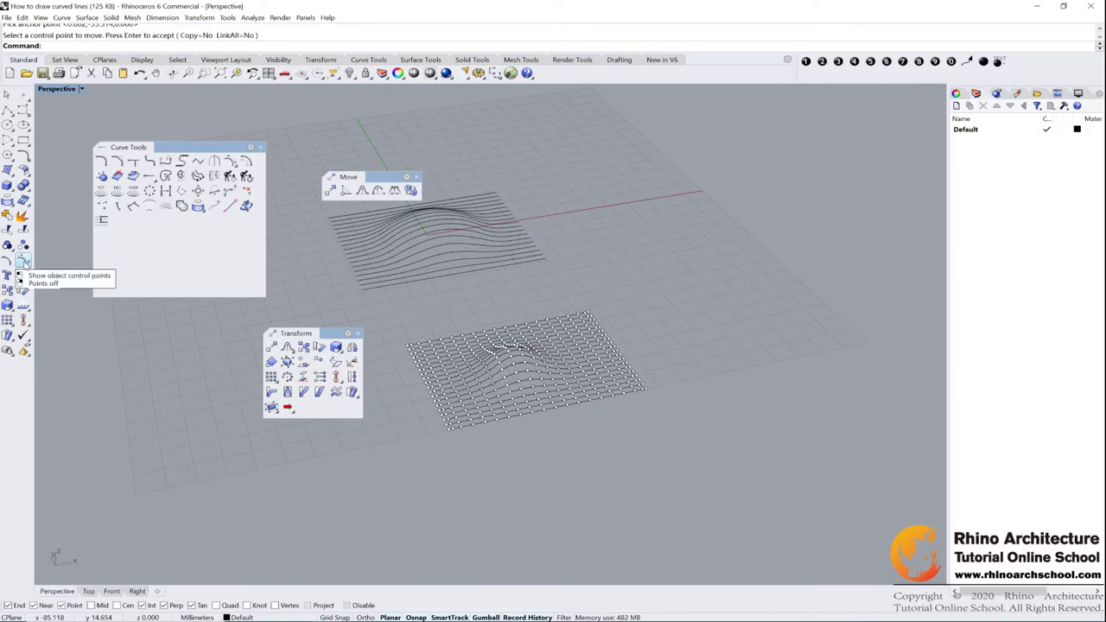
Turn off the curves' control points with PointsOff and close the floating Transform tool panel
{"action": "right_click", "coordinate": [24, 262]}
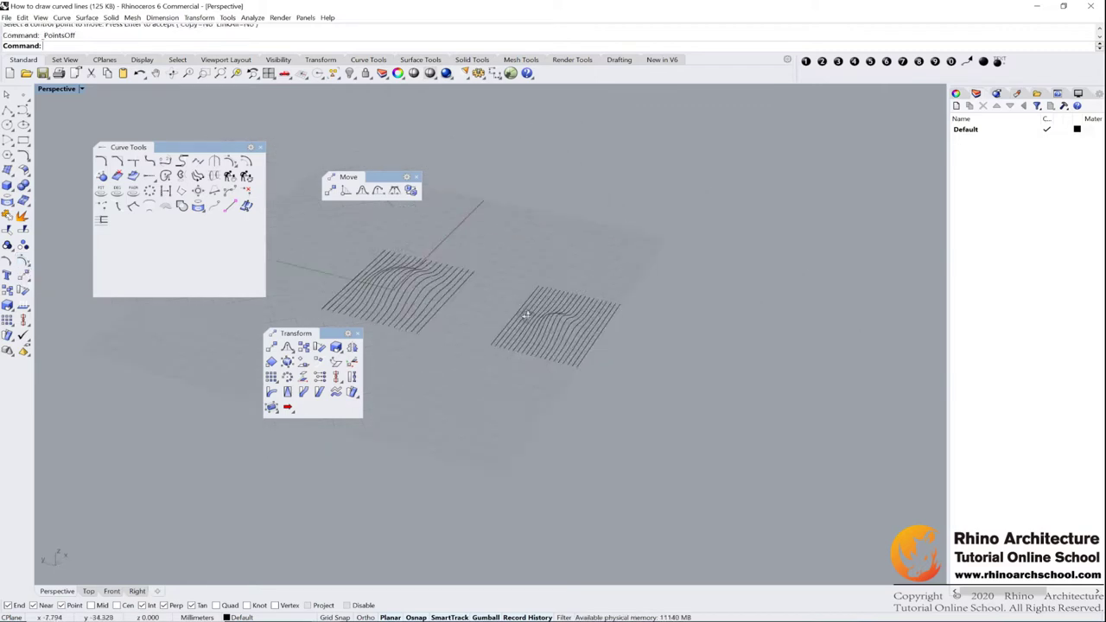
{"action": "right_click_drag", "start_coordinate": [499, 318], "coordinate": [412, 370]}
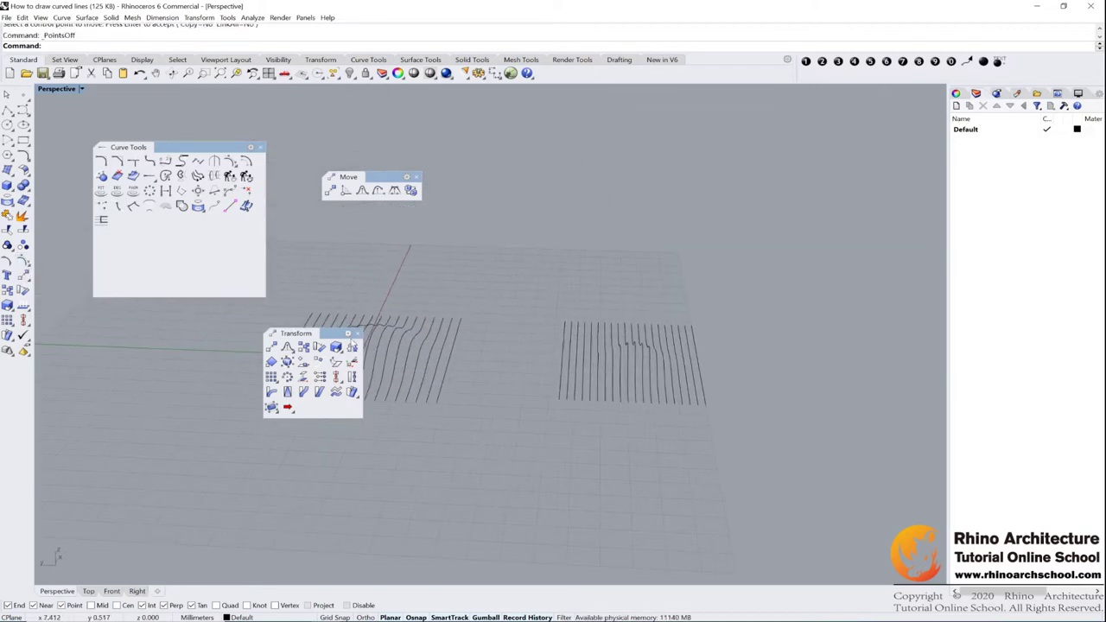
{"action": "left_click", "coordinate": [358, 334]}
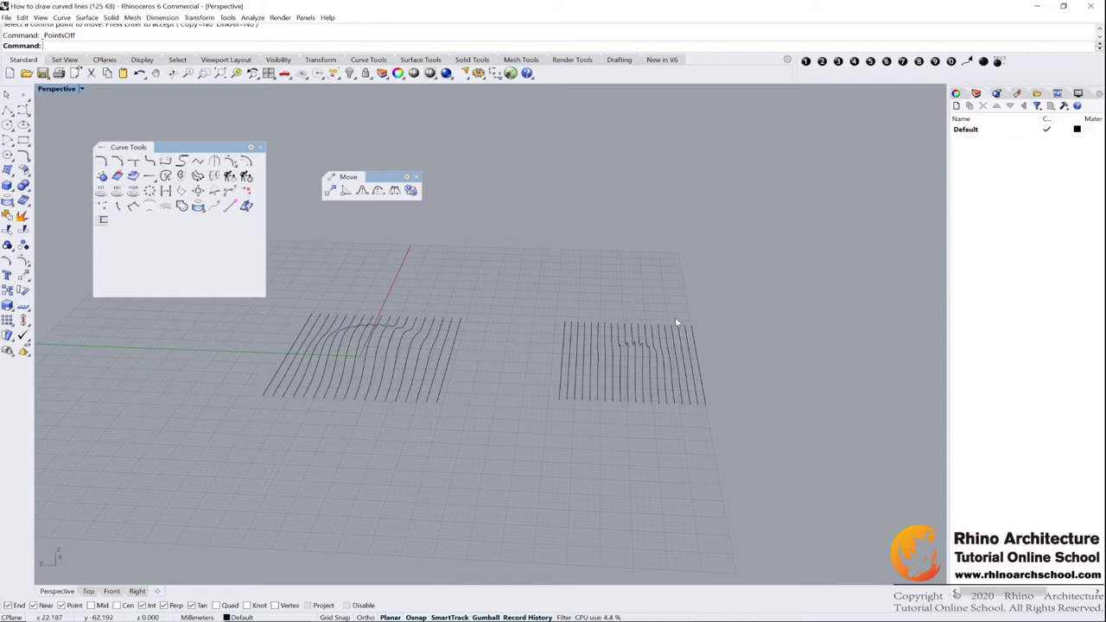
{"action": "left_click_drag", "start_coordinate": [537, 401], "coordinate": [510, 413]}
{"action": "key", "text": "Escape"}
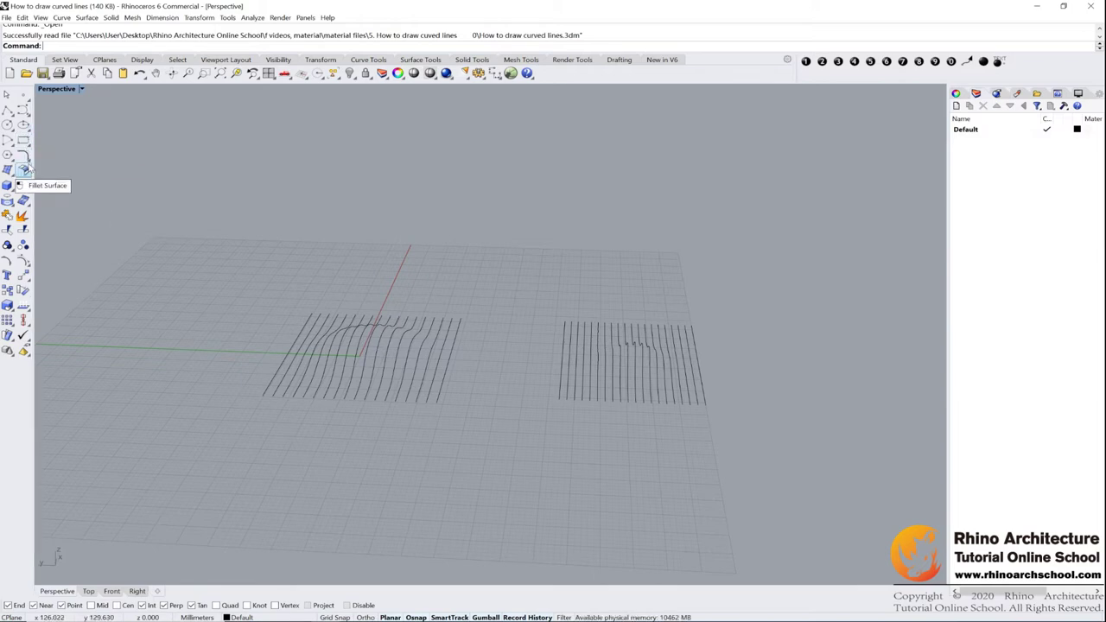
{"action": "left_click", "coordinate": [23, 158]}
{"action": "left_click_drag", "start_coordinate": [95, 151], "coordinate": [261, 101]}
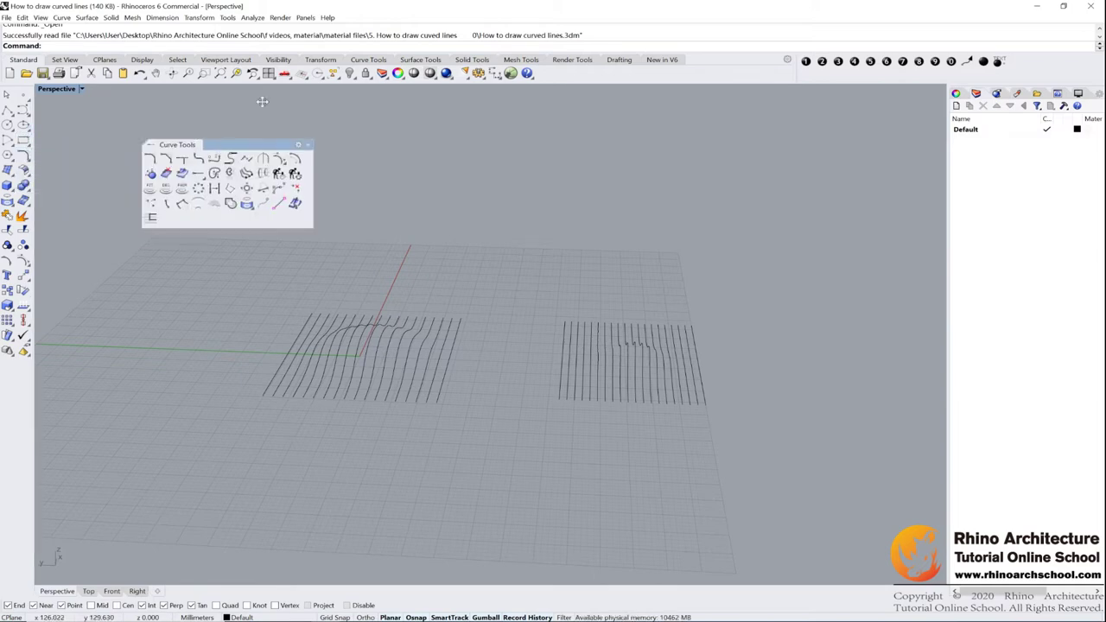
{"action": "left_click", "coordinate": [805, 61]}
{"action": "left_click", "coordinate": [321, 184]}
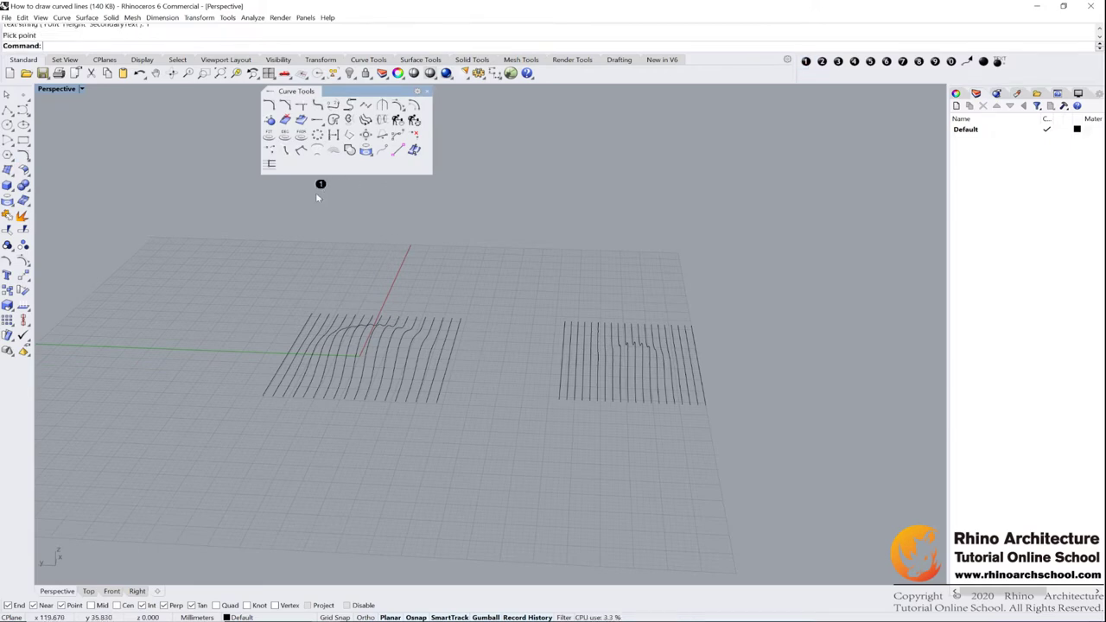
{"action": "left_click", "coordinate": [22, 274]}
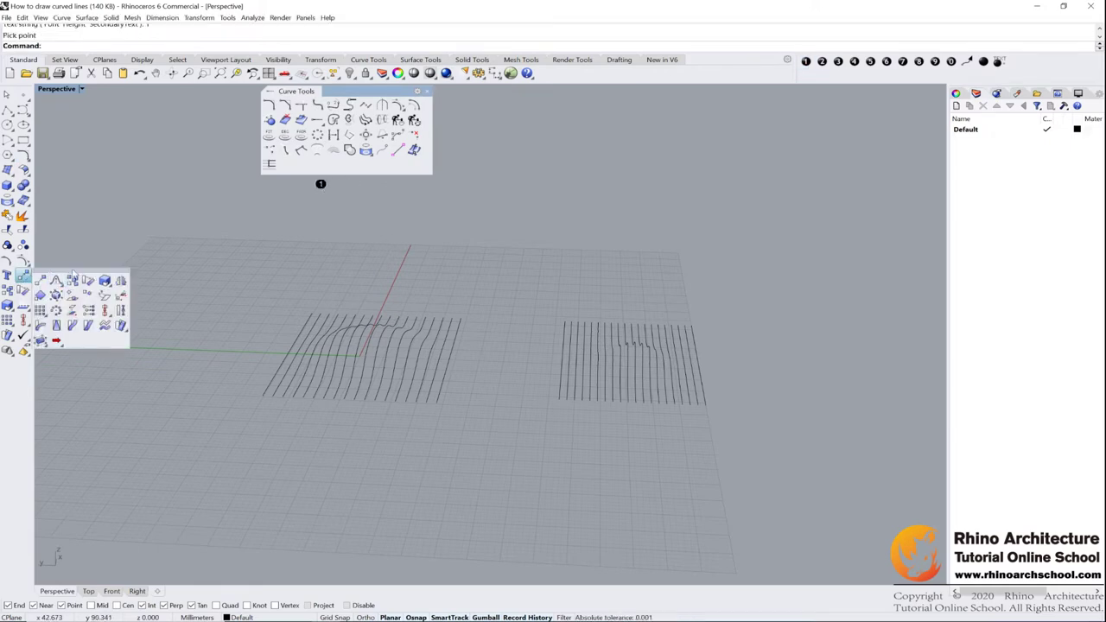
{"action": "left_click_drag", "start_coordinate": [60, 269], "coordinate": [165, 338]}
{"action": "left_click", "coordinate": [194, 262]}
{"action": "left_click", "coordinate": [822, 61]}
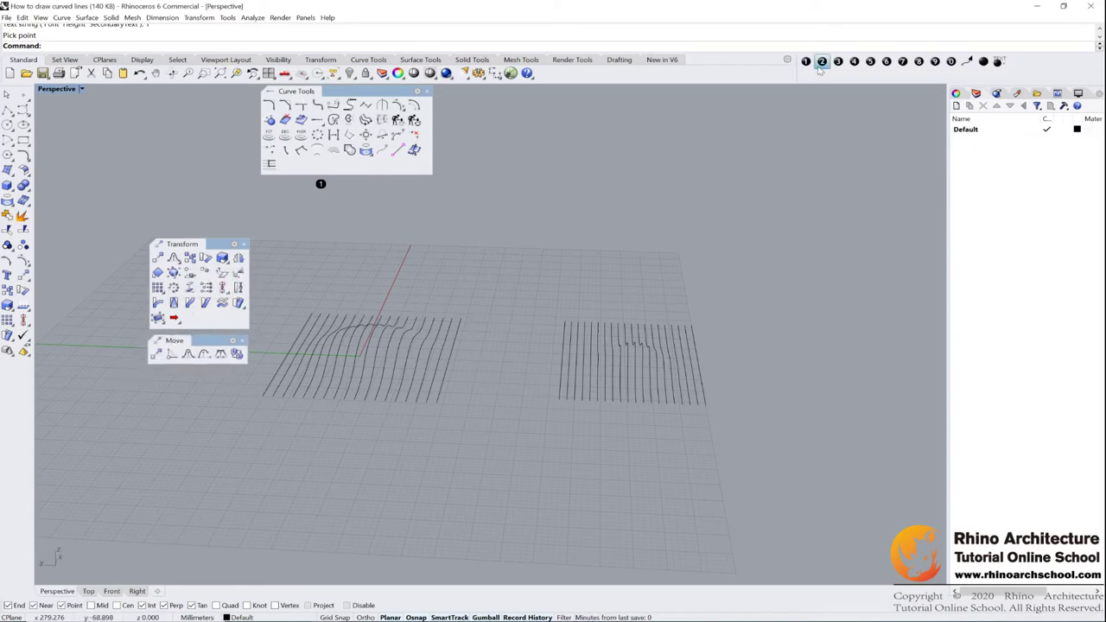
{"action": "left_click", "coordinate": [174, 374]}
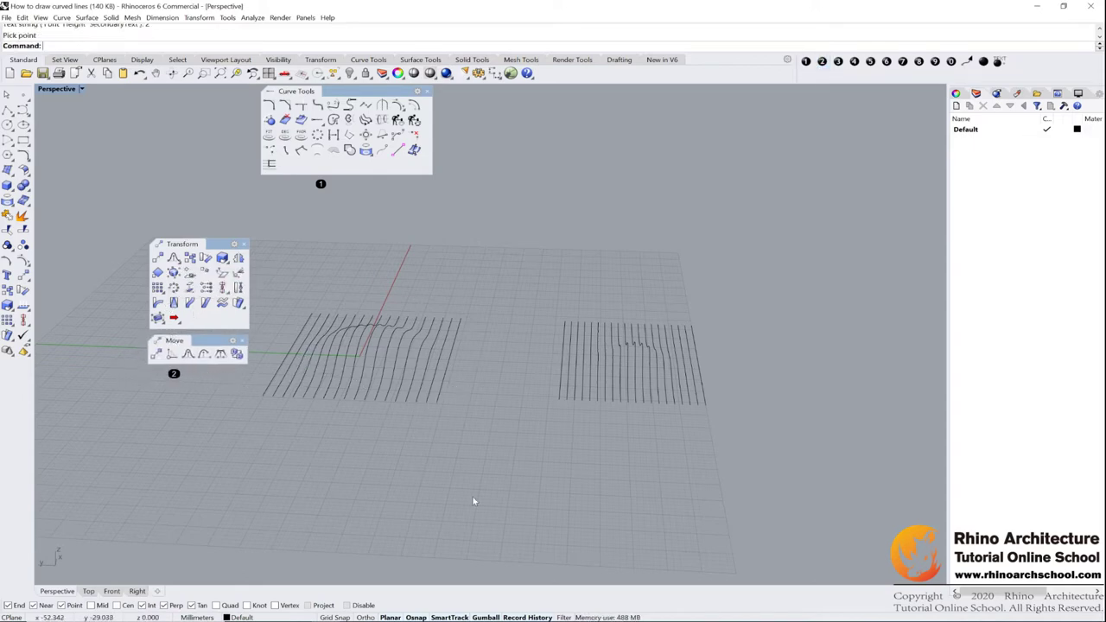
{"action": "left_click", "coordinate": [243, 342]}
{"action": "left_click", "coordinate": [243, 245]}
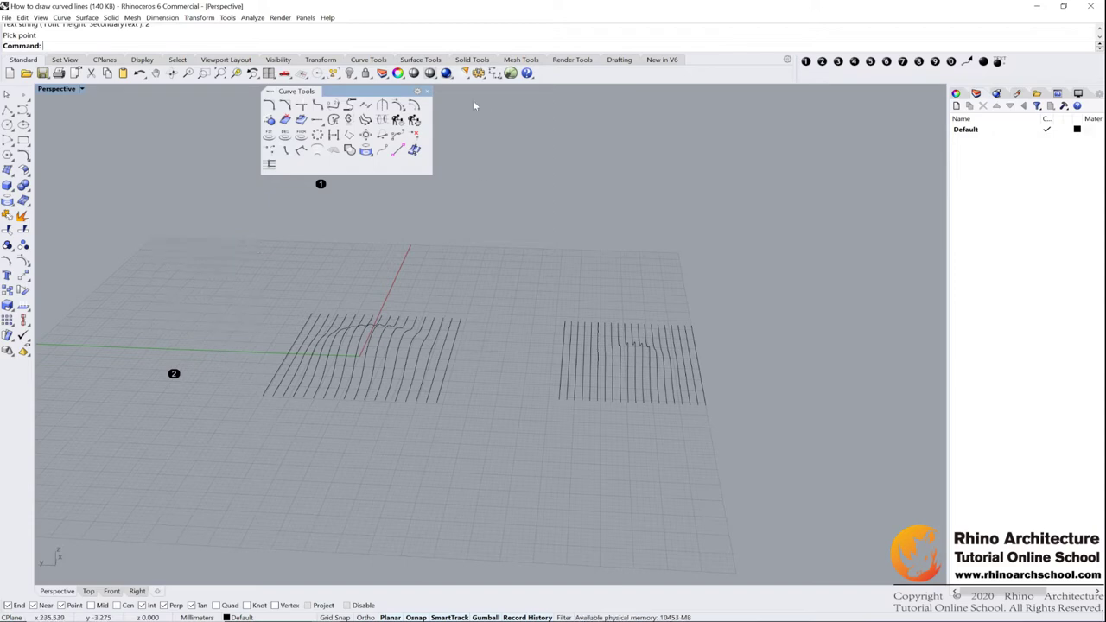
{"action": "left_click", "coordinate": [427, 91]}
{"action": "left_click", "coordinate": [321, 183]}
{"action": "key", "text": "Delete"}
{"action": "left_click_drag", "start_coordinate": [128, 299], "coordinate": [233, 439]}
{"action": "key", "text": "Delete"}
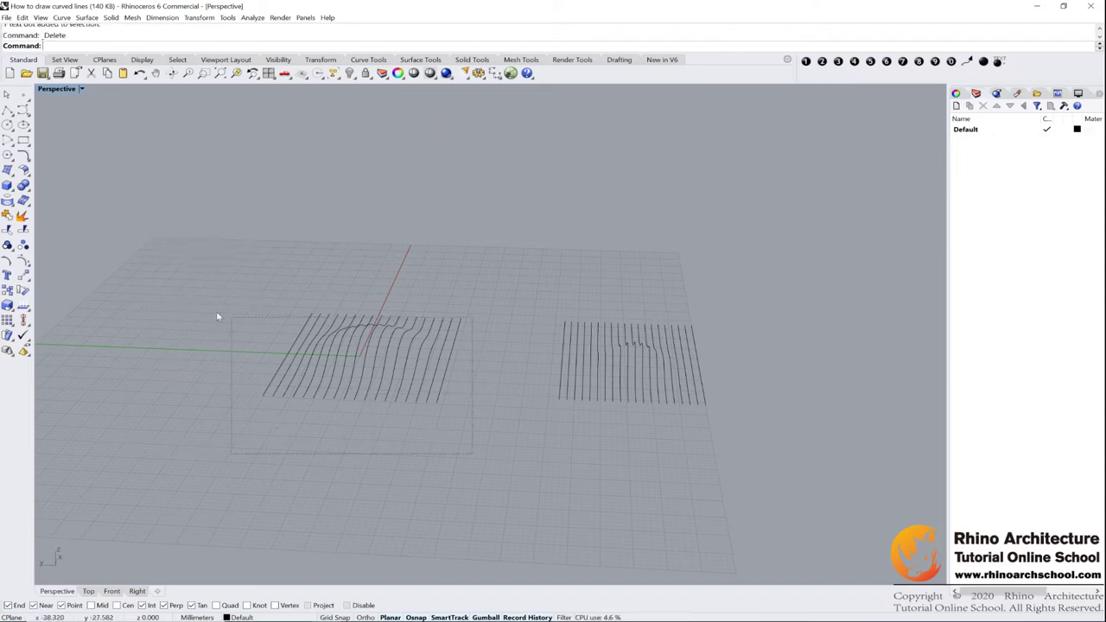
Loft a surface through the 18 selected wavy curves with default options
{"action": "left_click_drag", "start_coordinate": [218, 318], "coordinate": [218, 317]}
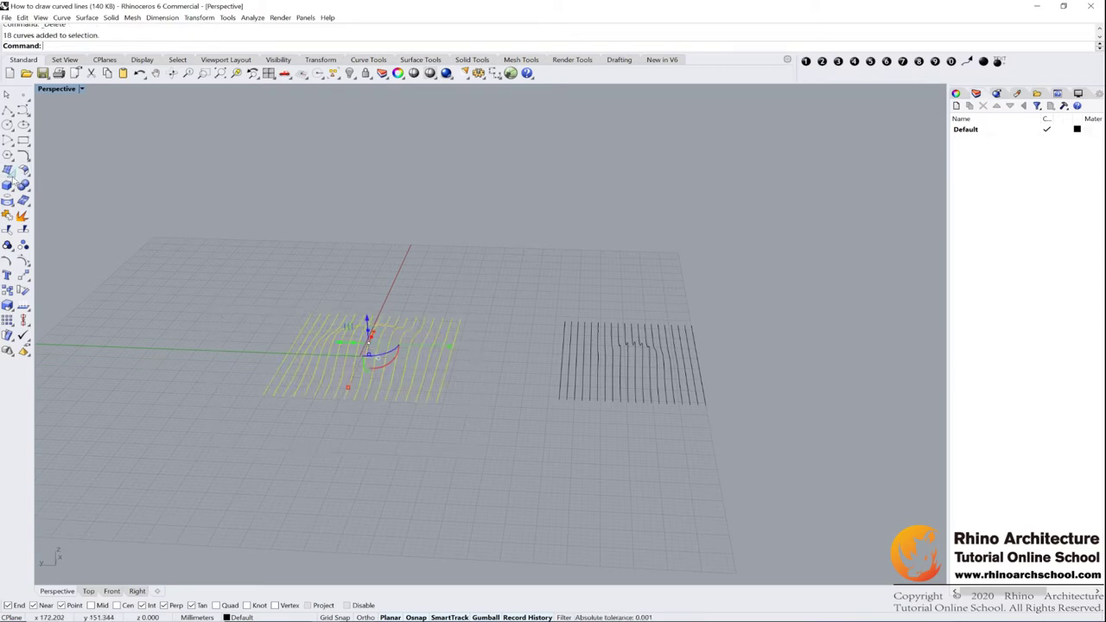
{"action": "left_click", "coordinate": [9, 171]}
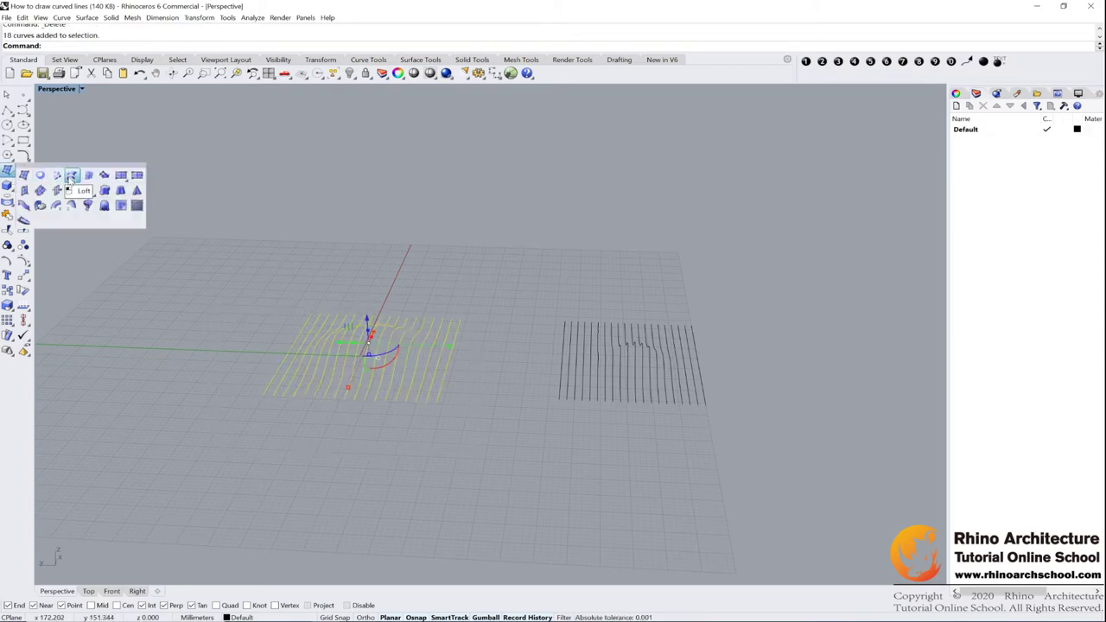
{"action": "left_click", "coordinate": [72, 176]}
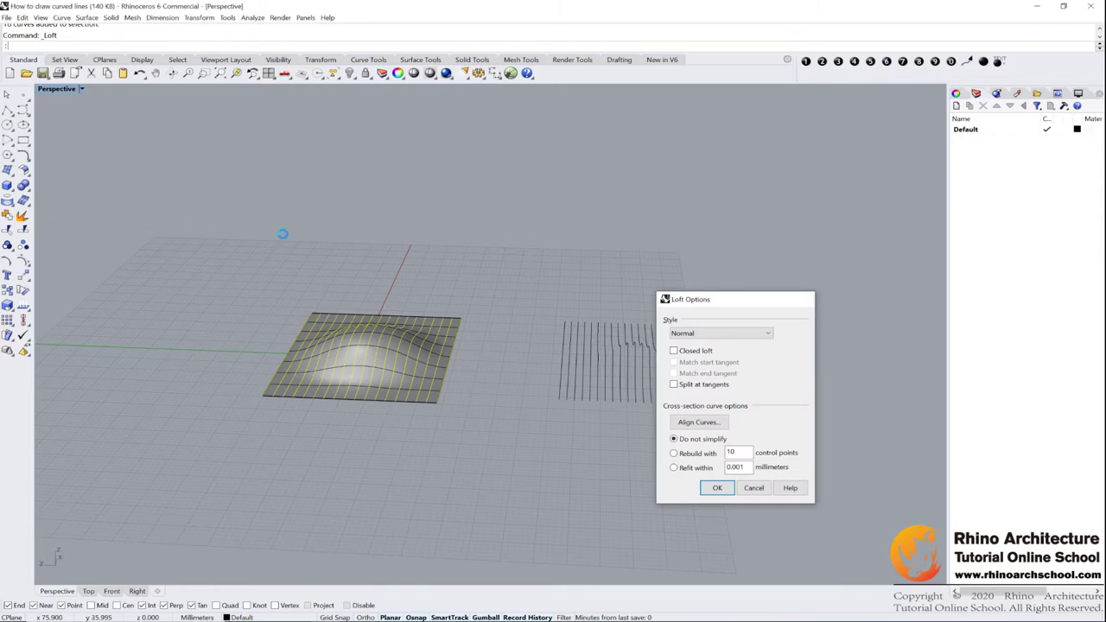
{"action": "key", "text": "Return"}
Drag the lofted surface down-left, away from its curves
{"action": "left_click", "coordinate": [450, 412]}
{"action": "right_click_drag", "start_coordinate": [451, 412], "coordinate": [388, 353]}
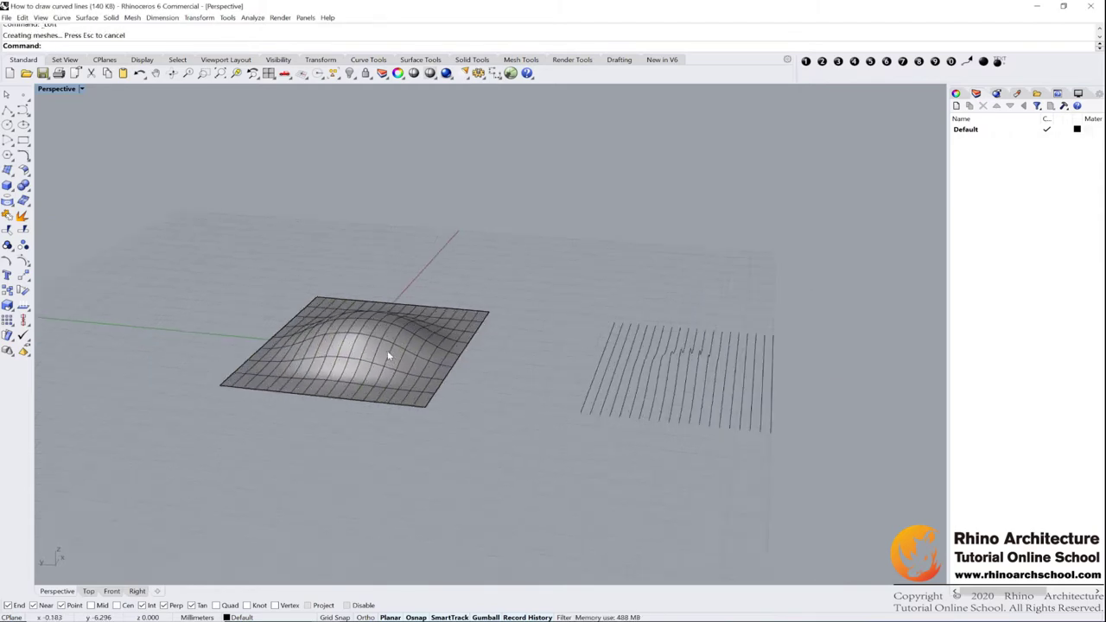
{"action": "scroll", "coordinate": [388, 349], "scroll_direction": "up", "scroll_amount": 3}
{"action": "left_click", "coordinate": [387, 349]}
{"action": "scroll", "coordinate": [387, 346], "scroll_direction": "down", "scroll_amount": 5}
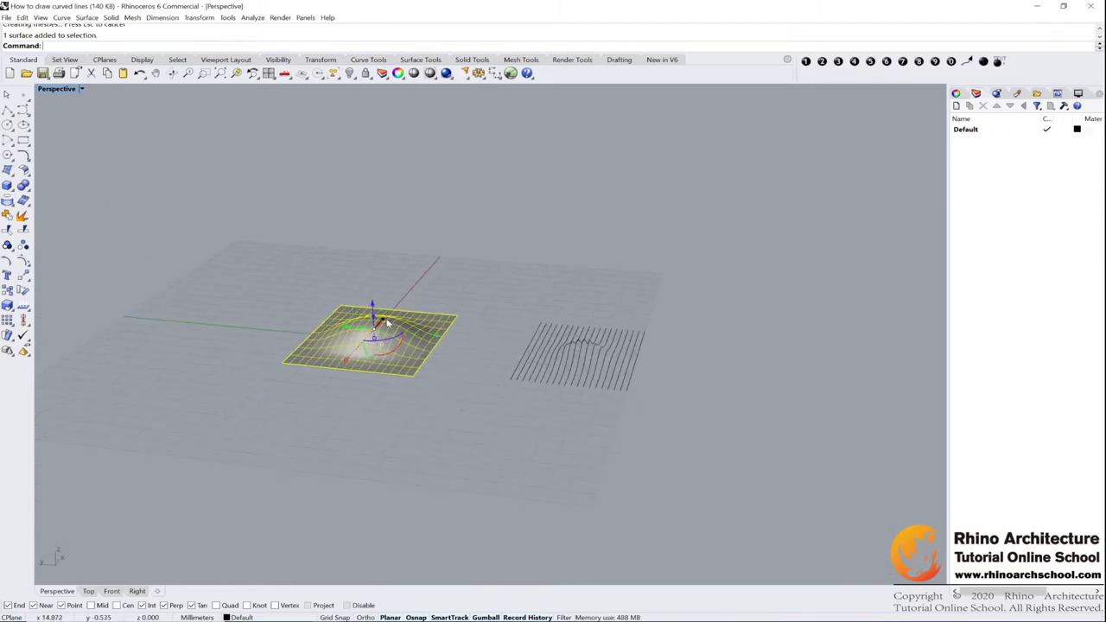
{"action": "left_click_drag", "start_coordinate": [367, 353], "coordinate": [297, 414]}
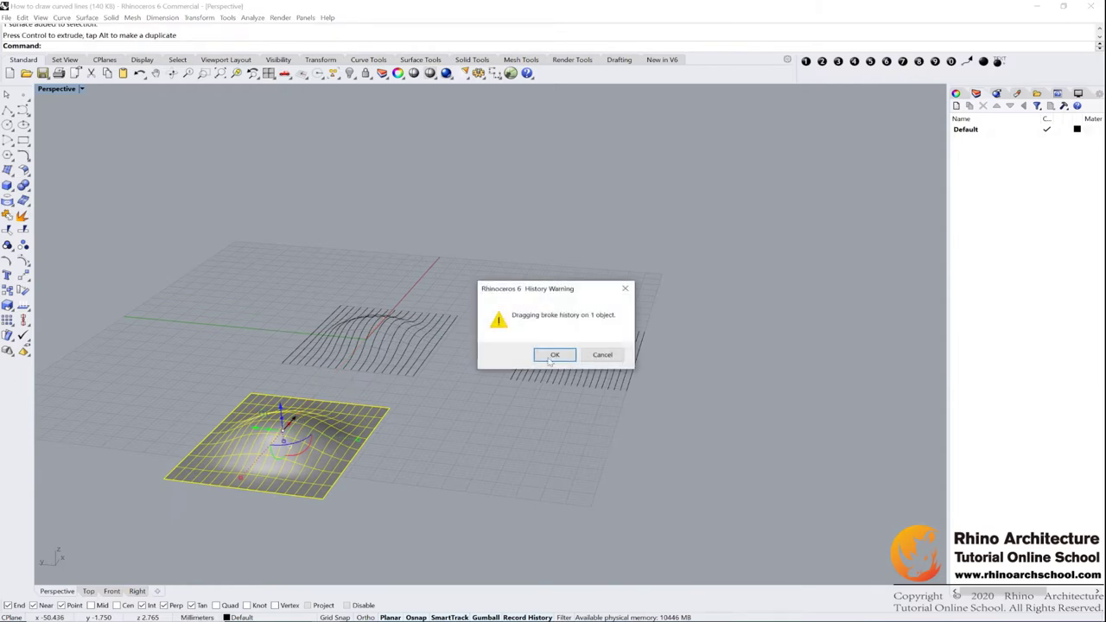
Dismiss the History Warning, select the lofted surface, and float the Curve From Object tools
{"action": "key", "text": "Return"}
{"action": "scroll", "coordinate": [487, 452], "scroll_direction": "up", "scroll_amount": 3}
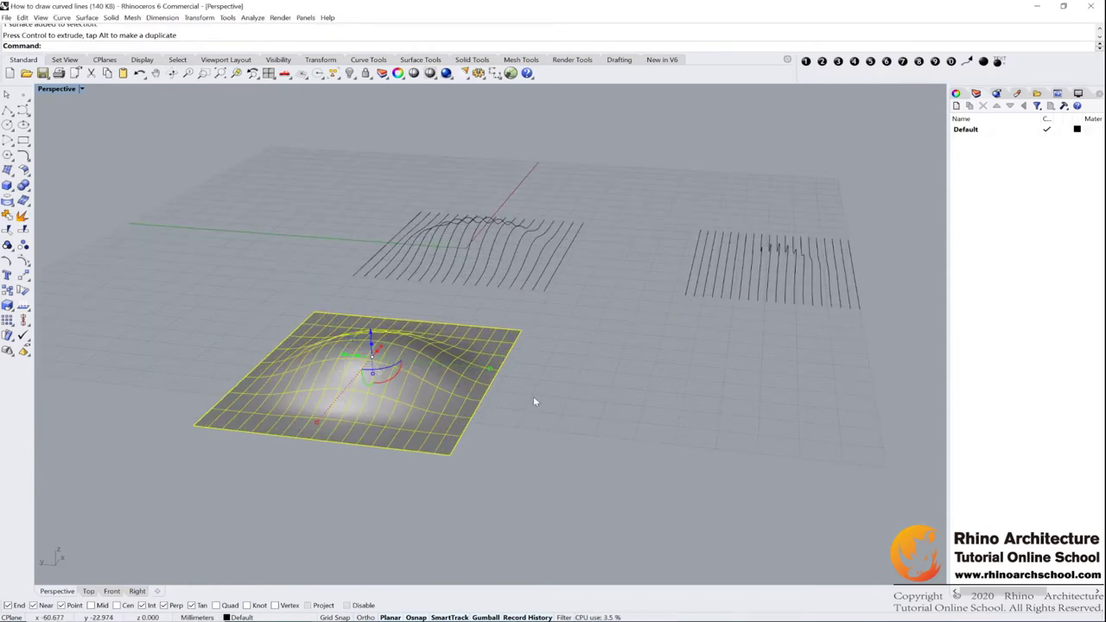
{"action": "key", "text": "Escape"}
{"action": "left_click", "coordinate": [378, 377]}
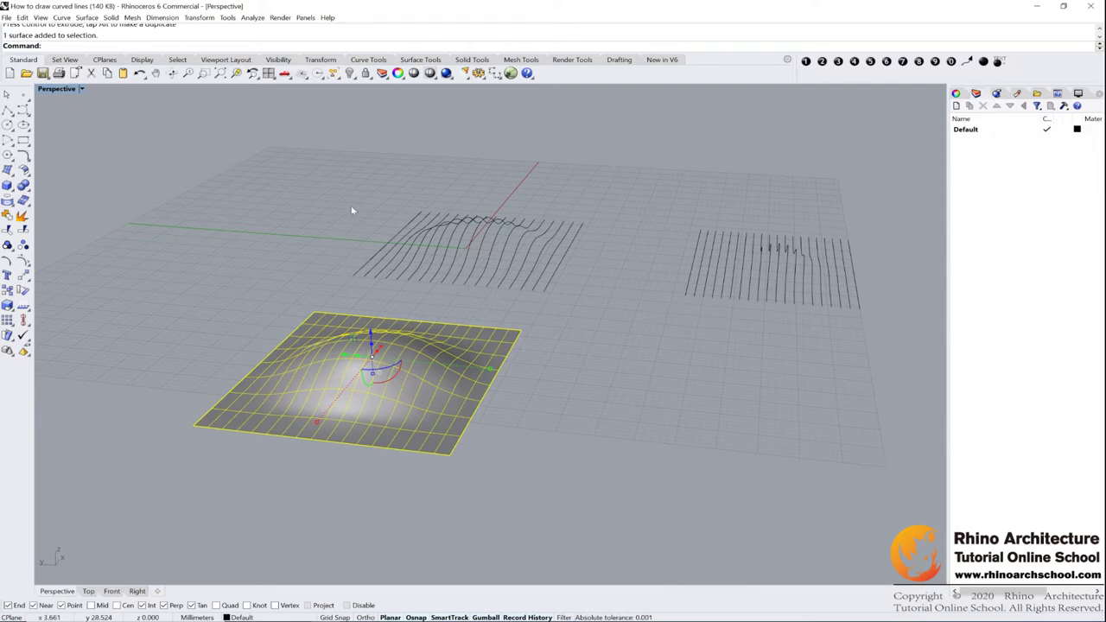
{"action": "left_click_drag", "start_coordinate": [298, 164], "coordinate": [624, 322]}
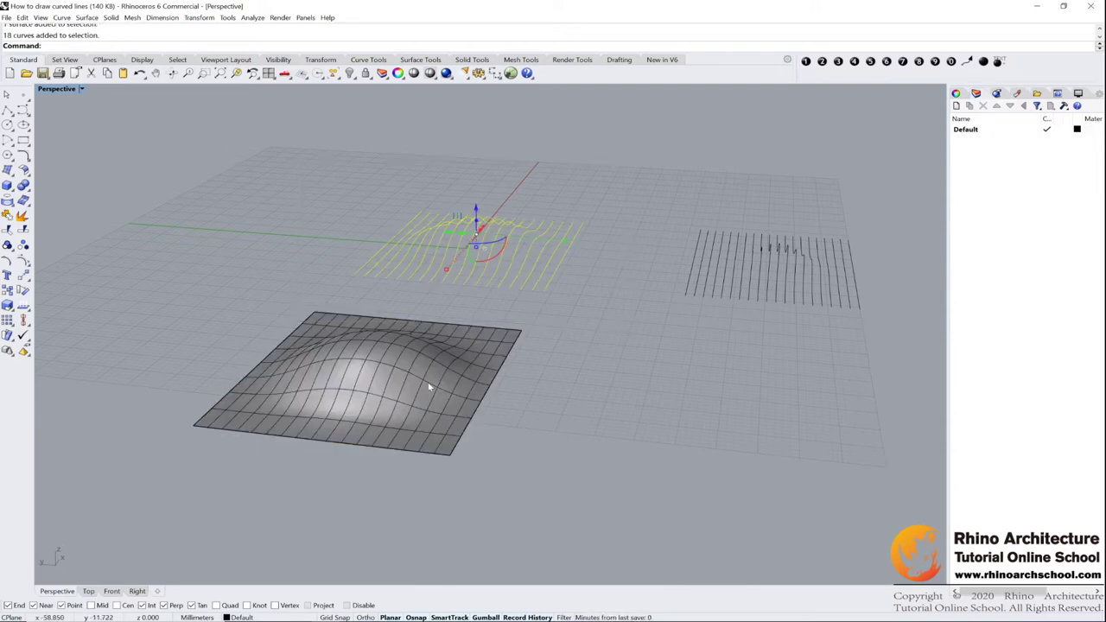
{"action": "left_click", "coordinate": [428, 387]}
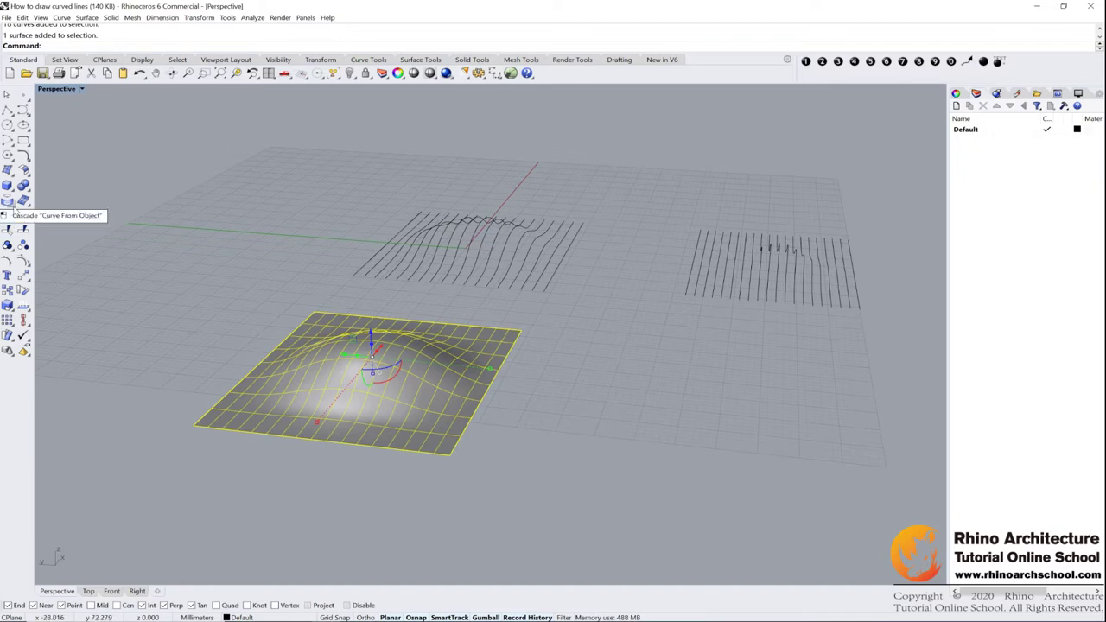
{"action": "left_click", "coordinate": [15, 208]}
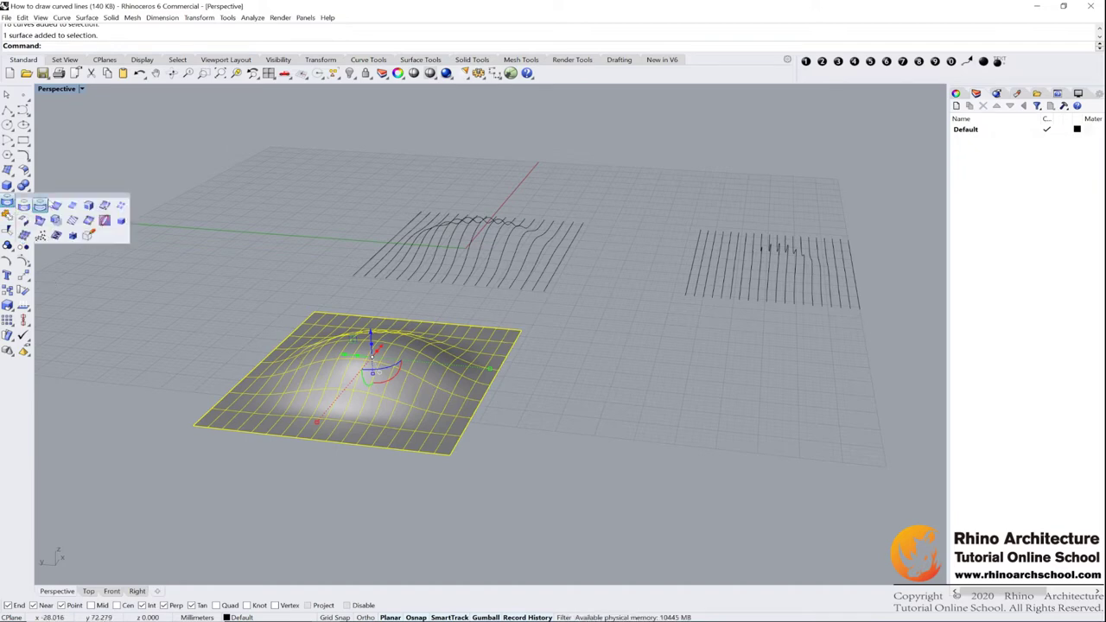
{"action": "left_click_drag", "start_coordinate": [57, 198], "coordinate": [94, 185]}
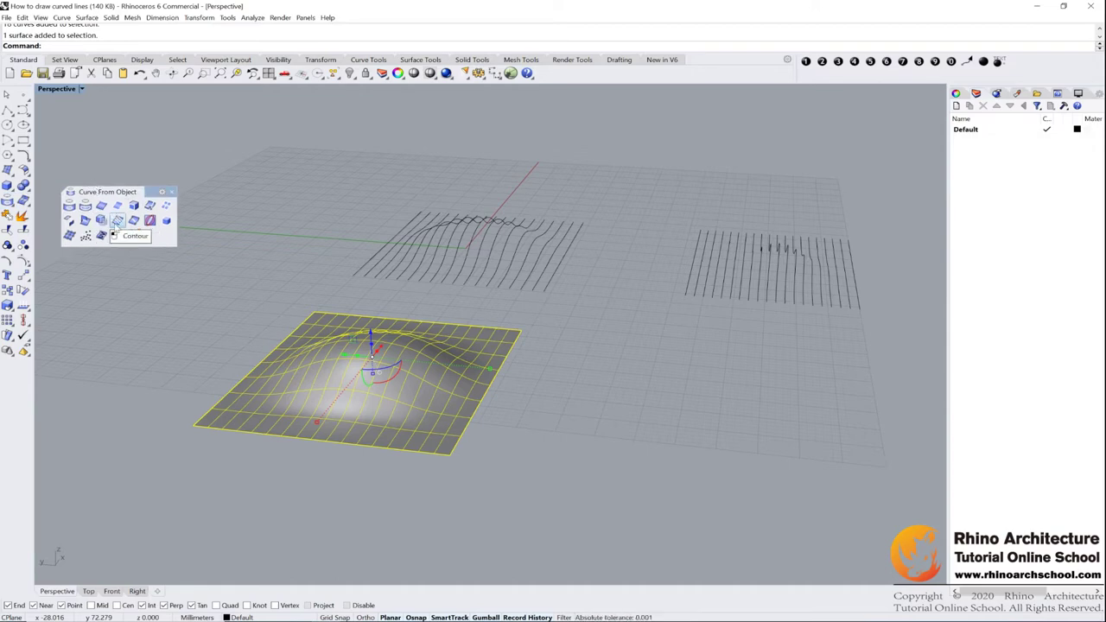
Contour the bumpy surface from its front corner along the edge at 2 mm spacing
{"action": "left_click", "coordinate": [118, 222]}
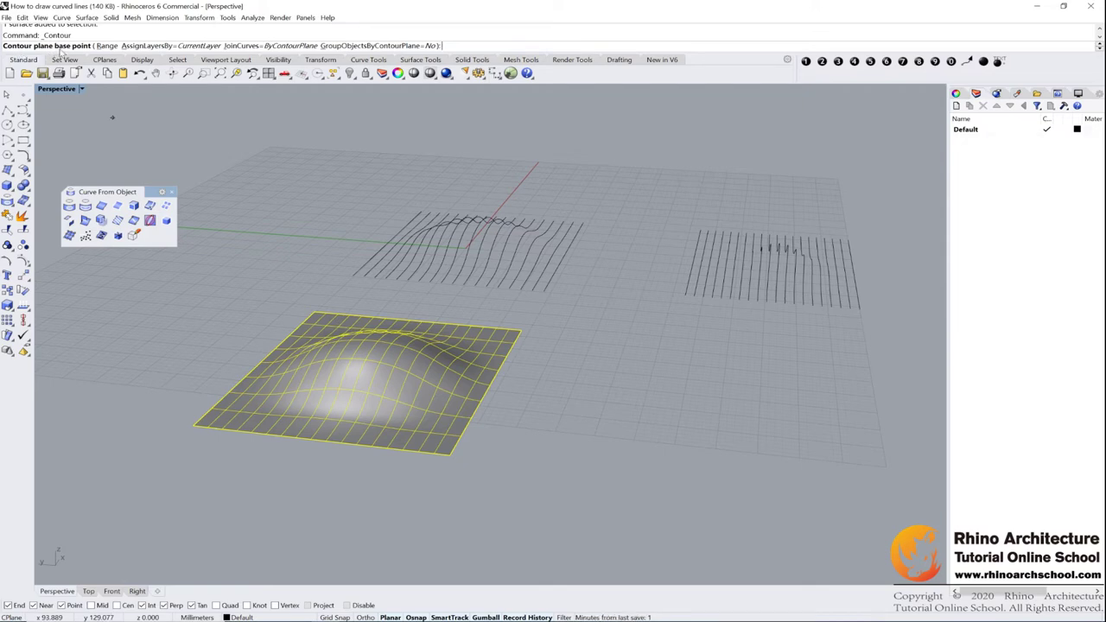
{"action": "left_click", "coordinate": [193, 426]}
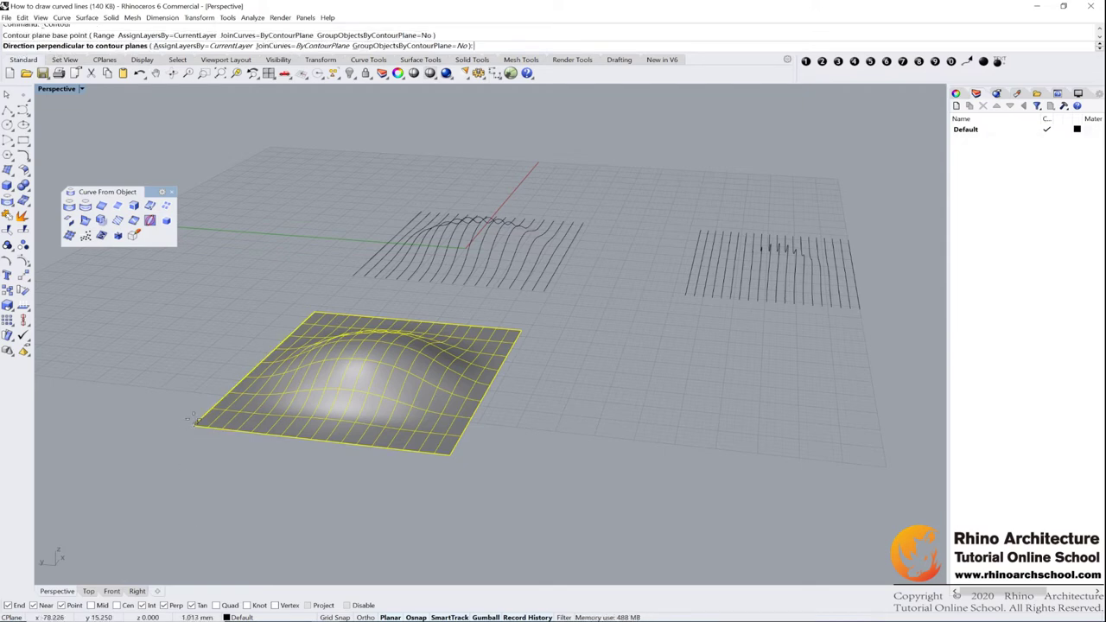
{"action": "left_click", "coordinate": [448, 458]}
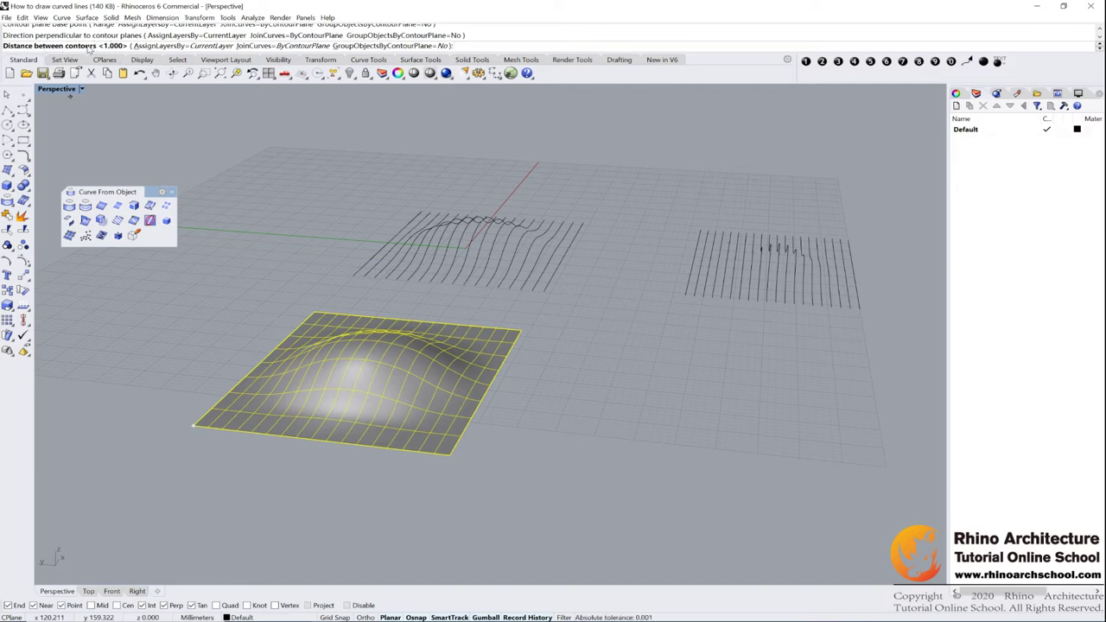
{"action": "type", "text": "2"}
{"action": "key", "text": "Return"}
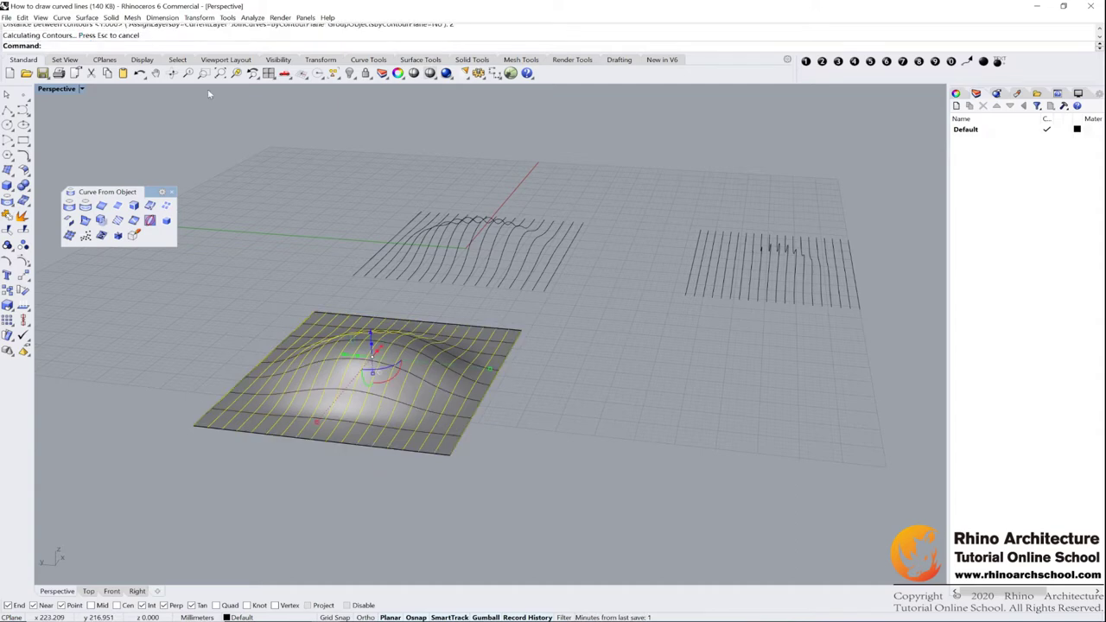
Move the contour curves off the surface to its right with the gumball
{"action": "right_click_drag", "start_coordinate": [496, 380], "coordinate": [351, 400]}
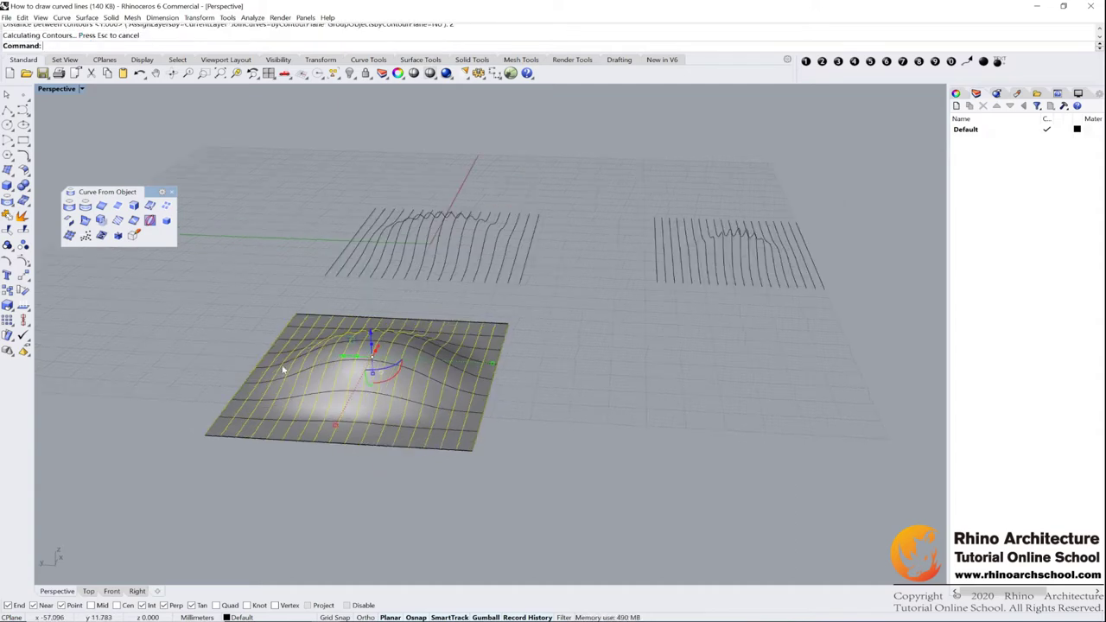
{"action": "left_click_drag", "start_coordinate": [344, 357], "coordinate": [625, 366]}
{"action": "right_click_drag", "start_coordinate": [705, 365], "coordinate": [628, 286]}
{"action": "left_click", "coordinate": [781, 331]}
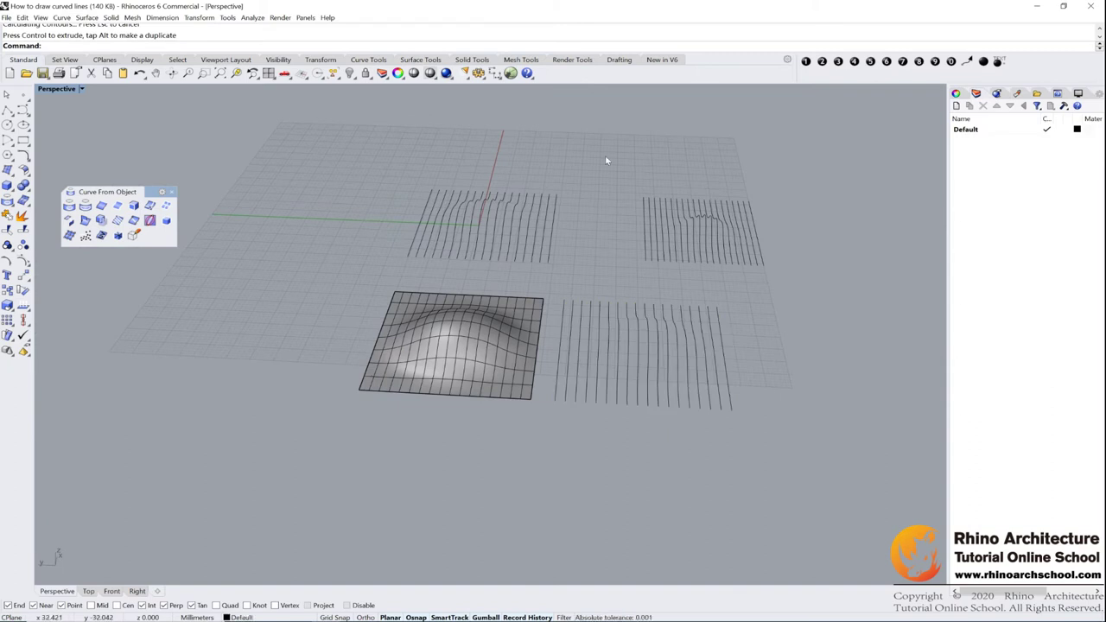
Window-select the 18 contour curves, delete them, and close the Curve From Object tools
{"action": "left_click_drag", "start_coordinate": [358, 249], "coordinate": [375, 253]}
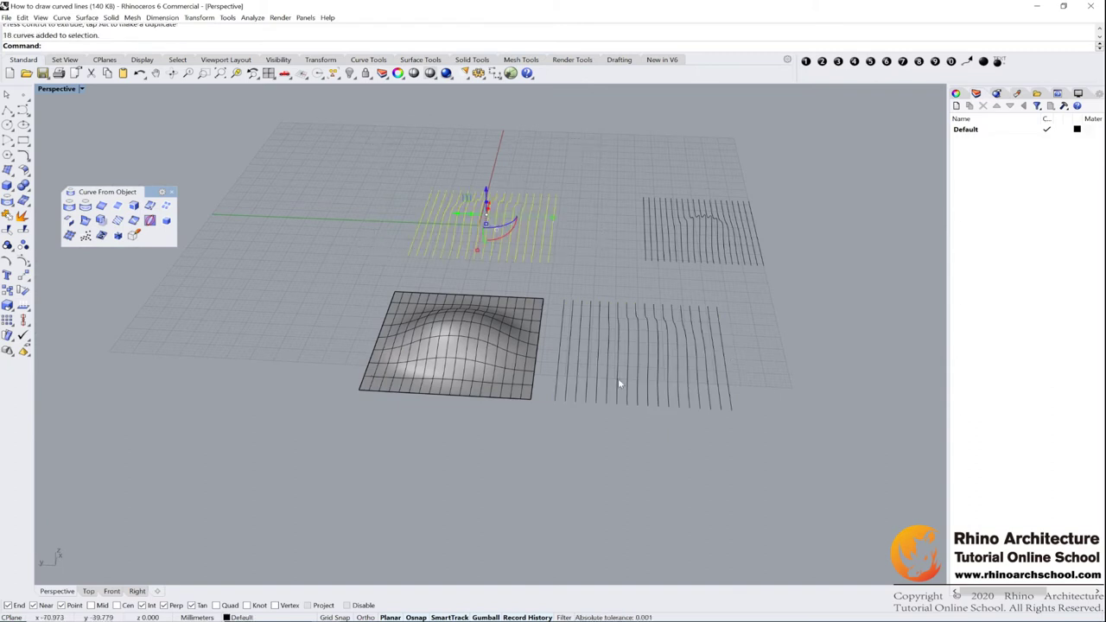
{"action": "left_click", "coordinate": [526, 338]}
{"action": "left_click_drag", "start_coordinate": [797, 340], "coordinate": [608, 406]}
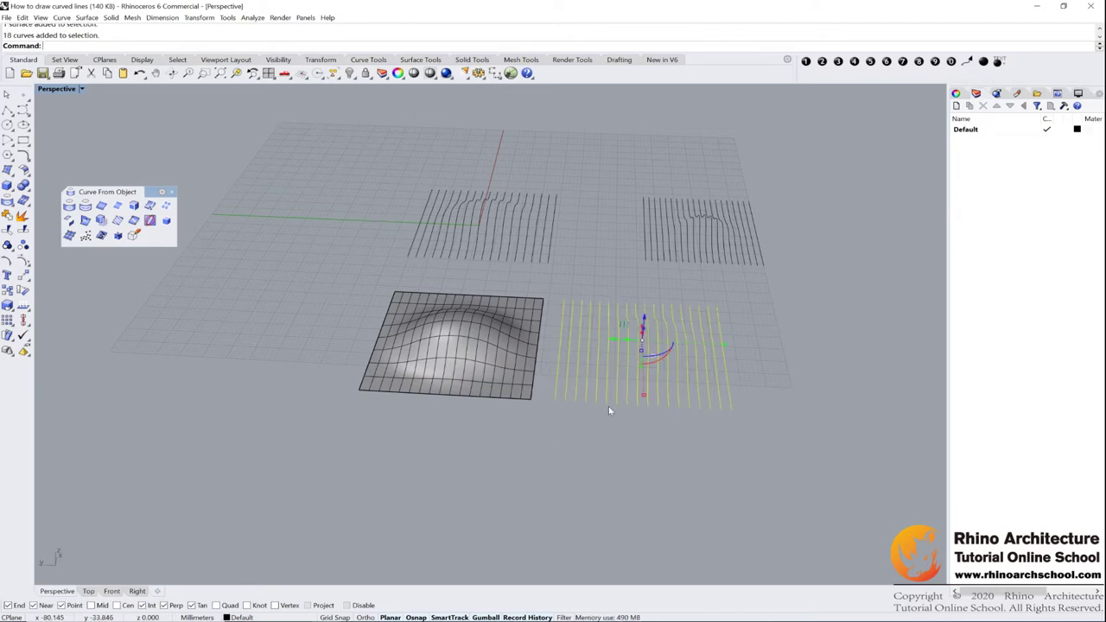
{"action": "key", "text": "Delete"}
{"action": "right_click_drag", "start_coordinate": [597, 343], "coordinate": [529, 332]}
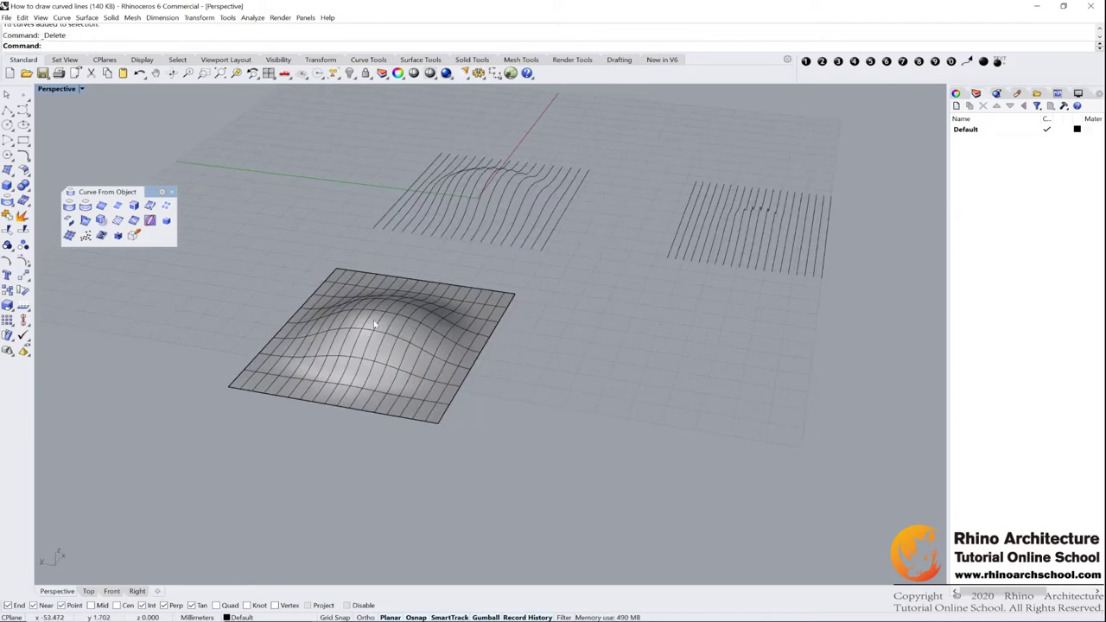
{"action": "scroll", "coordinate": [378, 317], "scroll_direction": "up", "scroll_amount": 2}
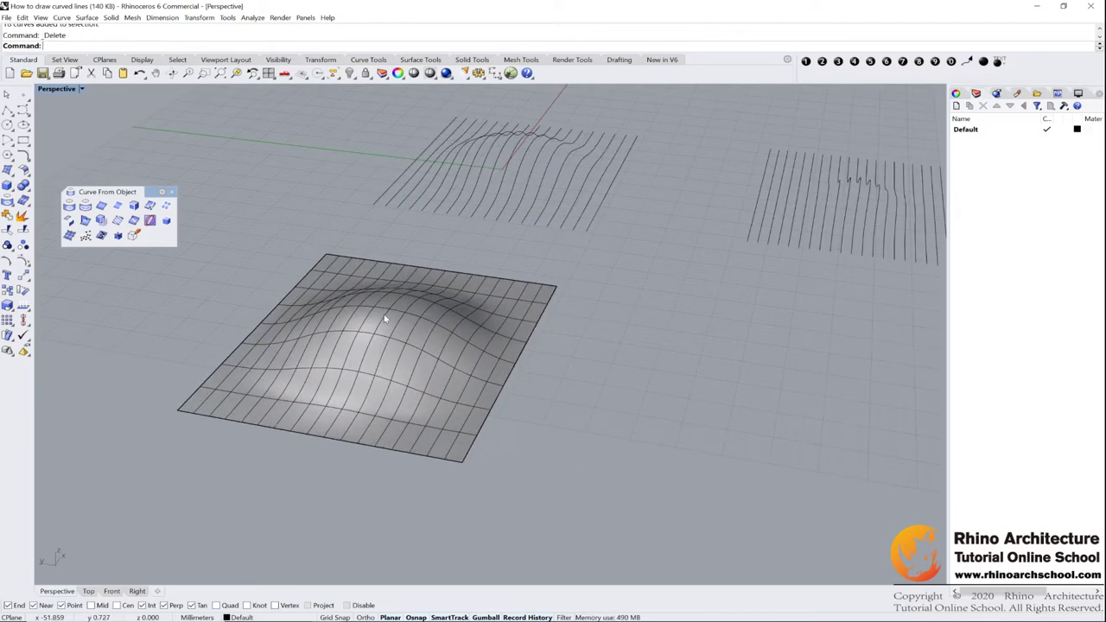
{"action": "left_click", "coordinate": [172, 193]}
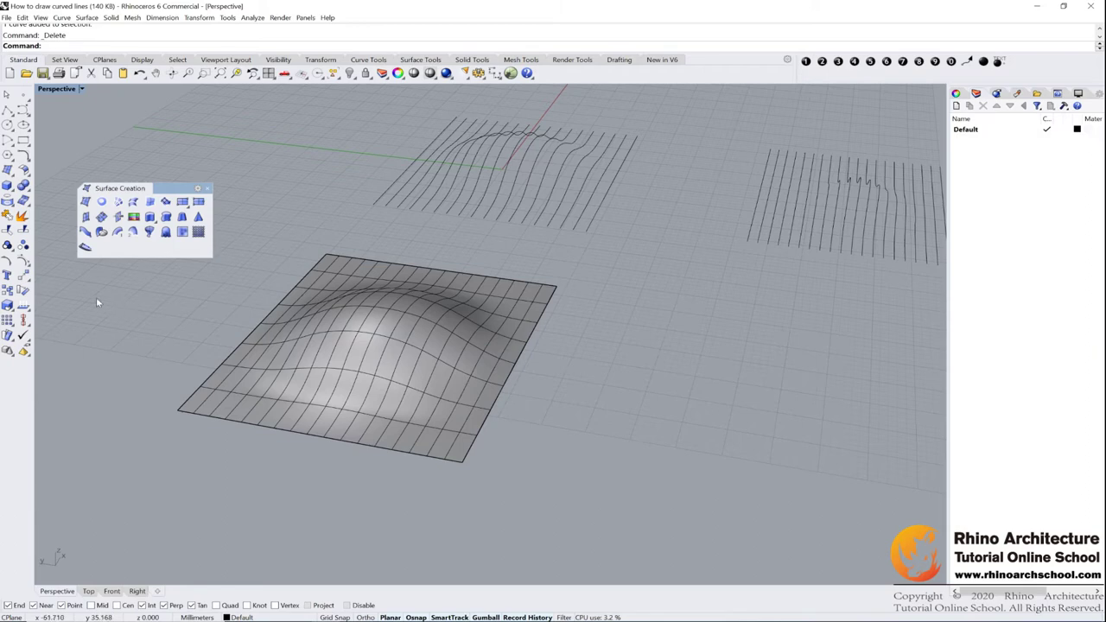
Draw polylines along the surface's left and bottom edges, snapped to its corners
{"action": "left_click", "coordinate": [7, 110]}
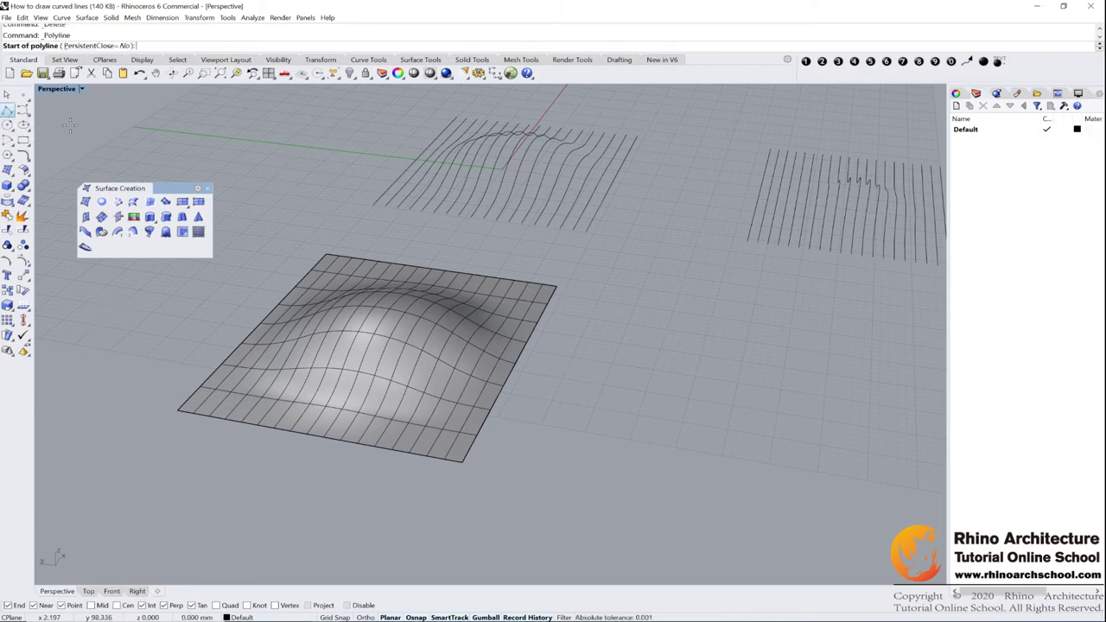
{"action": "left_click", "coordinate": [326, 256]}
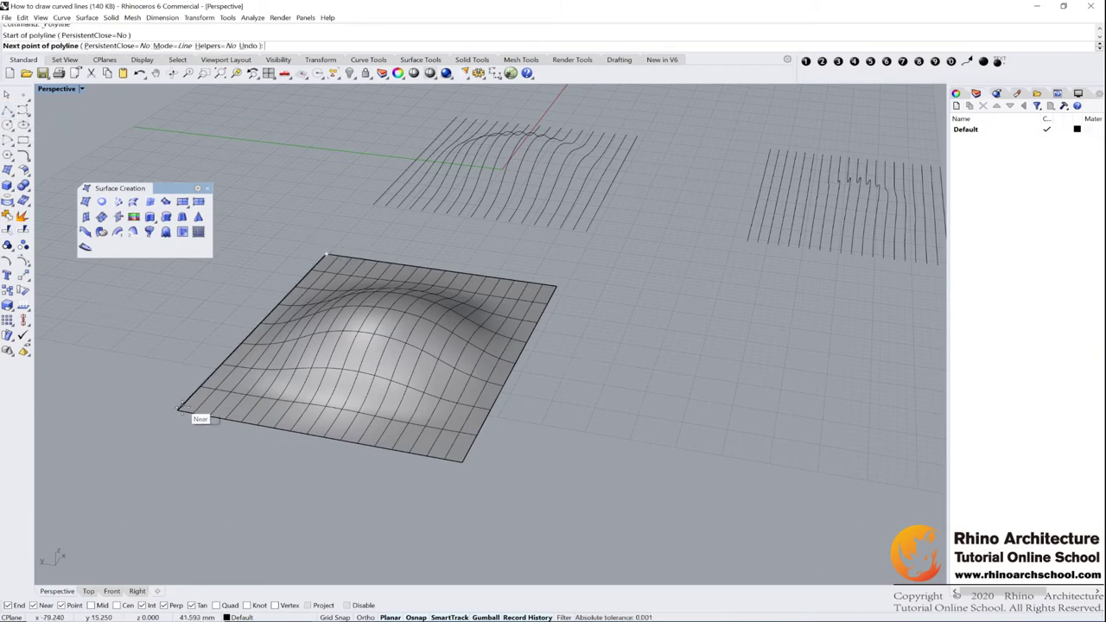
{"action": "left_click", "coordinate": [179, 408]}
{"action": "key", "text": "Return"}
{"action": "key", "text": "Return"}
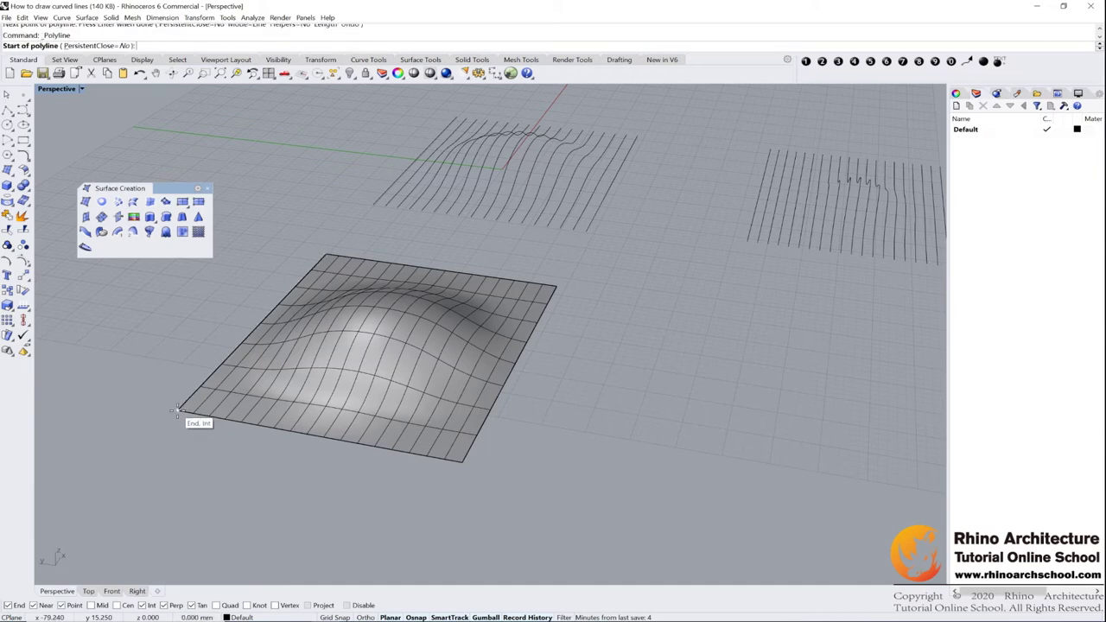
{"action": "left_click", "coordinate": [179, 410]}
{"action": "left_click", "coordinate": [463, 460]}
{"action": "key", "text": "Return"}
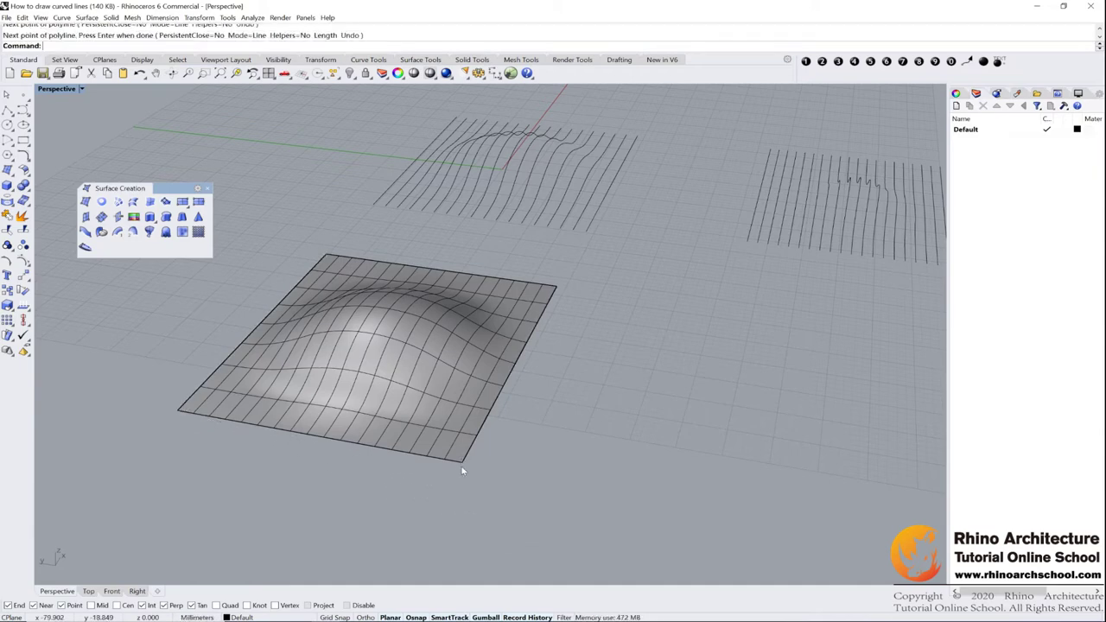
Hide the bumpy surface and select the left edge line
{"action": "left_click", "coordinate": [457, 449]}
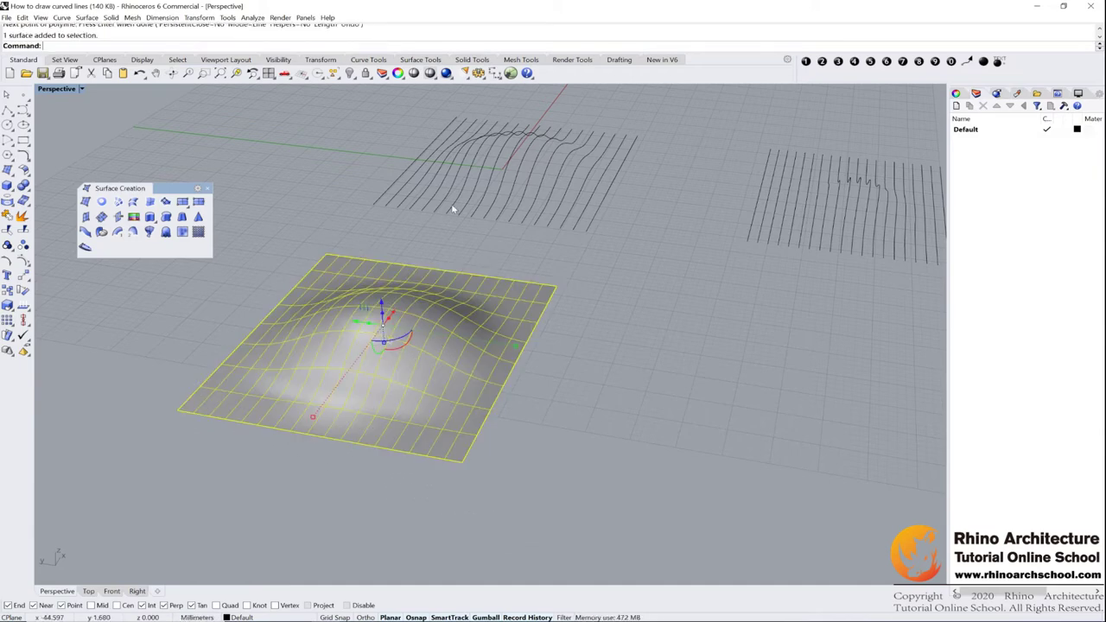
{"action": "left_click", "coordinate": [350, 74]}
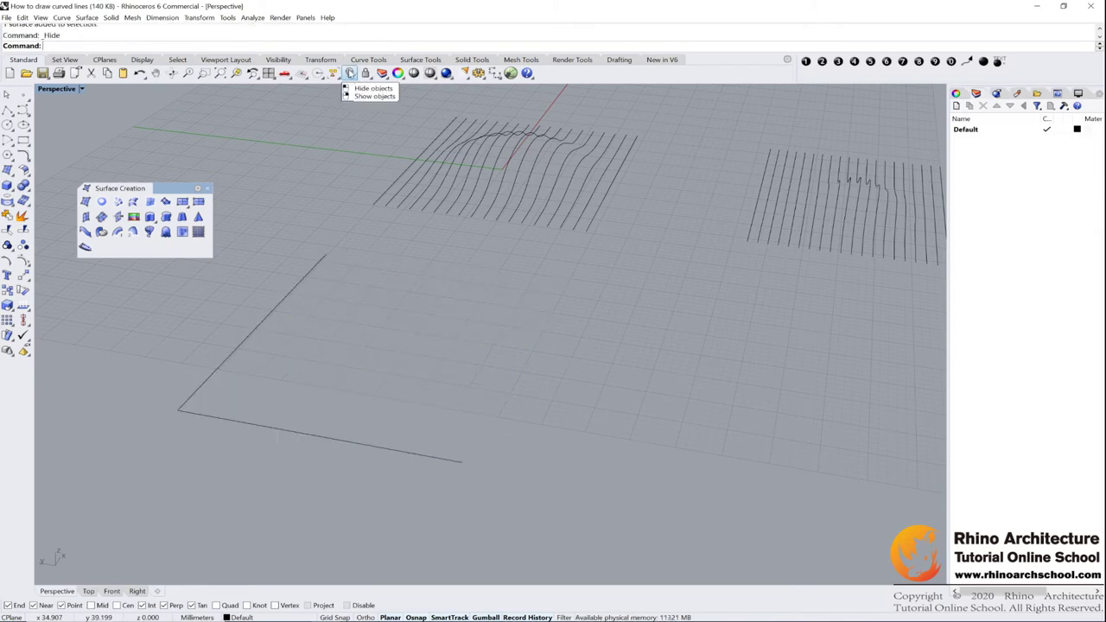
{"action": "left_click", "coordinate": [259, 330]}
{"action": "left_click", "coordinate": [294, 431]}
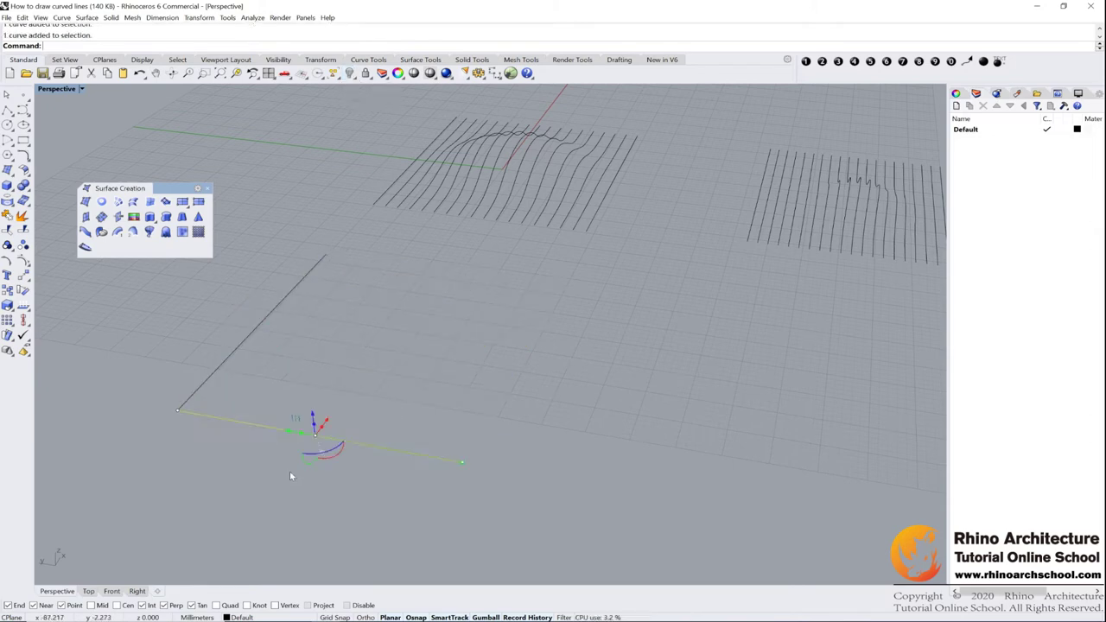
{"action": "left_click", "coordinate": [247, 298]}
{"action": "left_click", "coordinate": [267, 317]}
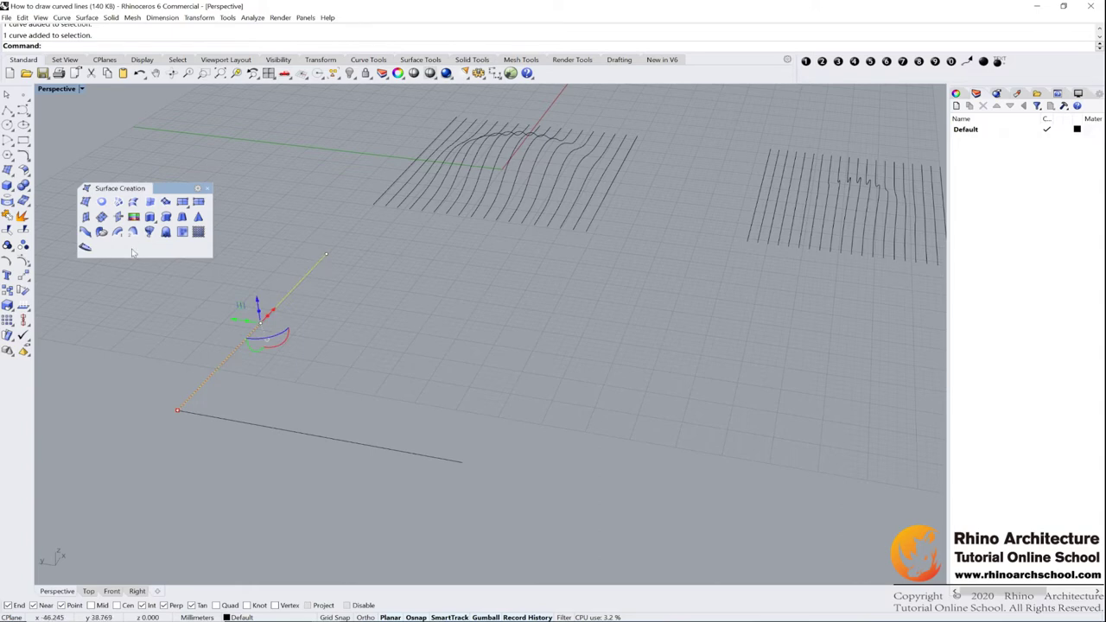
Array the left edge line along the bottom edge line with 2 mm between items
{"action": "left_click", "coordinate": [9, 321]}
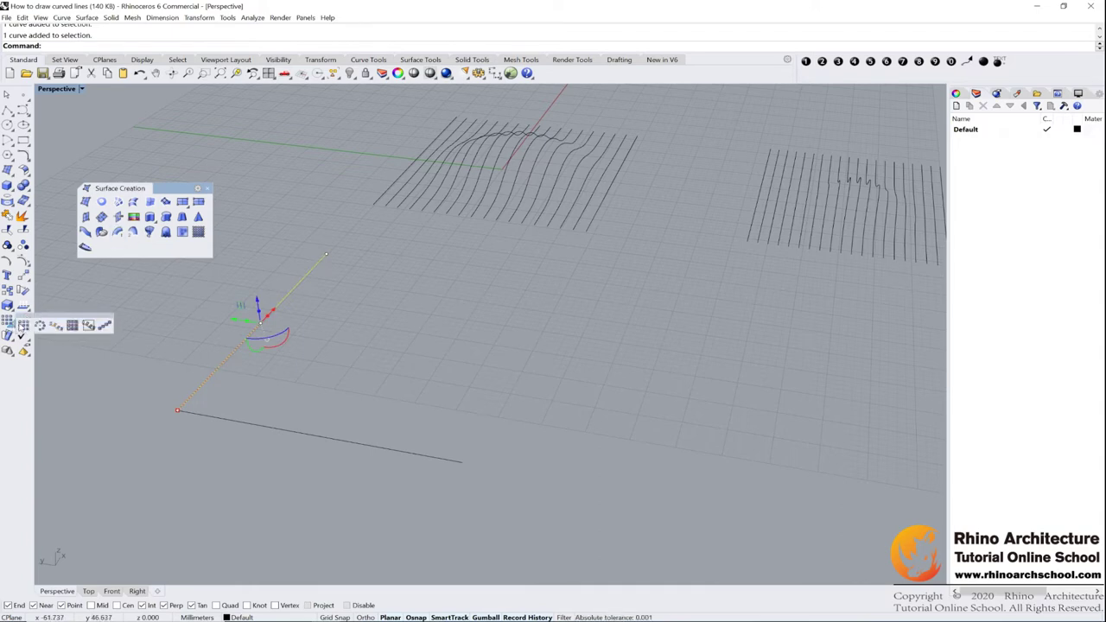
{"action": "left_click_drag", "start_coordinate": [12, 324], "coordinate": [62, 292]}
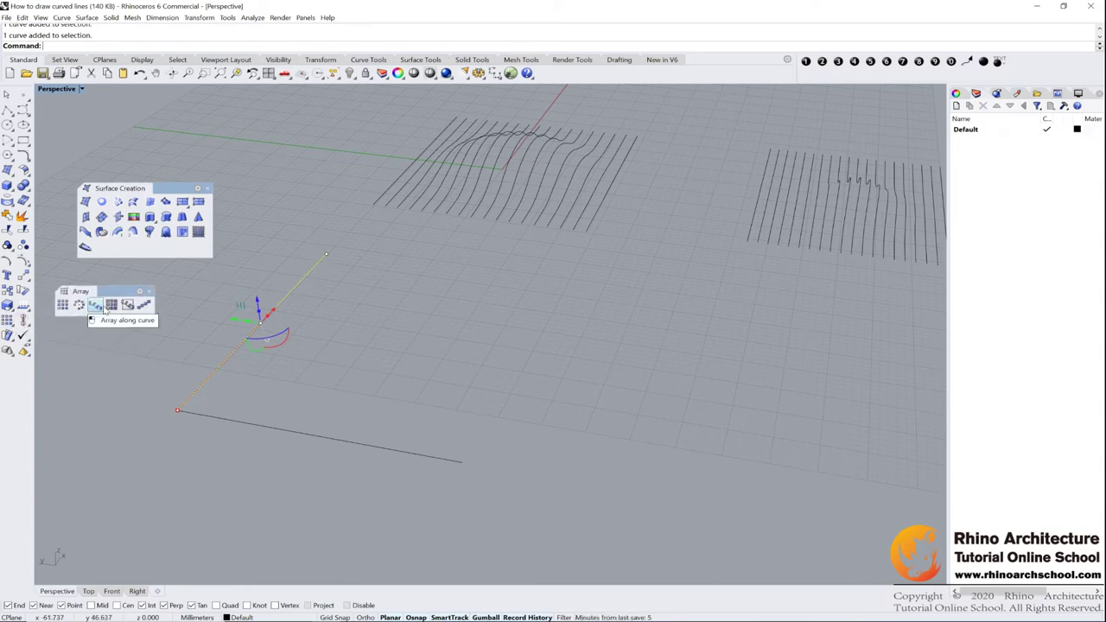
{"action": "left_click", "coordinate": [95, 305]}
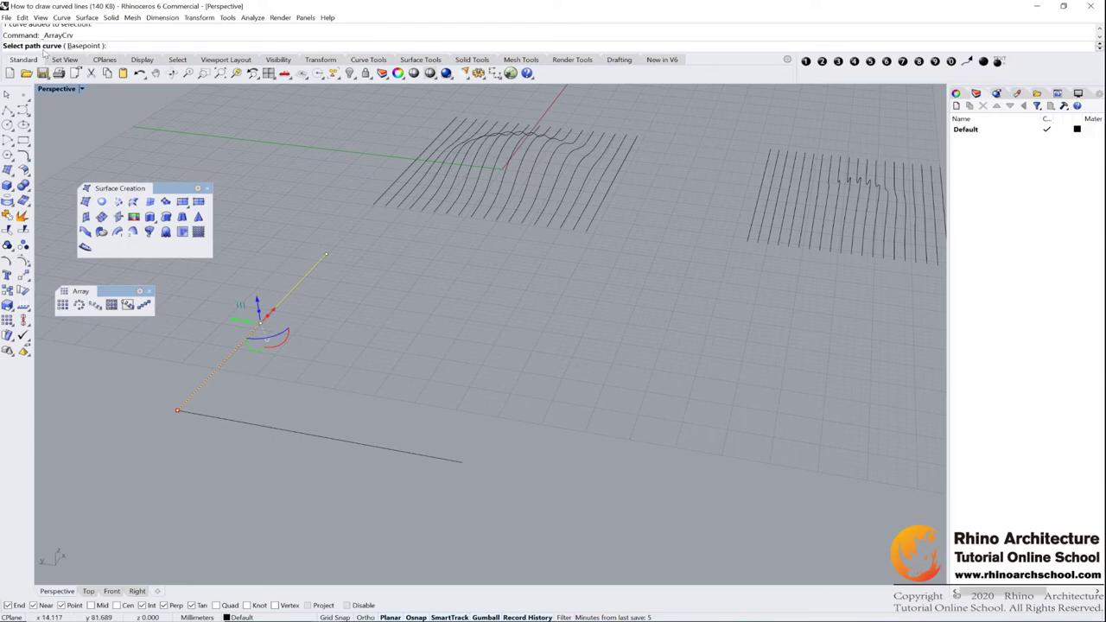
{"action": "left_click", "coordinate": [286, 432]}
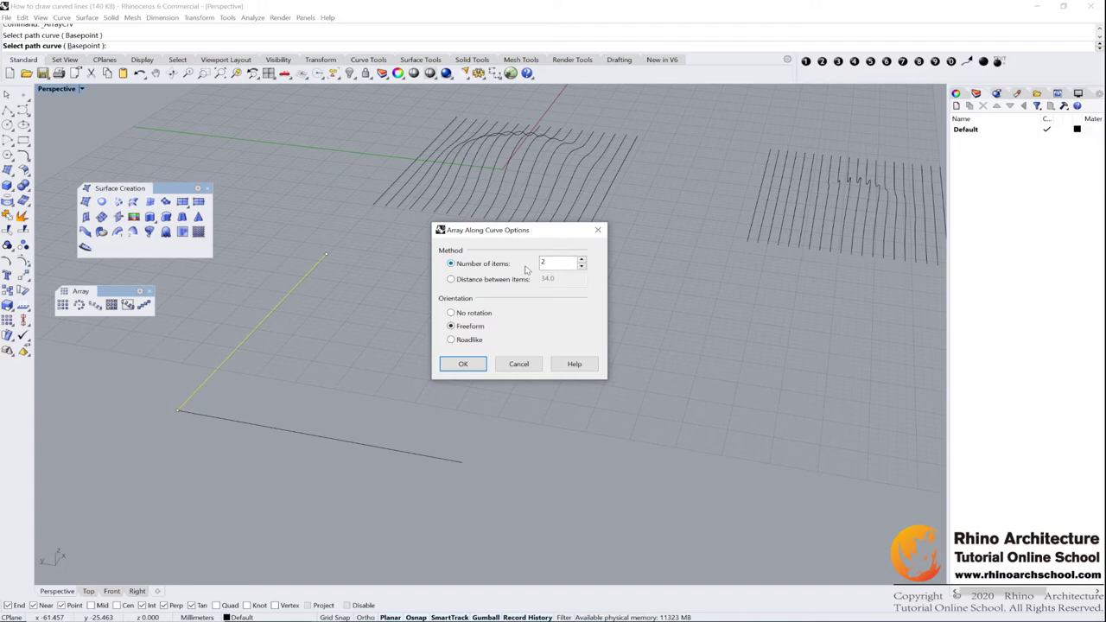
{"action": "left_click", "coordinate": [469, 280]}
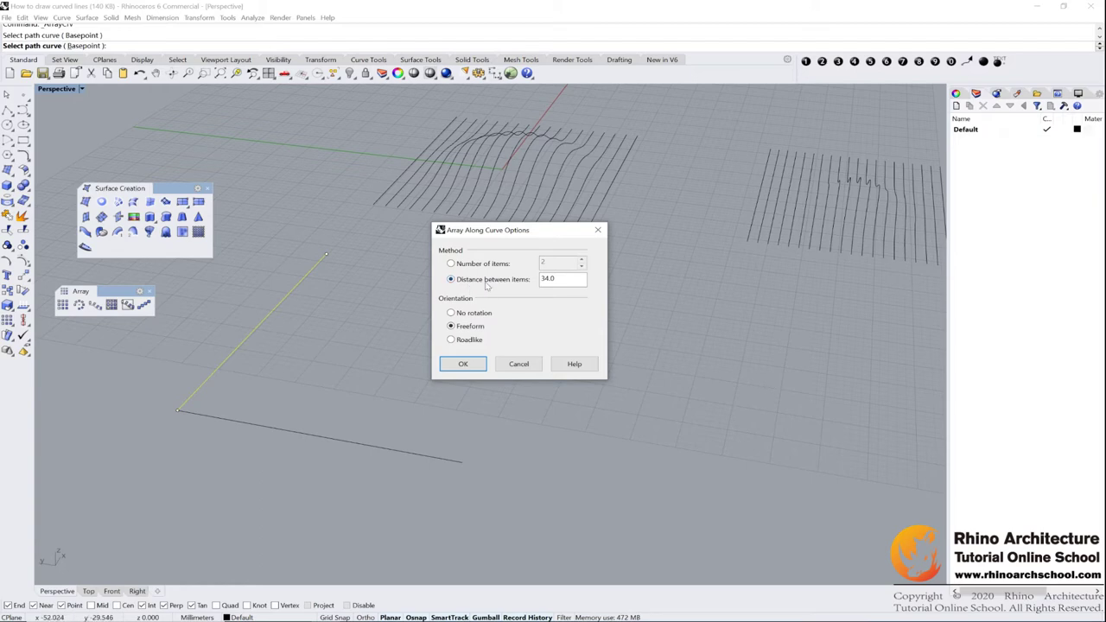
{"action": "double_click", "coordinate": [557, 278]}
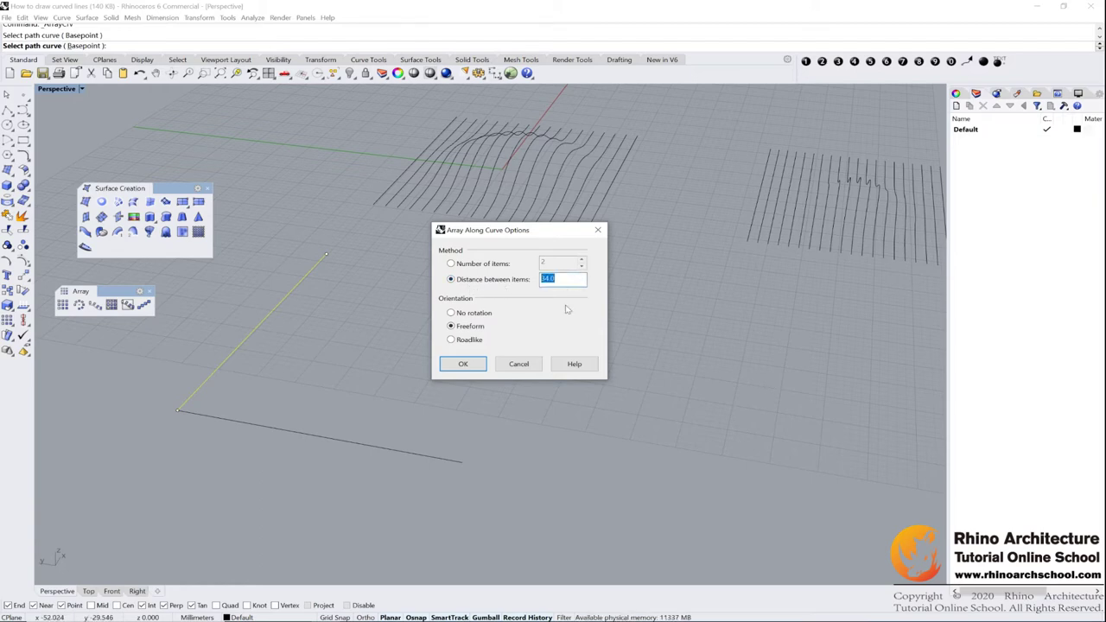
{"action": "type", "text": "2"}
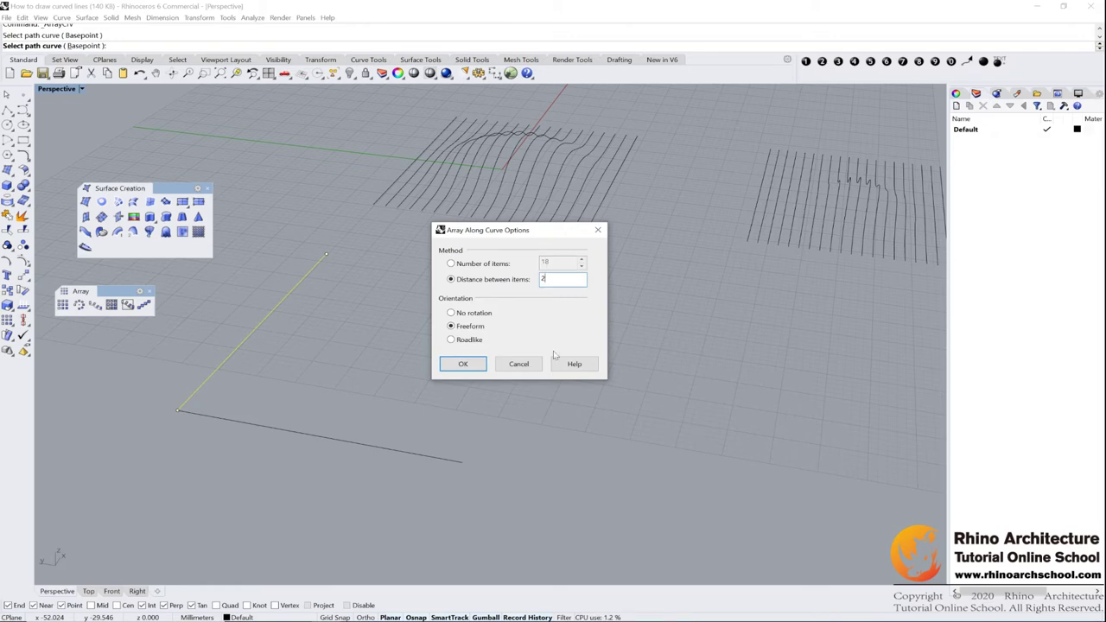
{"action": "left_click", "coordinate": [463, 364]}
{"action": "left_click", "coordinate": [469, 447]}
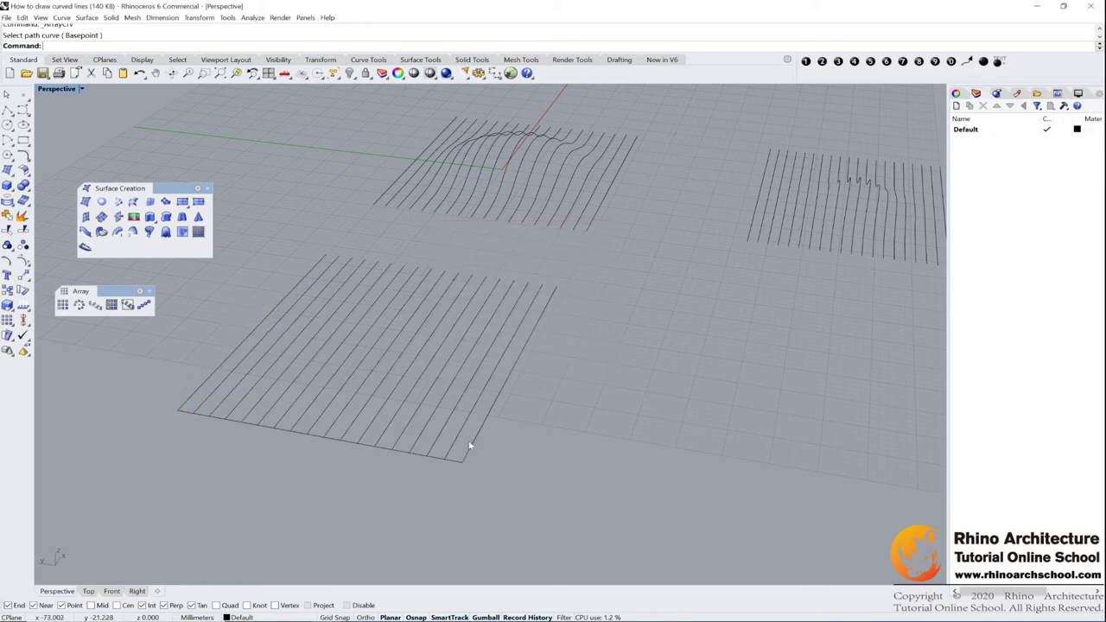
{"action": "left_click", "coordinate": [438, 462]}
Delete the bottom path line and show the hidden surfaces again
{"action": "key", "text": "Delete"}
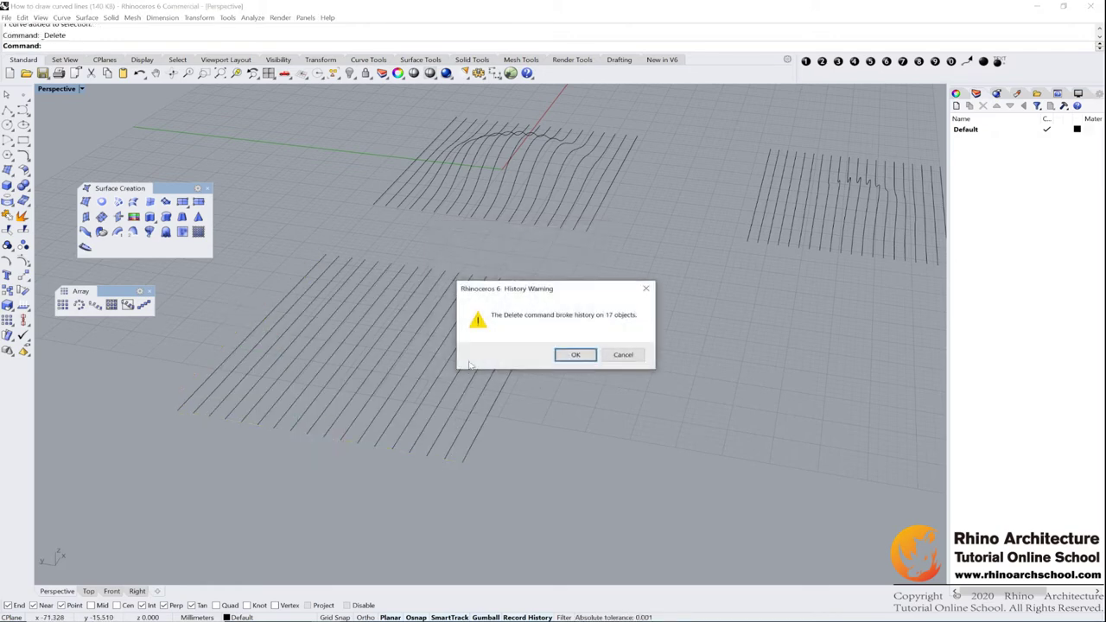
{"action": "key", "text": "Return"}
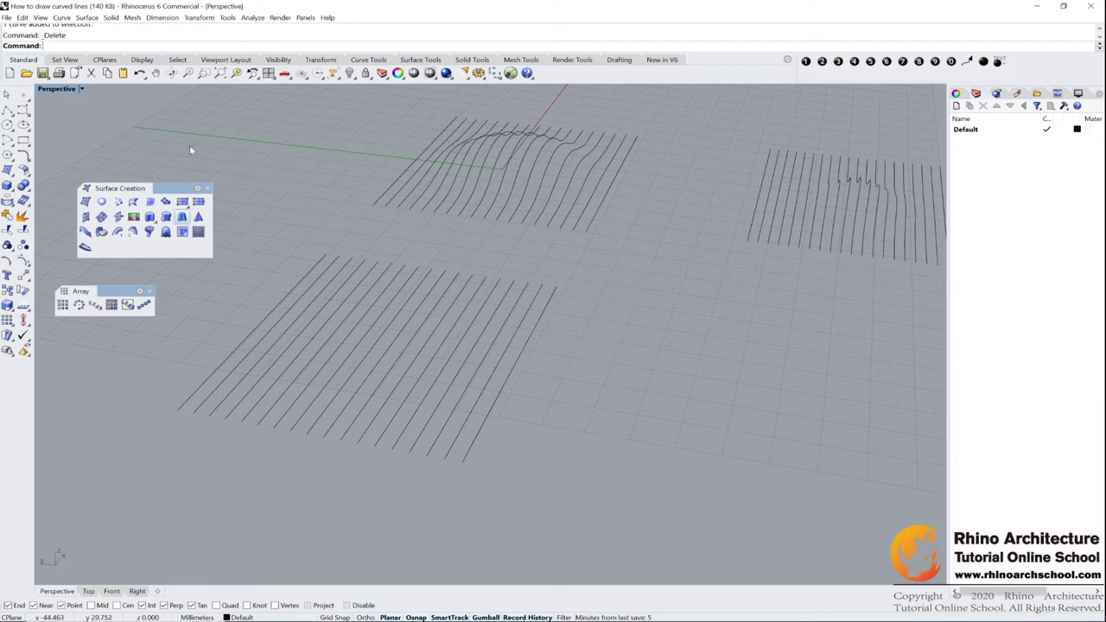
{"action": "left_click", "coordinate": [350, 73]}
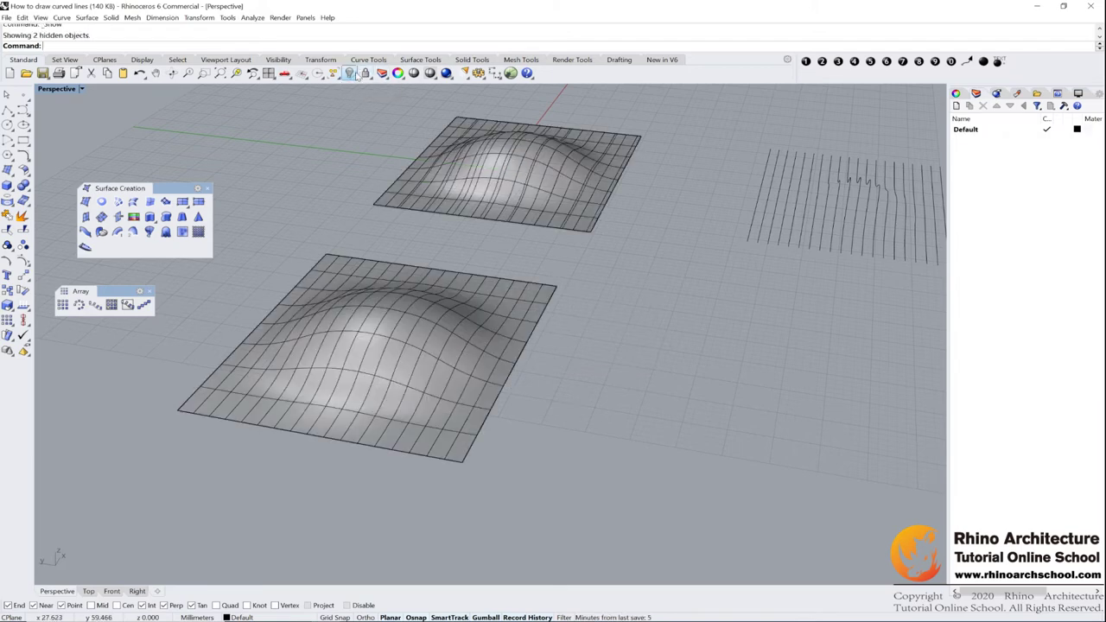
{"action": "left_click", "coordinate": [450, 294]}
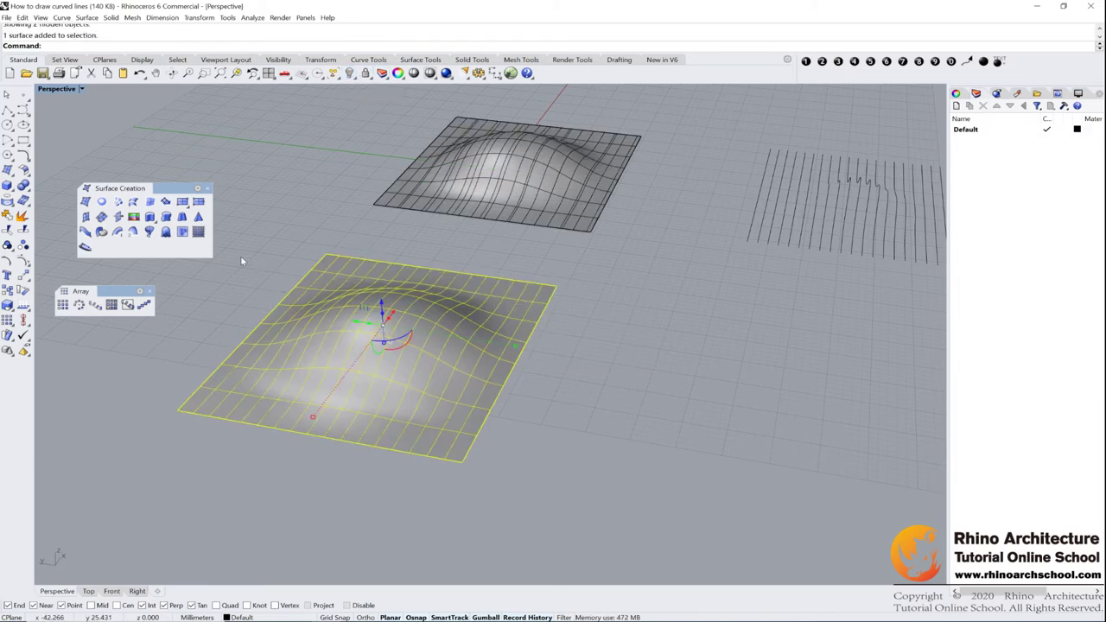
Select the 18 straight lines over the lower surface, excluding the surface itself
{"action": "right_click_drag", "start_coordinate": [240, 256], "coordinate": [380, 298]}
{"action": "key", "text": "Escape"}
{"action": "left_click_drag", "start_coordinate": [278, 250], "coordinate": [643, 439]}
{"action": "scroll", "coordinate": [499, 320], "scroll_direction": "up", "scroll_amount": 3}
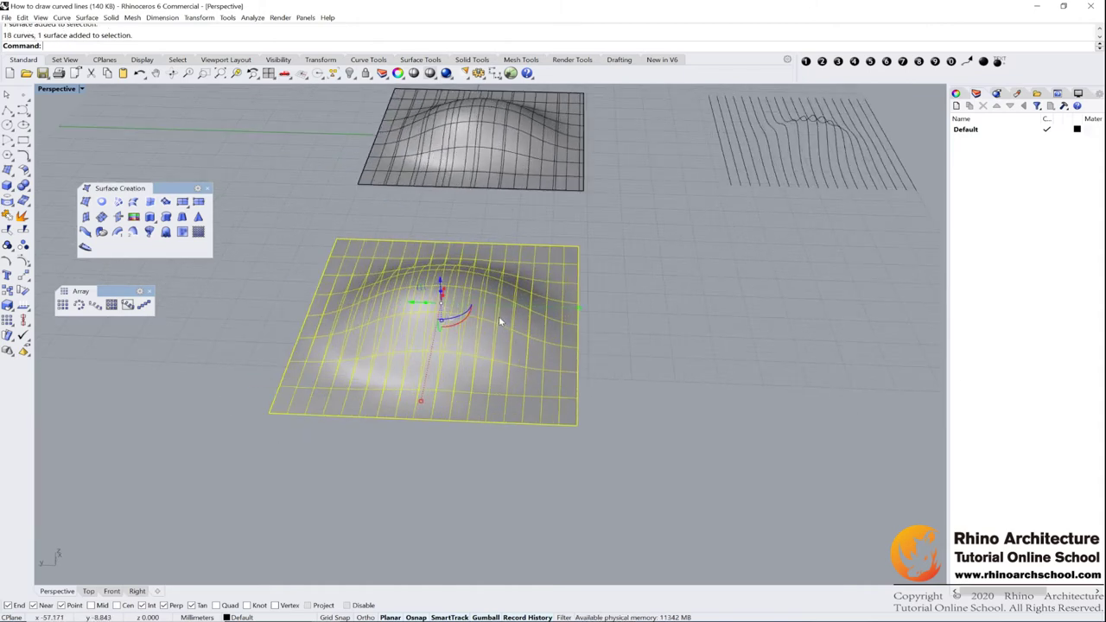
{"action": "left_click", "coordinate": [554, 268], "text": "ctrl"}
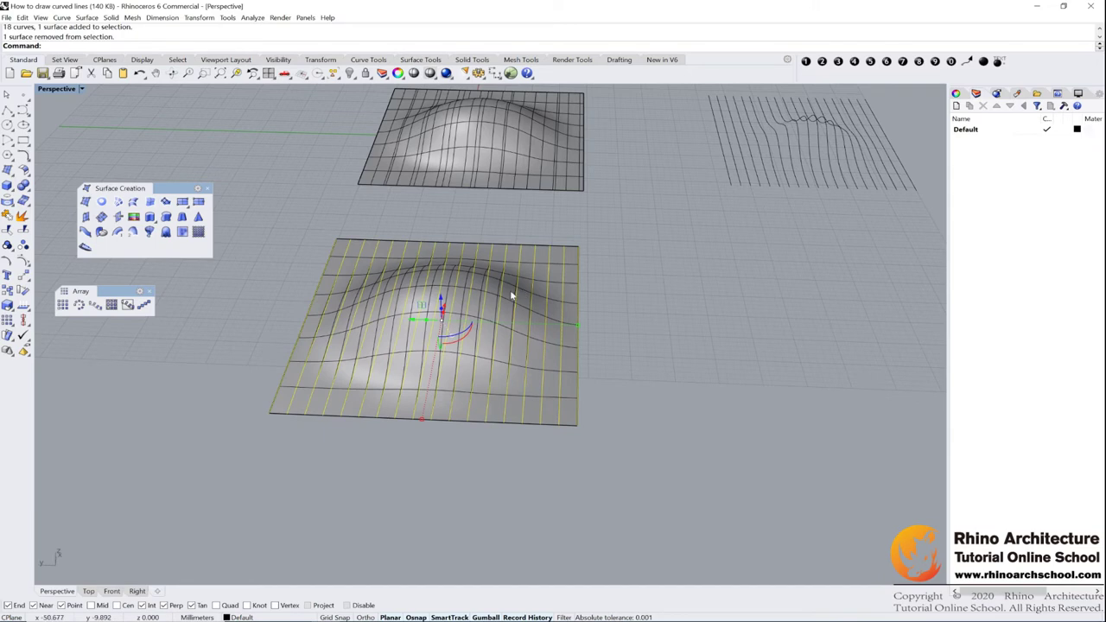
{"action": "right_click_drag", "start_coordinate": [614, 277], "coordinate": [499, 323]}
{"action": "right_click_drag", "start_coordinate": [372, 284], "coordinate": [430, 282]}
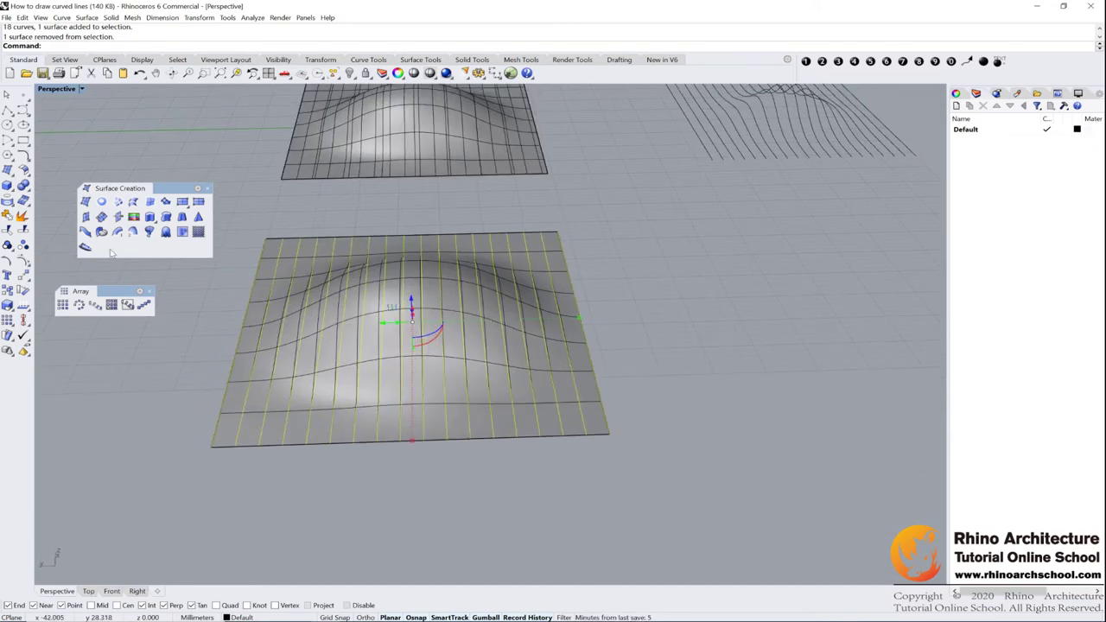
{"action": "left_click", "coordinate": [7, 200]}
Project the selected straight lines onto the lower bumpy surface
{"action": "scroll", "coordinate": [553, 306], "scroll_direction": "up", "scroll_amount": 3}
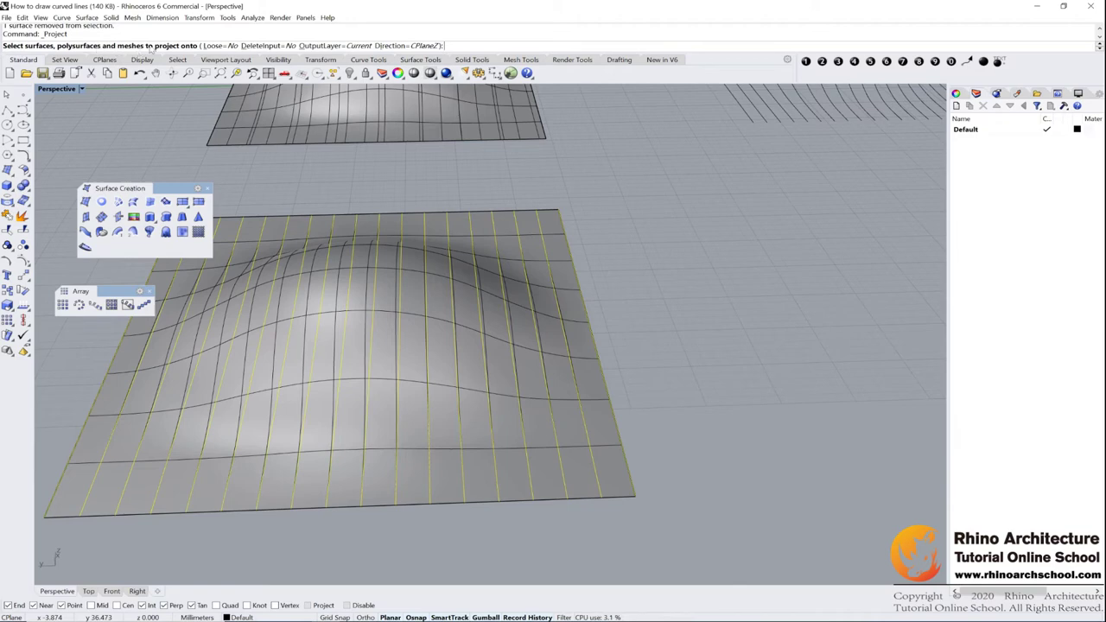
{"action": "right_click_drag", "start_coordinate": [679, 285], "coordinate": [687, 259]}
{"action": "left_click", "coordinate": [528, 164]}
{"action": "key", "text": "Return"}
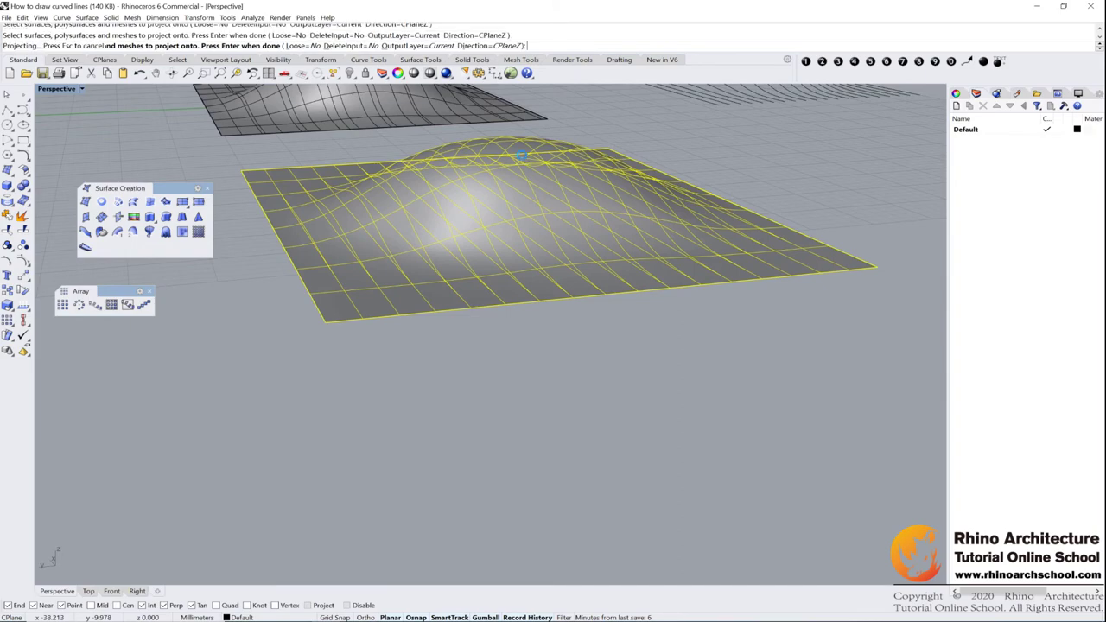
Slide the bumpy surface left with the gumball, clear of its projected curves
{"action": "right_click_drag", "start_coordinate": [523, 158], "coordinate": [651, 213]}
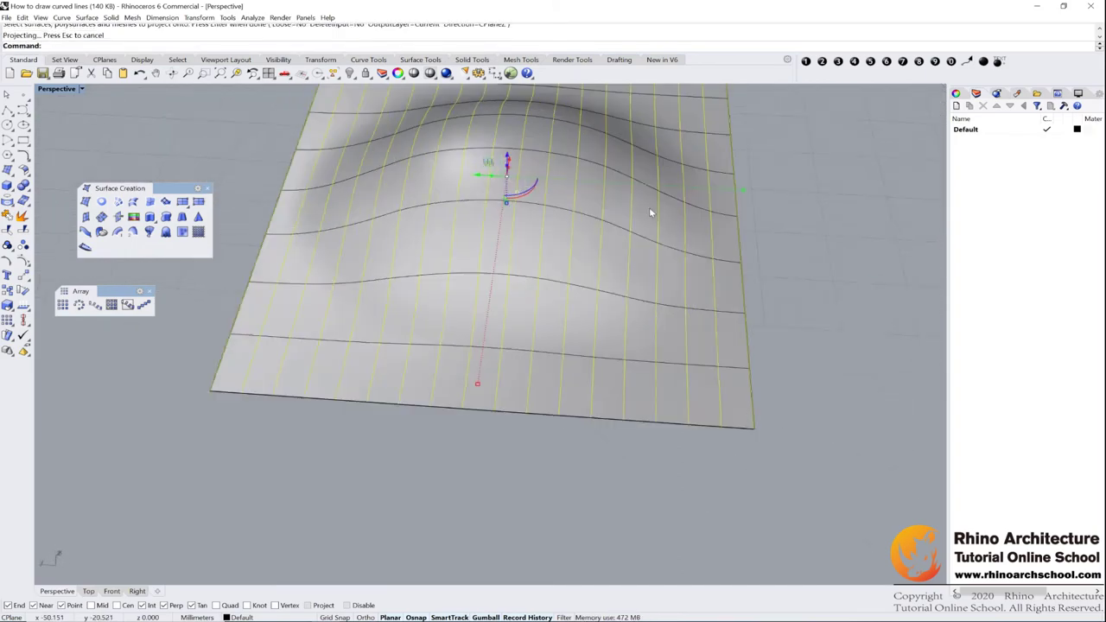
{"action": "scroll", "coordinate": [622, 242], "scroll_direction": "down", "scroll_amount": 5}
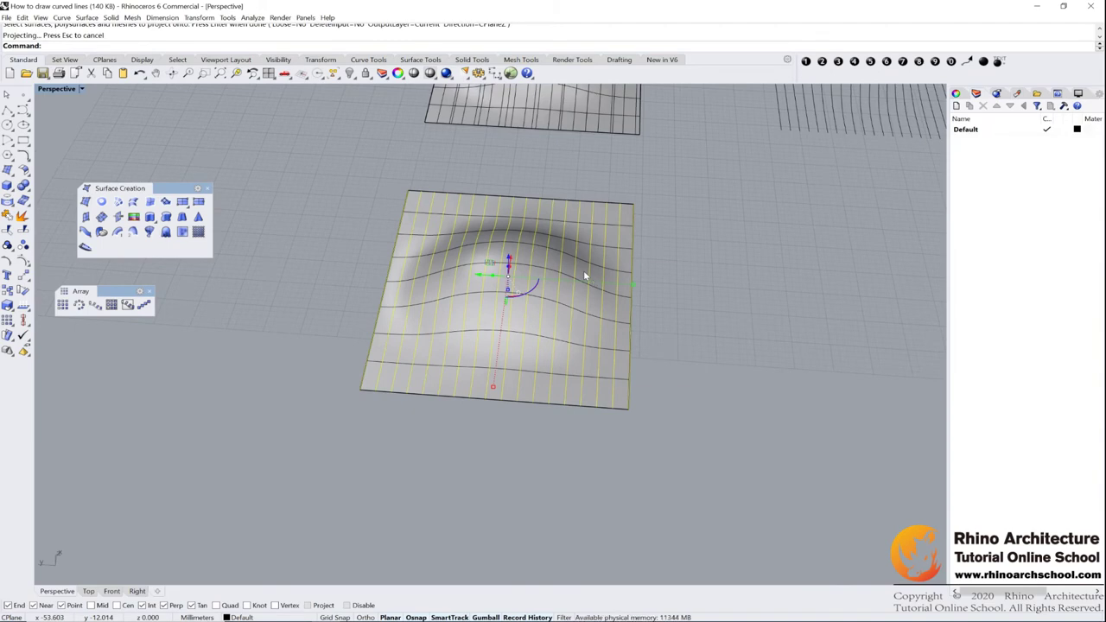
{"action": "right_click", "coordinate": [583, 271]}
{"action": "scroll", "coordinate": [607, 264], "scroll_direction": "up", "scroll_amount": 4}
{"action": "left_click", "coordinate": [608, 266]}
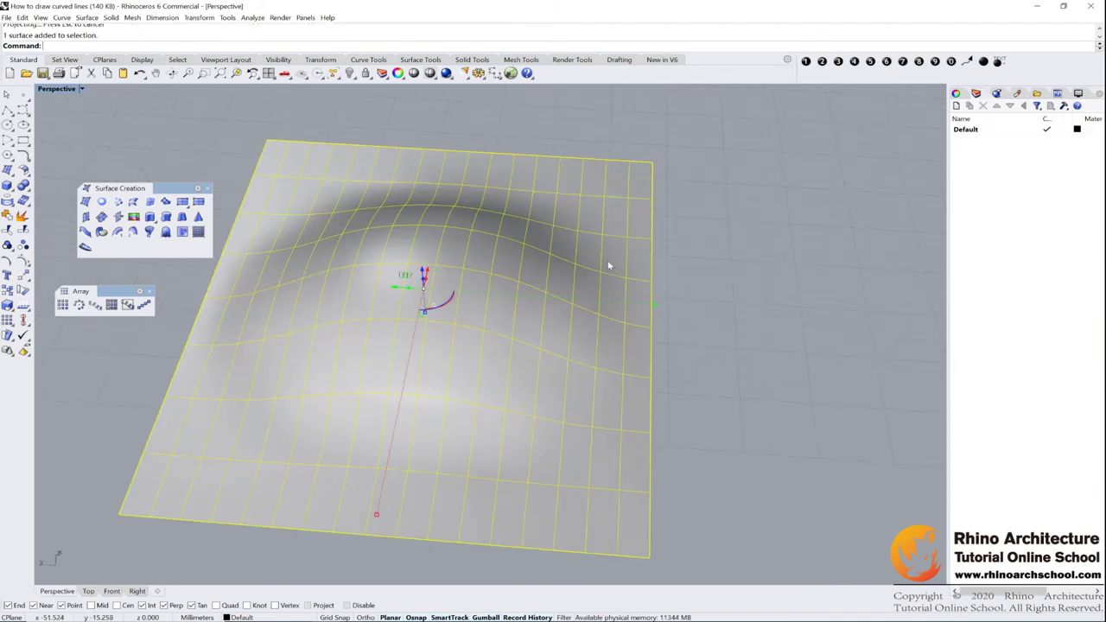
{"action": "scroll", "coordinate": [608, 265], "scroll_direction": "down", "scroll_amount": 3}
{"action": "left_click_drag", "start_coordinate": [498, 271], "coordinate": [256, 248]}
{"action": "right_click_drag", "start_coordinate": [256, 248], "coordinate": [452, 396]}
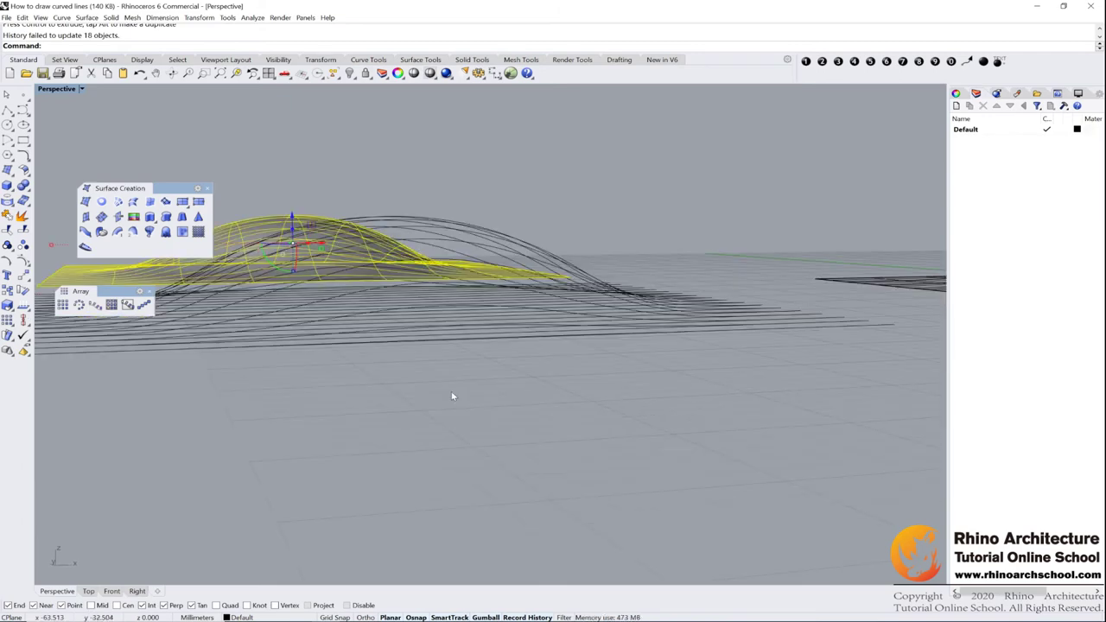
Undo the surface's gumball move with Ctrl+Z and reselect the dome surface
{"action": "left_click", "coordinate": [452, 396]}
{"action": "left_click_drag", "start_coordinate": [418, 354], "coordinate": [414, 388]}
{"action": "scroll", "coordinate": [432, 345], "scroll_direction": "up", "scroll_amount": 5}
{"action": "right_click_drag", "start_coordinate": [486, 383], "coordinate": [541, 391]}
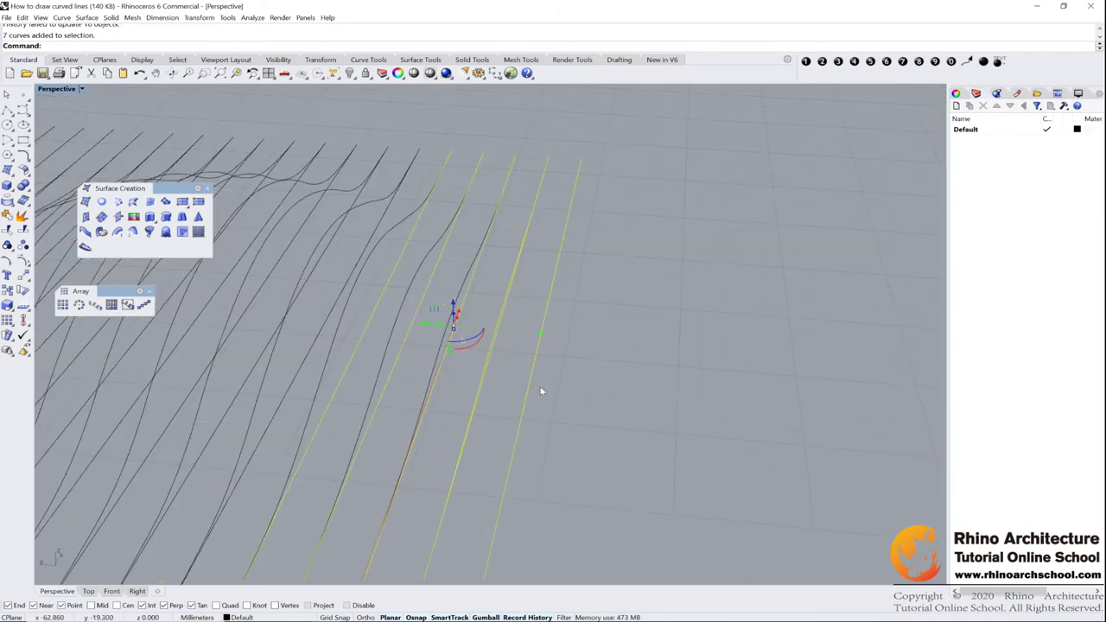
{"action": "scroll", "coordinate": [541, 391], "scroll_direction": "down", "scroll_amount": 8}
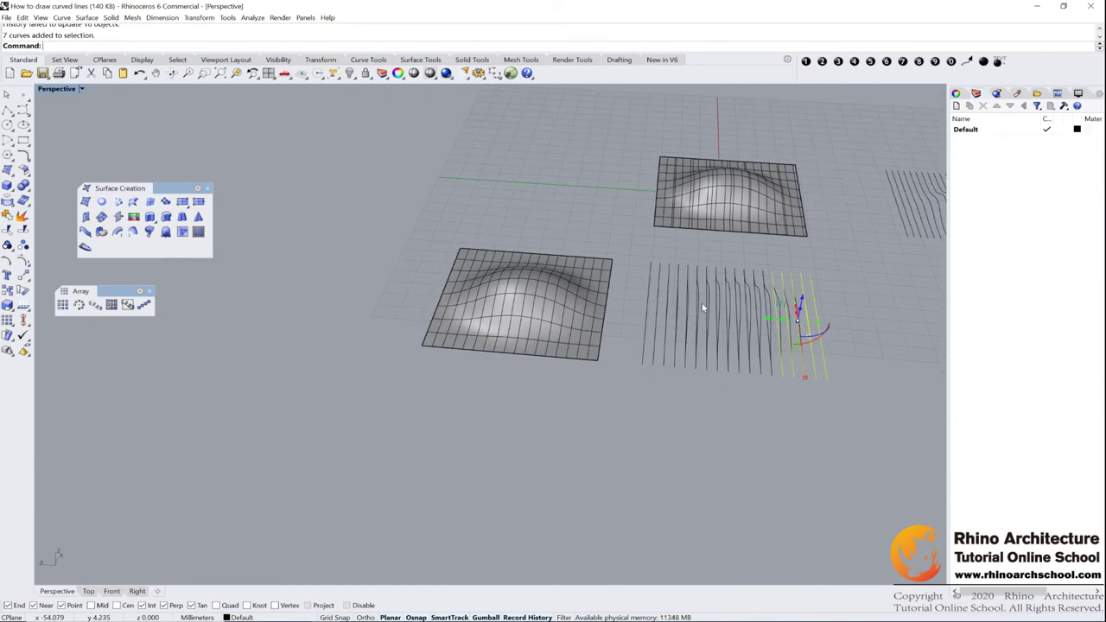
{"action": "key", "text": "ctrl+z"}
{"action": "right_click_drag", "start_coordinate": [768, 256], "coordinate": [689, 257]}
{"action": "left_click", "coordinate": [689, 256]}
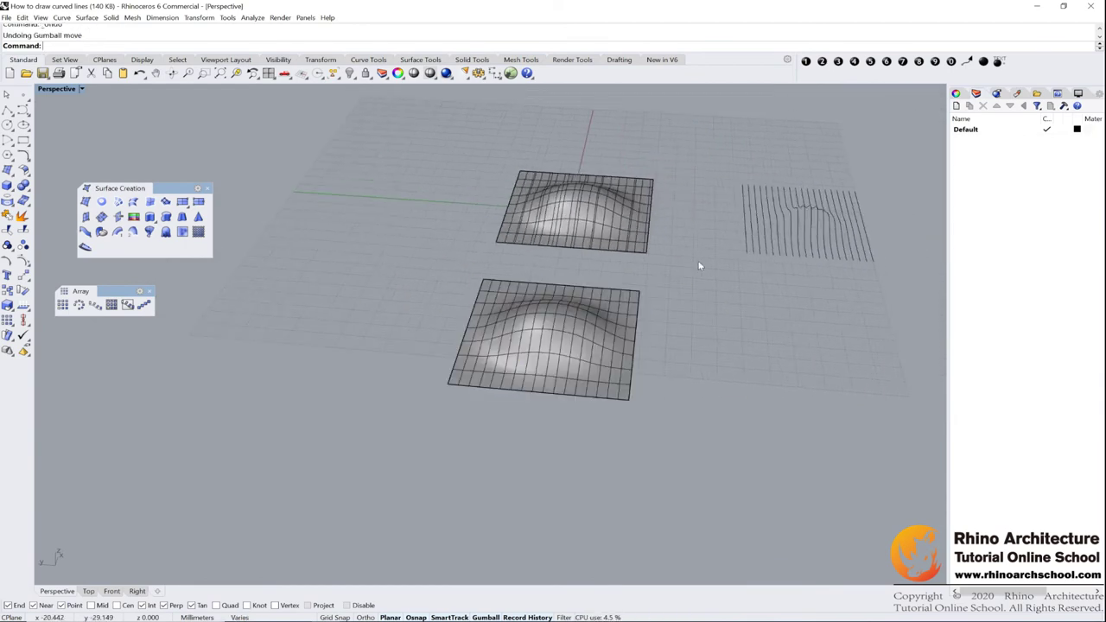
{"action": "left_click", "coordinate": [658, 312]}
{"action": "scroll", "coordinate": [657, 312], "scroll_direction": "up", "scroll_amount": 3}
Undo the projection and reselect all 18 straight lines, keeping the dome surface visible
{"action": "key", "text": "ctrl+z"}
{"action": "key", "text": "ctrl+z"}
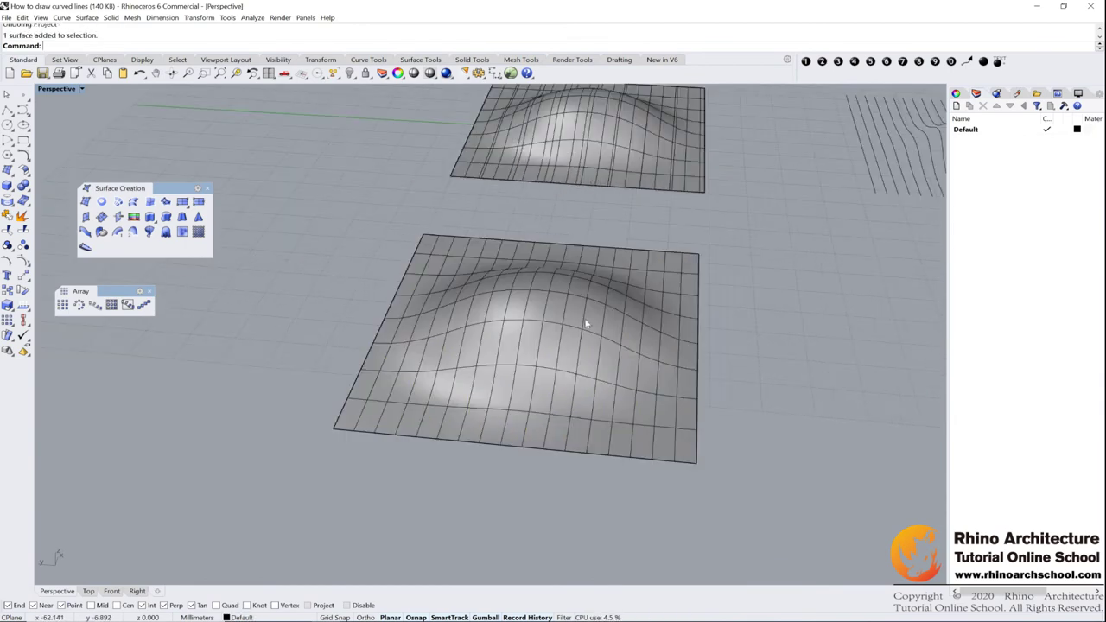
{"action": "left_click", "coordinate": [350, 73]}
{"action": "scroll", "coordinate": [712, 341], "scroll_direction": "down", "scroll_amount": 5}
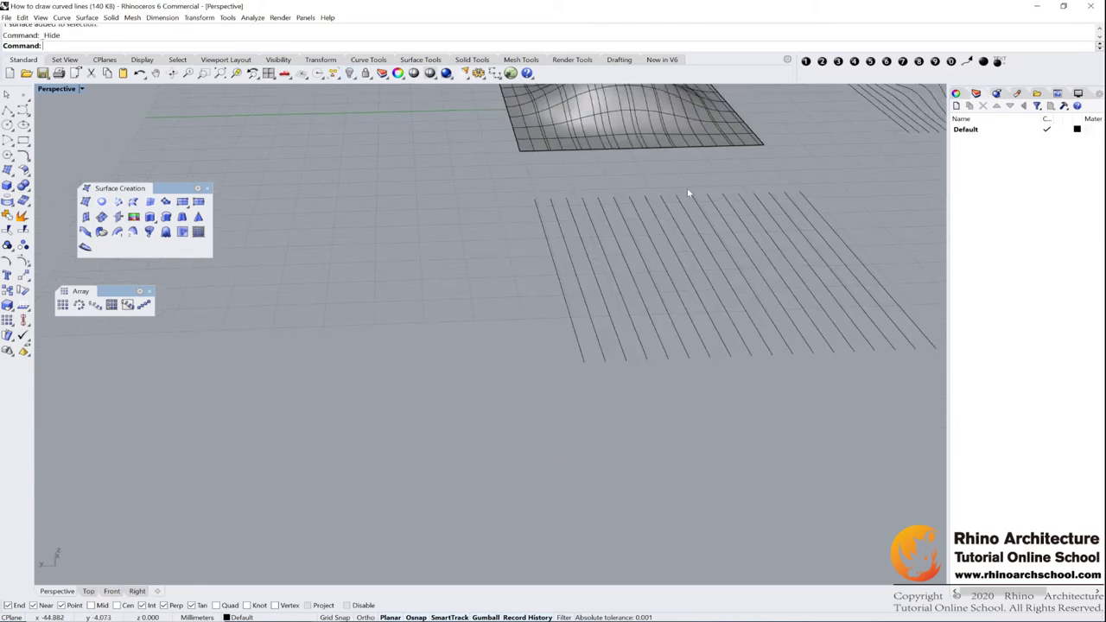
{"action": "left_click_drag", "start_coordinate": [715, 331], "coordinate": [816, 373]}
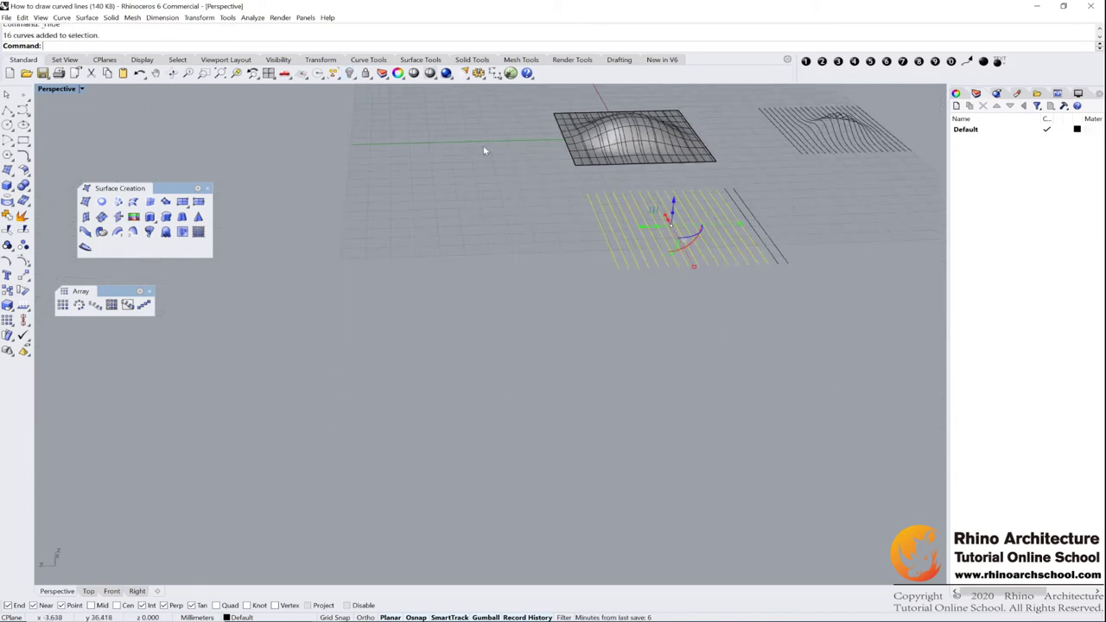
{"action": "left_click_drag", "start_coordinate": [477, 157], "coordinate": [901, 376]}
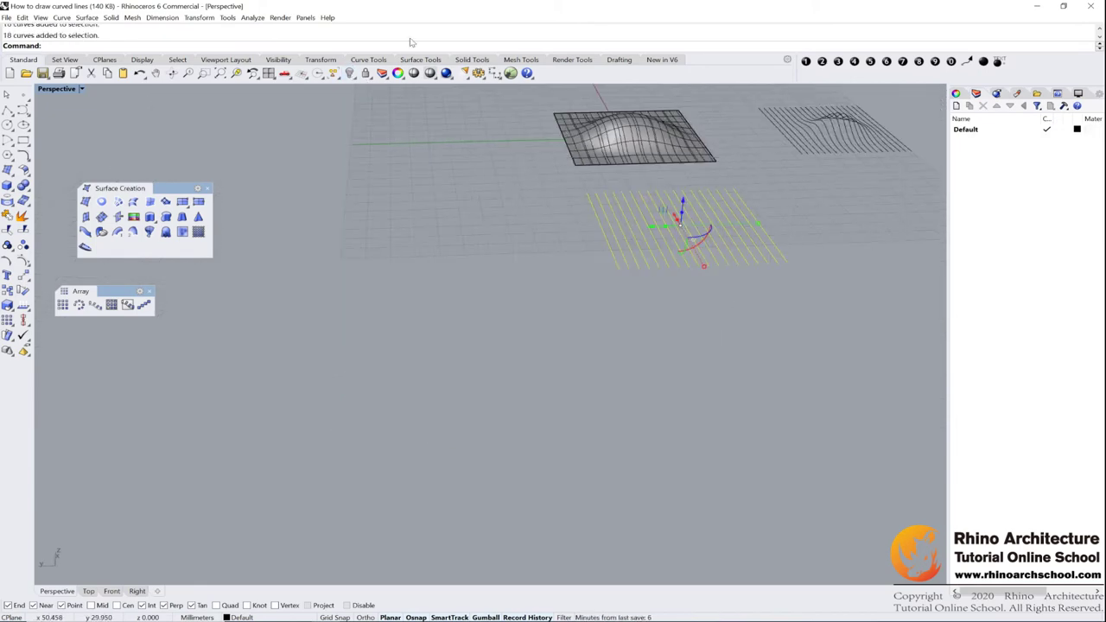
{"action": "right_click", "coordinate": [350, 73]}
{"action": "scroll", "coordinate": [657, 259], "scroll_direction": "up", "scroll_amount": 5}
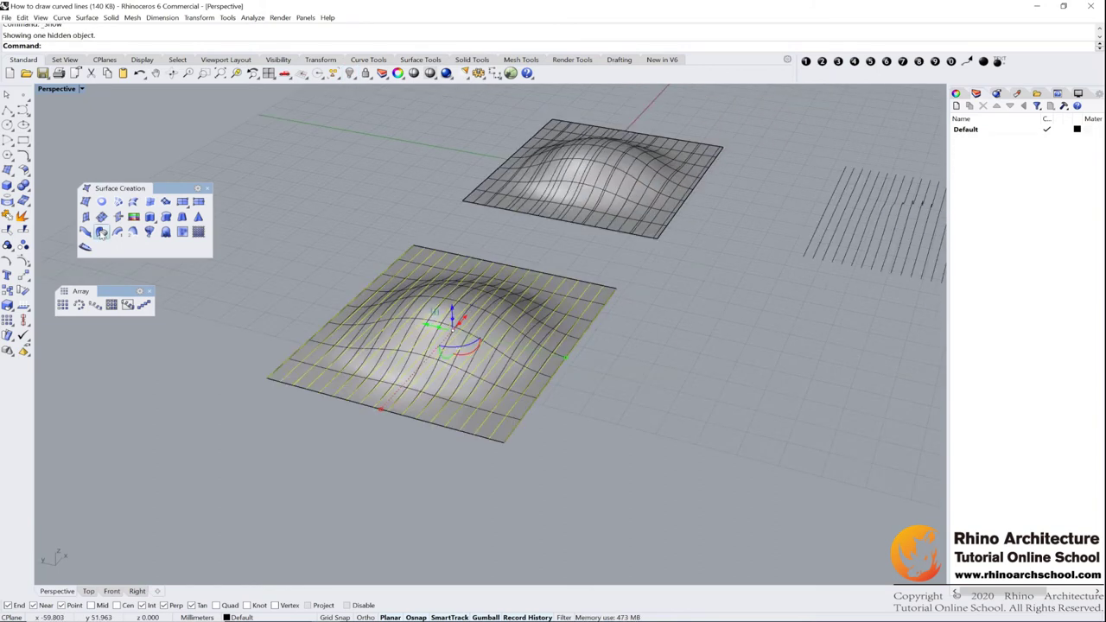
Project the lines onto the lower dome with DeleteInput=Yes
{"action": "left_click", "coordinate": [23, 201]}
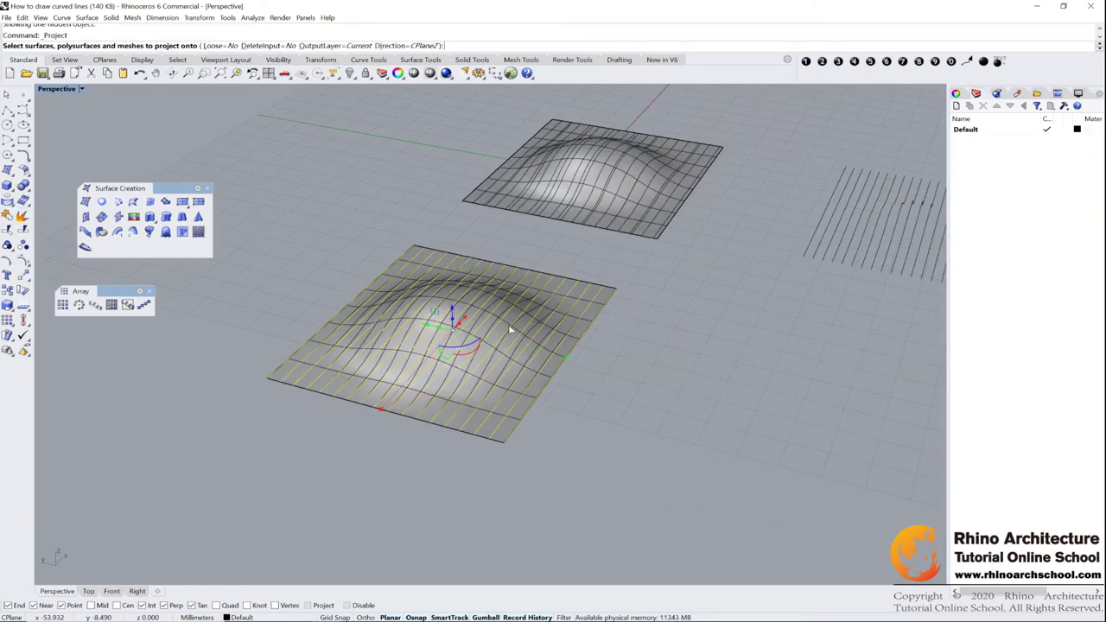
{"action": "left_click", "coordinate": [484, 319]}
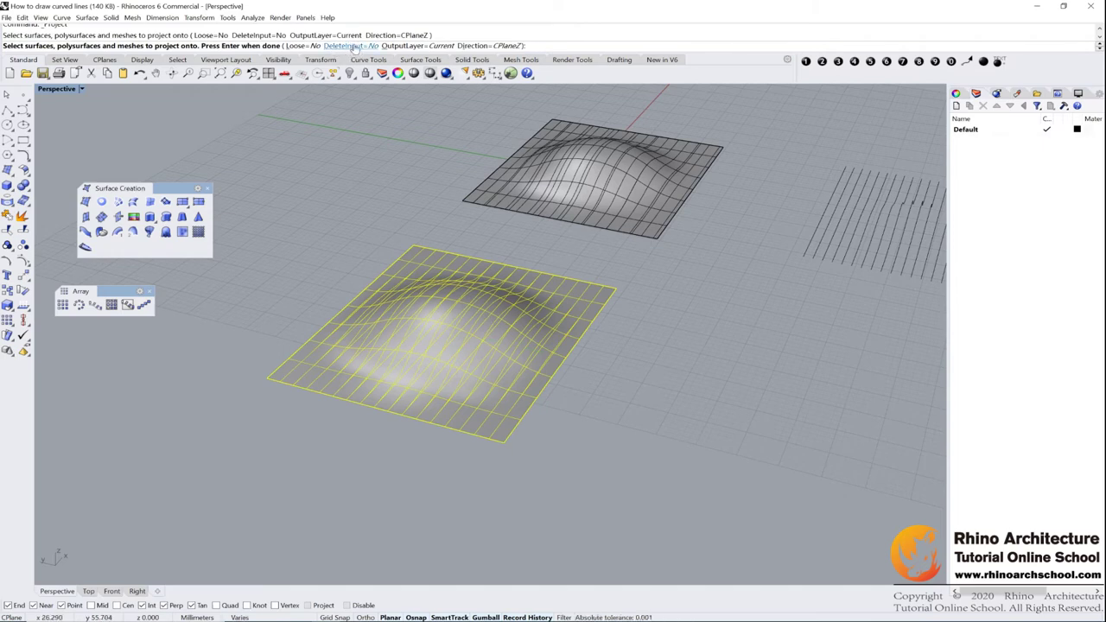
{"action": "left_click", "coordinate": [350, 46]}
{"action": "key", "text": "Return"}
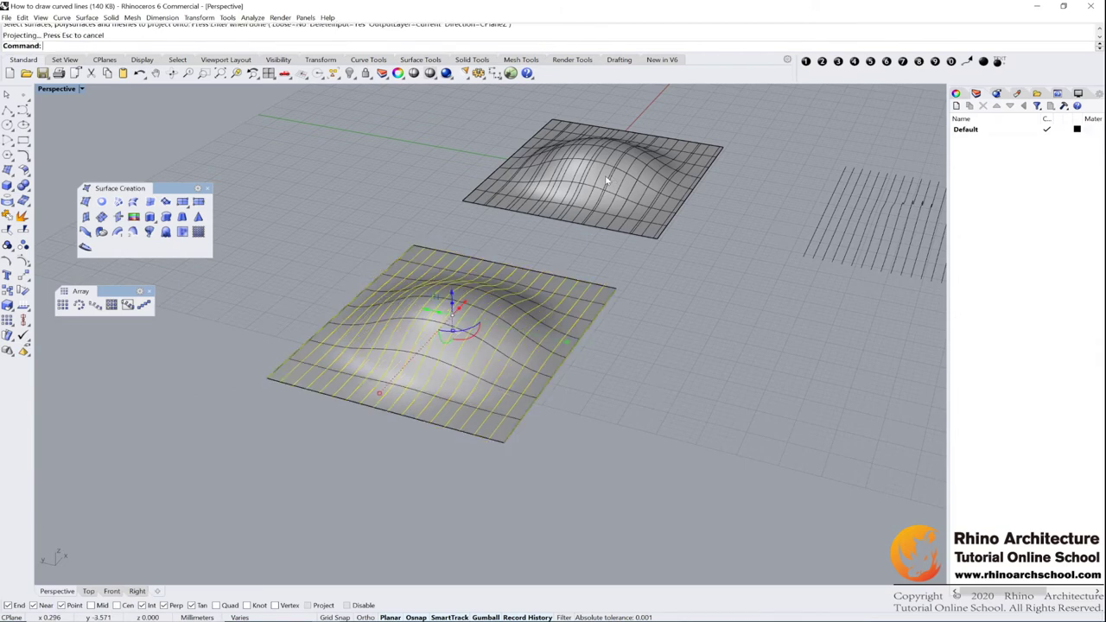
Hide the lower dome surface to leave only the wavy curves
{"action": "left_click", "coordinate": [595, 305]}
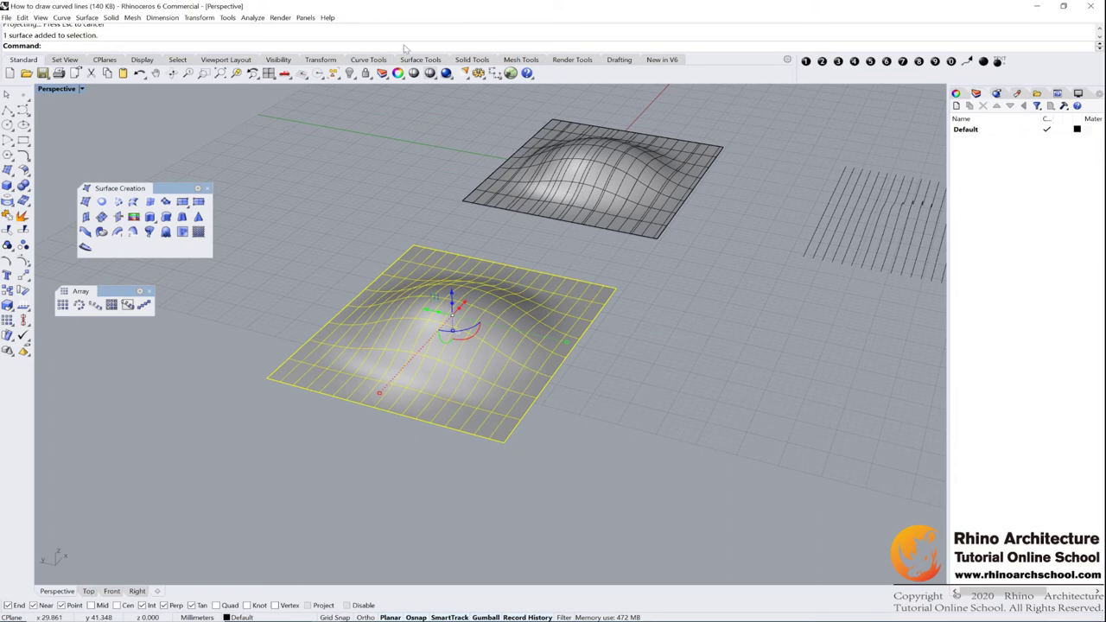
{"action": "left_click", "coordinate": [350, 72]}
{"action": "right_click_drag", "start_coordinate": [596, 276], "coordinate": [571, 328]}
{"action": "scroll", "coordinate": [515, 312], "scroll_direction": "up", "scroll_amount": 3}
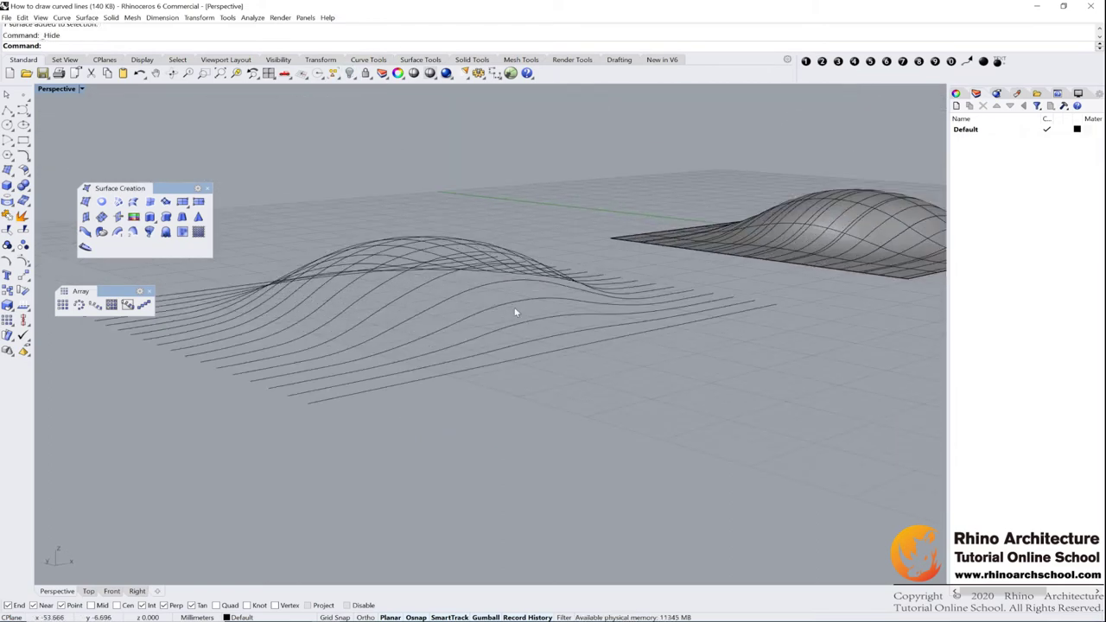
{"action": "scroll", "coordinate": [482, 290], "scroll_direction": "down", "scroll_amount": 2}
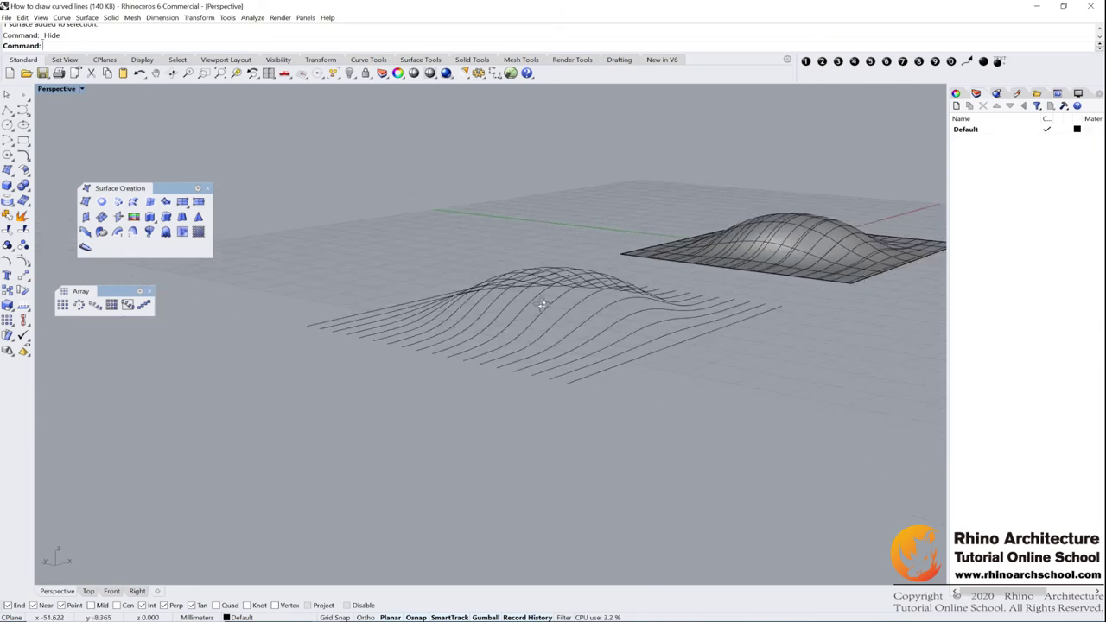
{"action": "right_click_drag", "start_coordinate": [481, 291], "coordinate": [685, 308]}
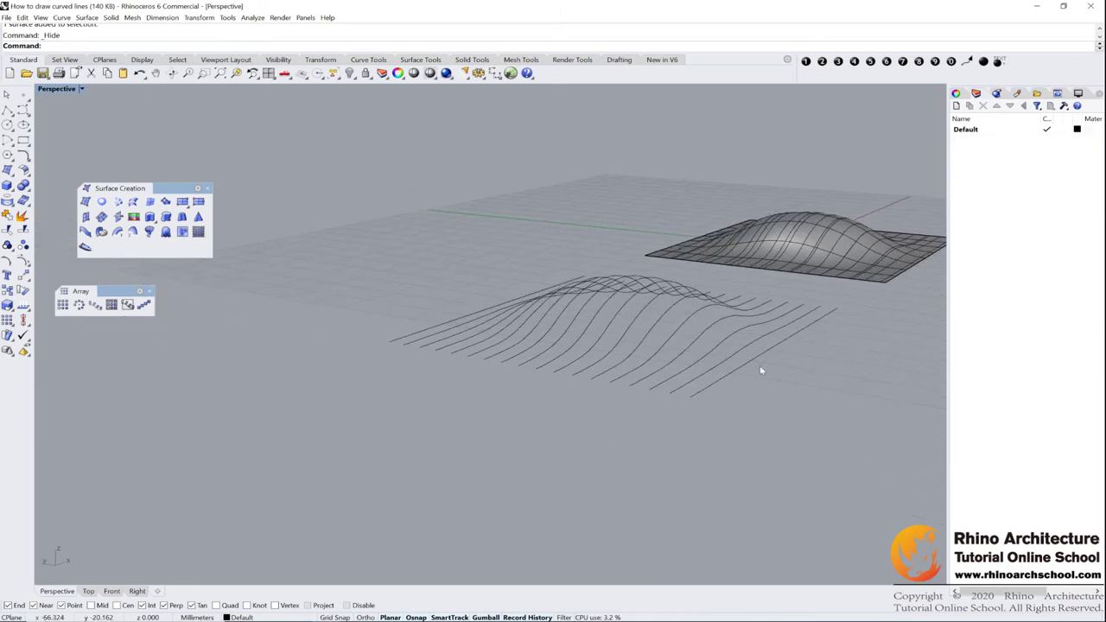
{"action": "scroll", "coordinate": [660, 371], "scroll_direction": "down", "scroll_amount": 3}
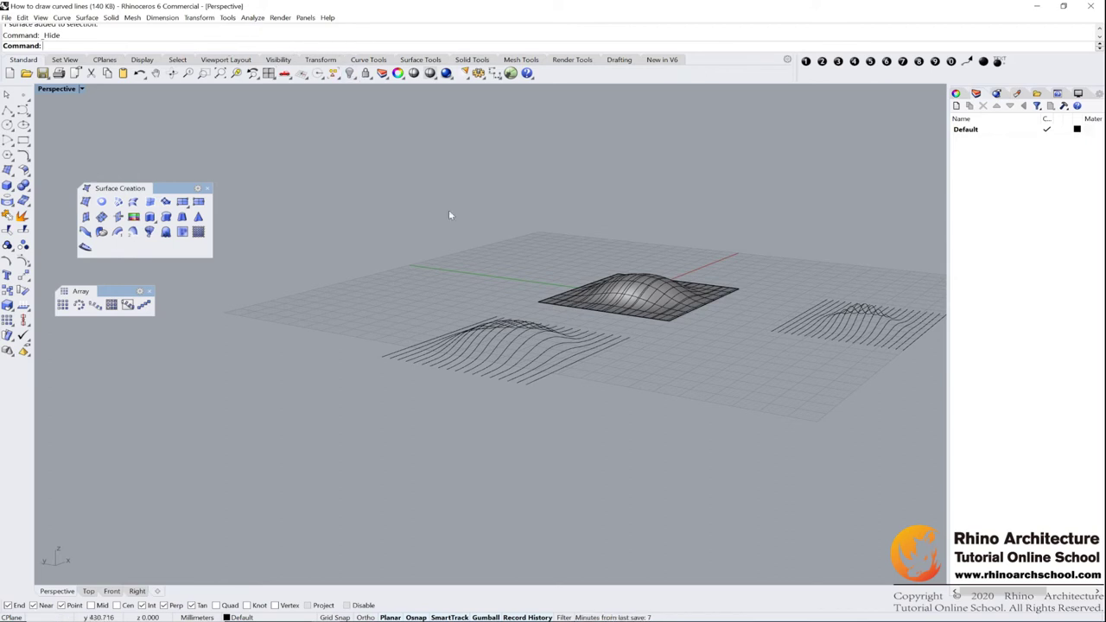
{"action": "right_click_drag", "start_coordinate": [449, 215], "coordinate": [423, 415]}
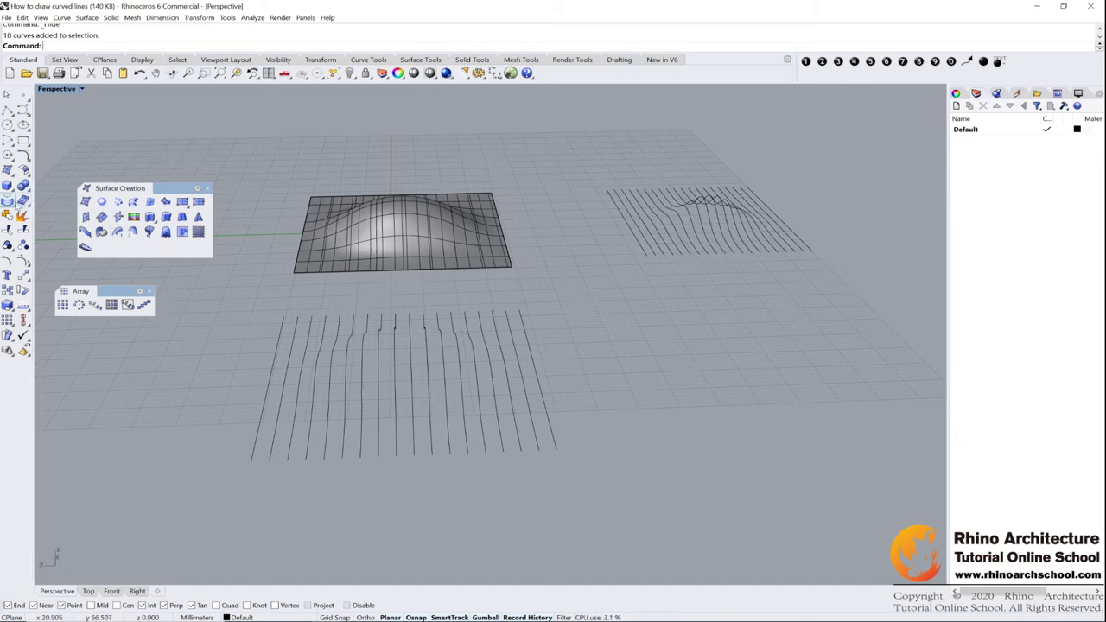
{"action": "left_click", "coordinate": [13, 210]}
Float the curve-from-object tools panel and place text dot 1 in the viewport
{"action": "left_click_drag", "start_coordinate": [73, 197], "coordinate": [199, 353]}
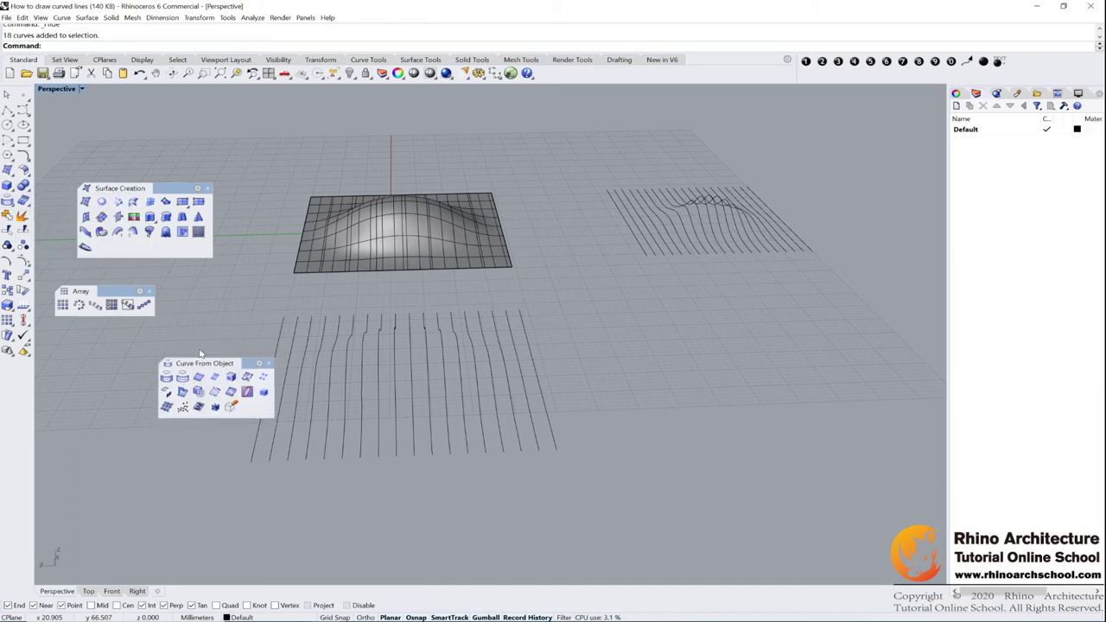
{"action": "left_click", "coordinate": [805, 61]}
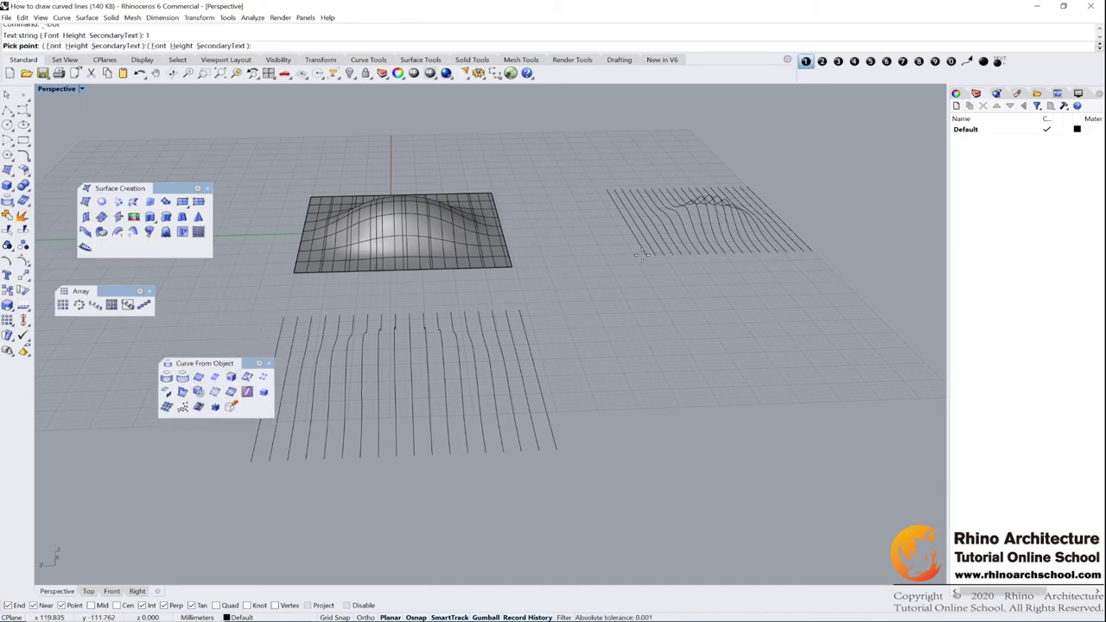
{"action": "left_click", "coordinate": [213, 426]}
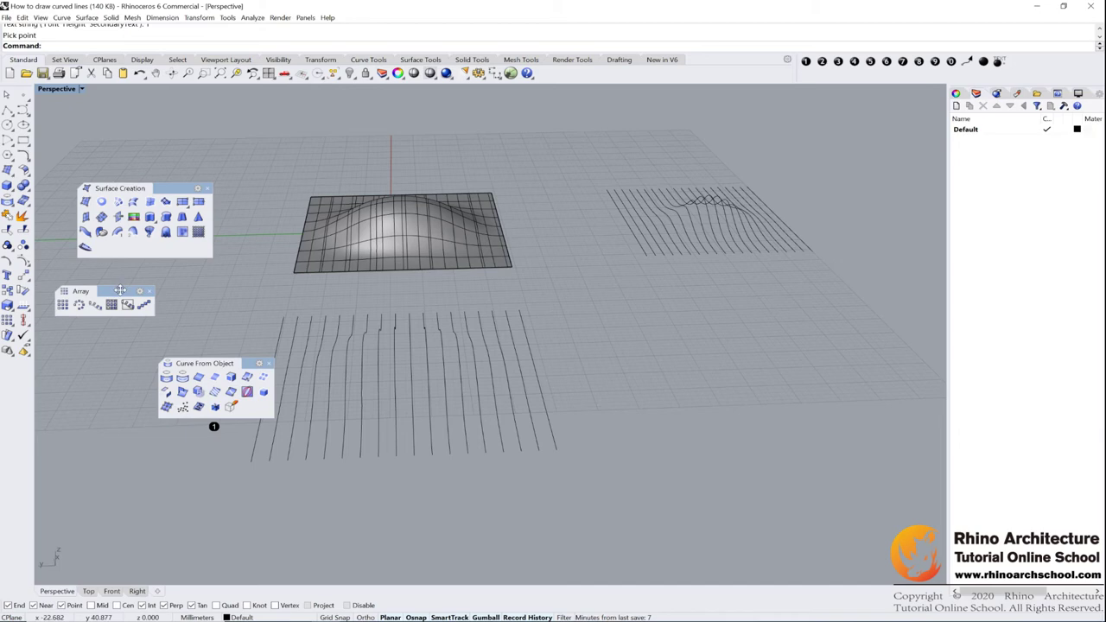
Place text dot 2 below dot 1 and dot 3 to its left
{"action": "left_click_drag", "start_coordinate": [114, 292], "coordinate": [212, 459]}
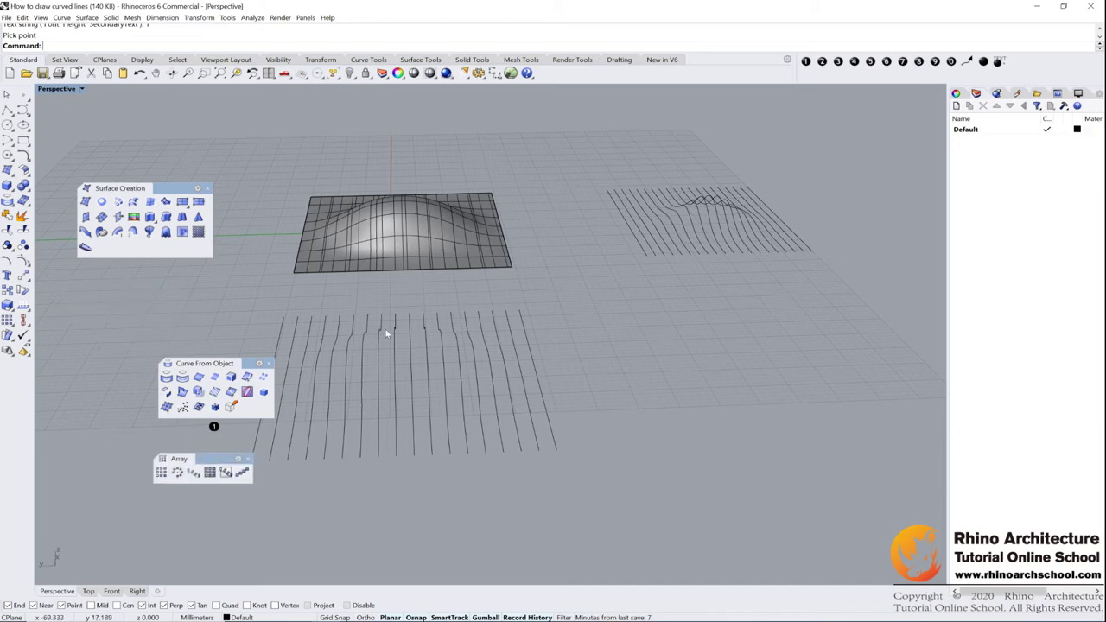
{"action": "left_click", "coordinate": [822, 62]}
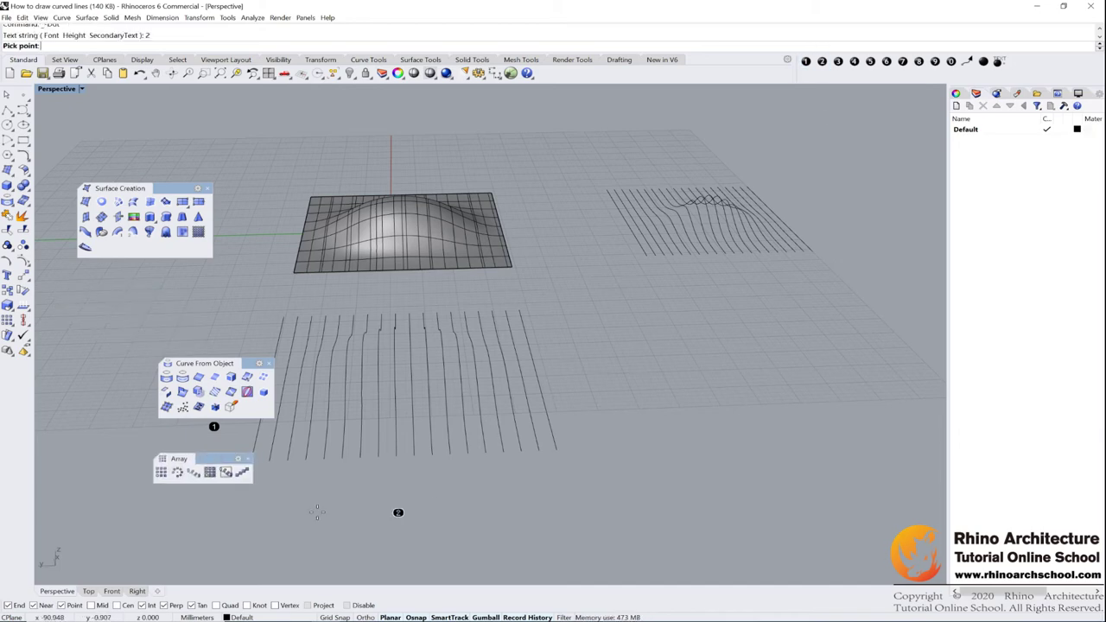
{"action": "left_click", "coordinate": [193, 494]}
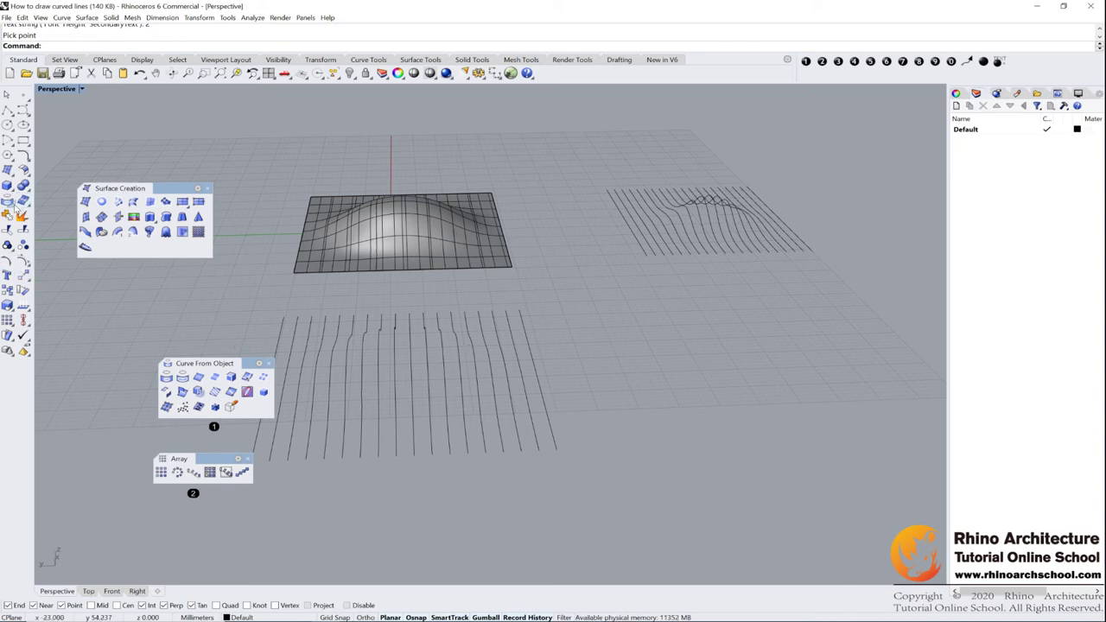
{"action": "left_click", "coordinate": [839, 62]}
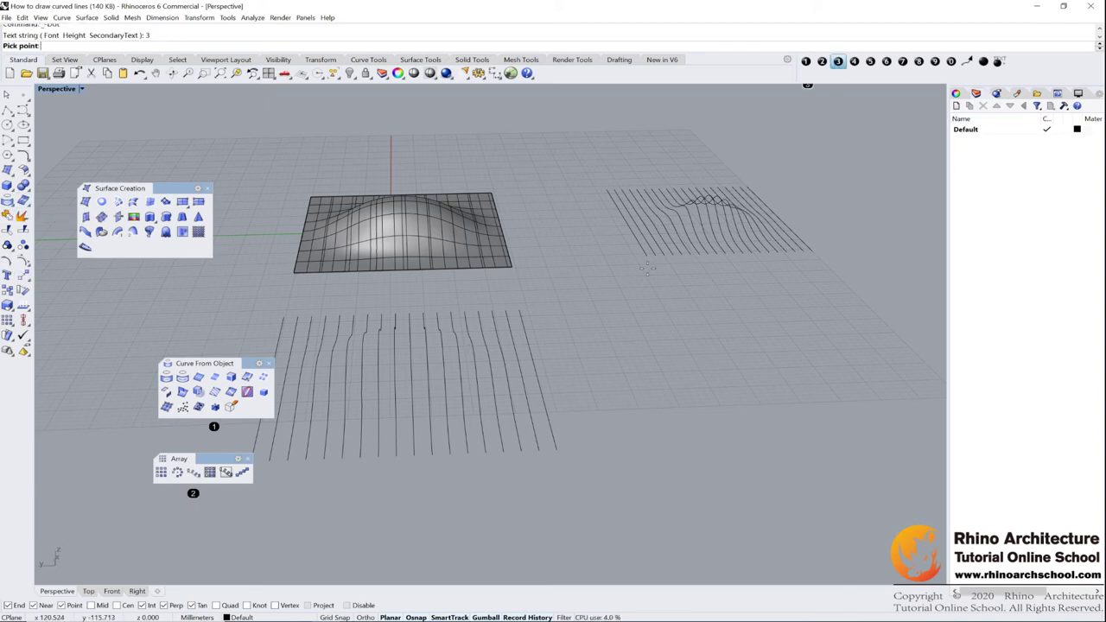
{"action": "left_click", "coordinate": [151, 380]}
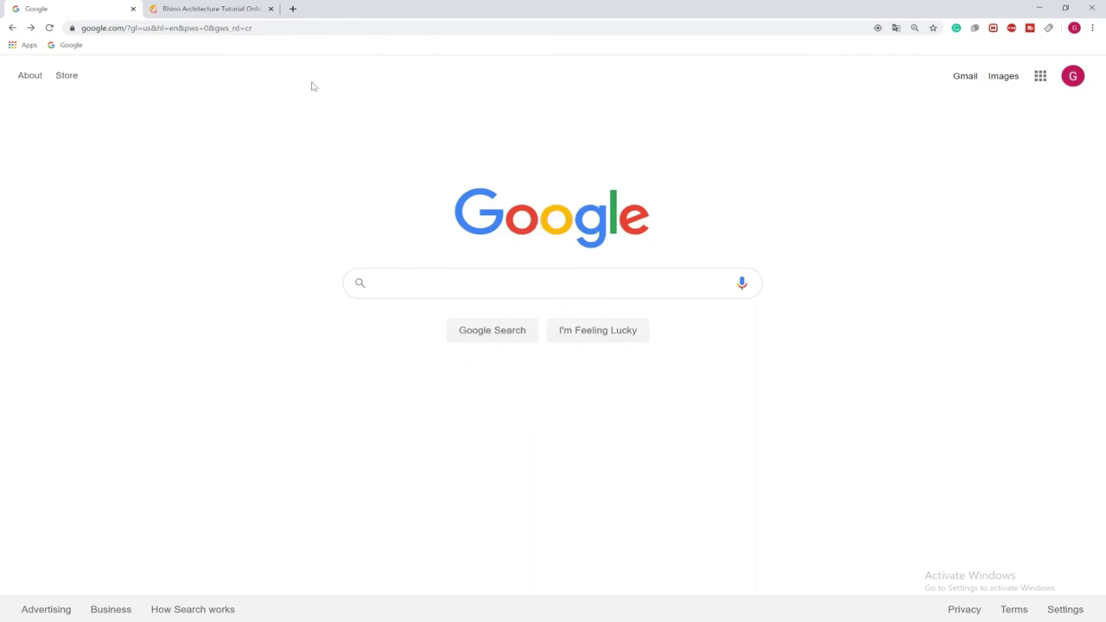
Load rhinoarchschool.com in Chrome
{"action": "left_click", "coordinate": [272, 27]}
{"action": "type", "text": "r"}
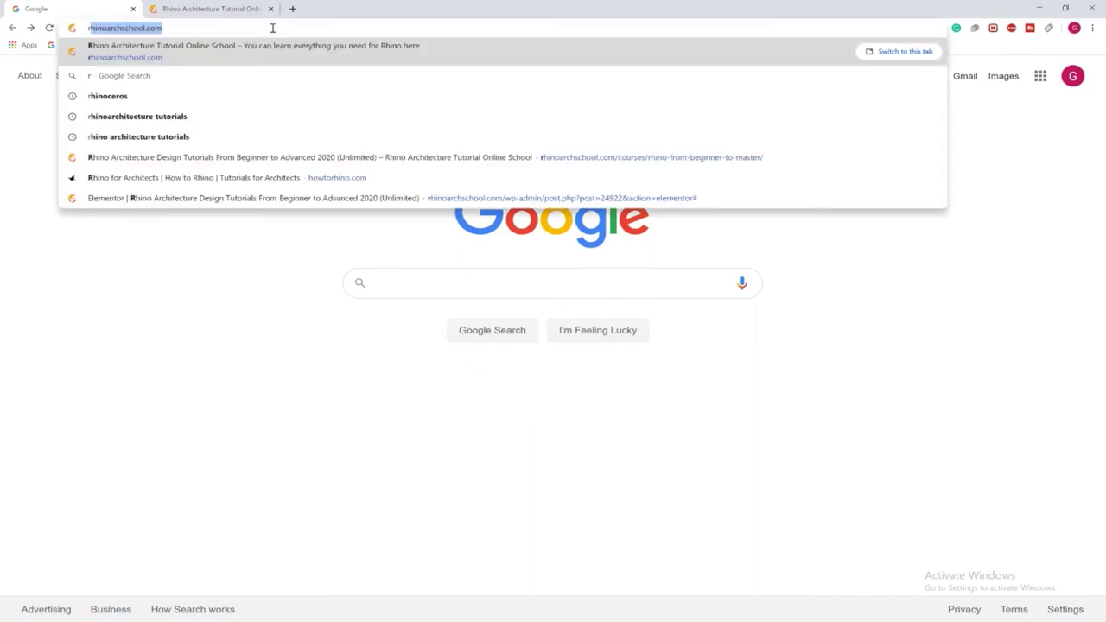
{"action": "type", "text": "hinoar"}
{"action": "key", "text": "Return"}
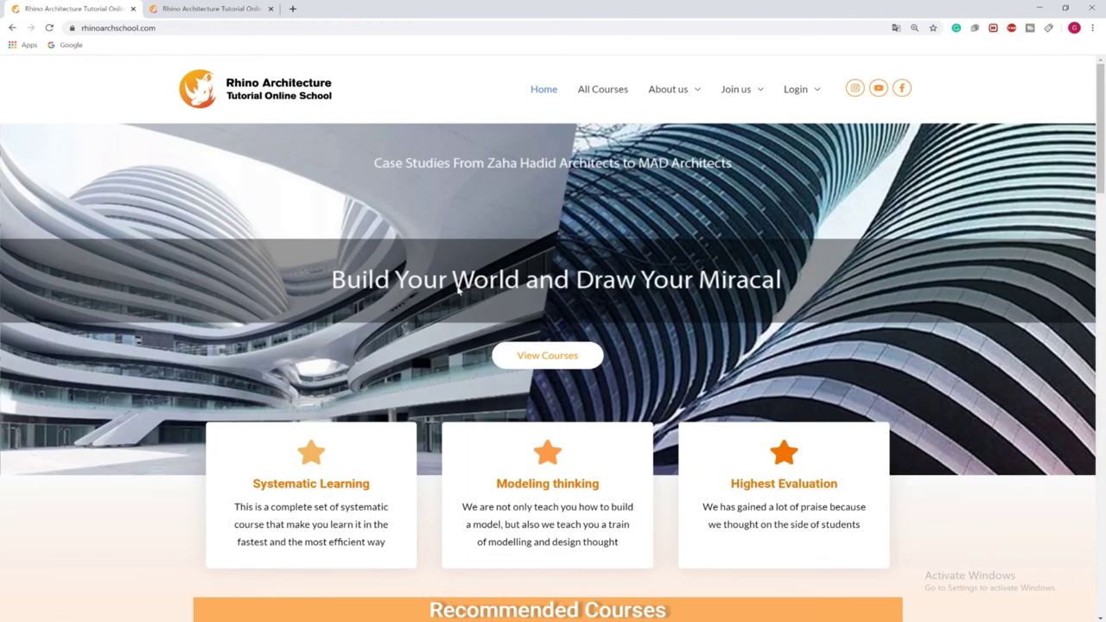
Open the Beginner to Advanced 2020 (Unlimited) course from Recommended Courses
{"action": "scroll", "coordinate": [458, 291], "scroll_direction": "down", "scroll_amount": 3}
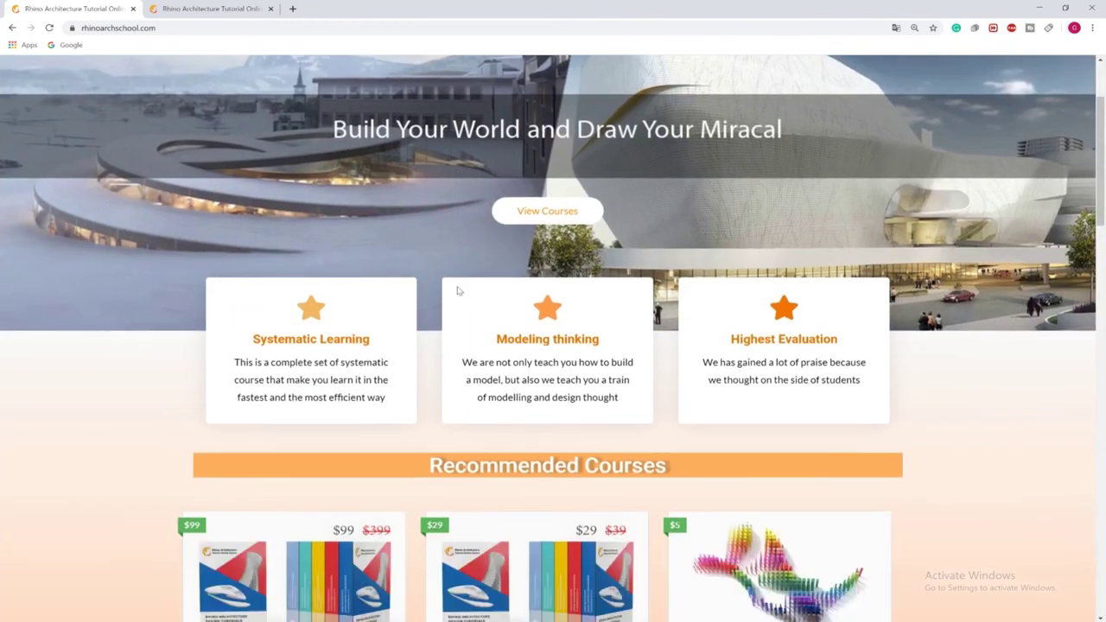
{"action": "scroll", "coordinate": [458, 291], "scroll_direction": "down", "scroll_amount": 2}
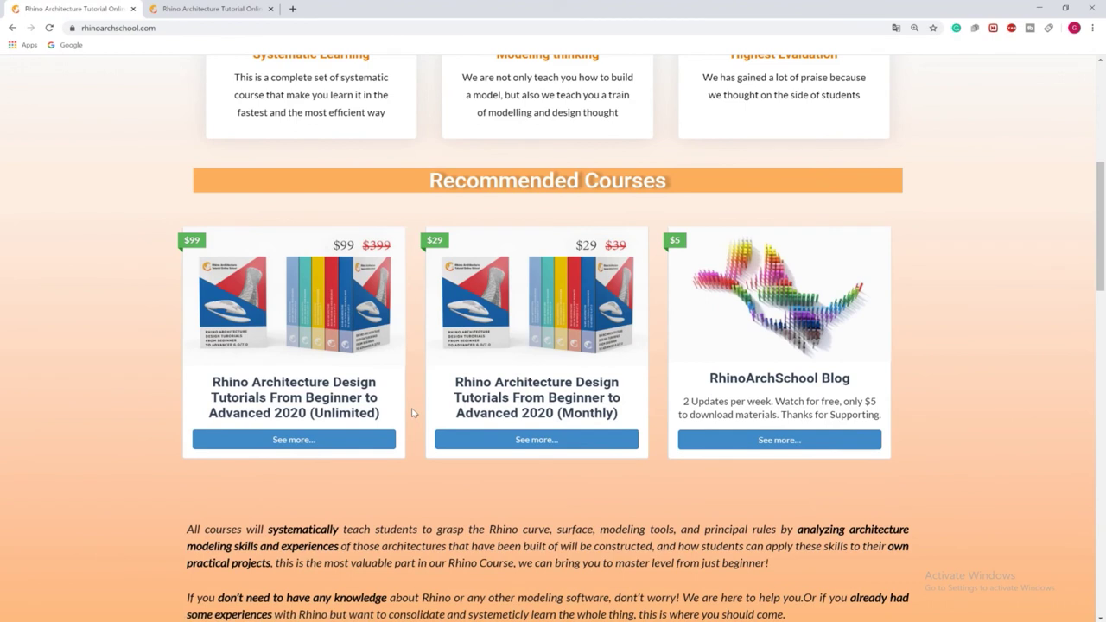
{"action": "left_click_drag", "start_coordinate": [378, 412], "coordinate": [334, 413]}
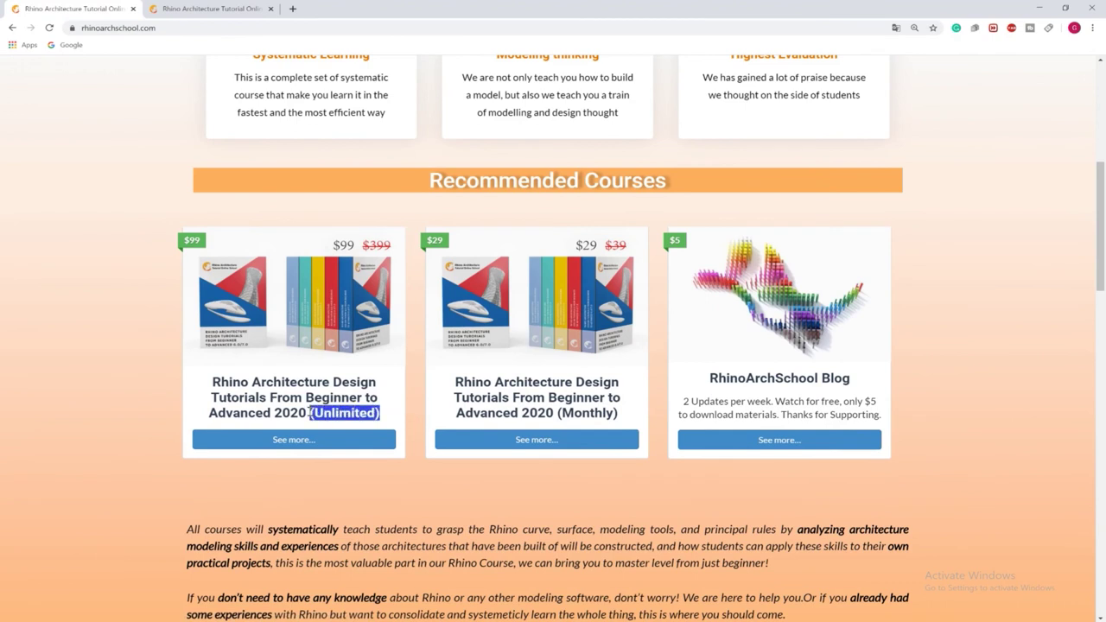
{"action": "left_click", "coordinate": [334, 413]}
{"action": "left_click_drag", "start_coordinate": [630, 416], "coordinate": [562, 413]}
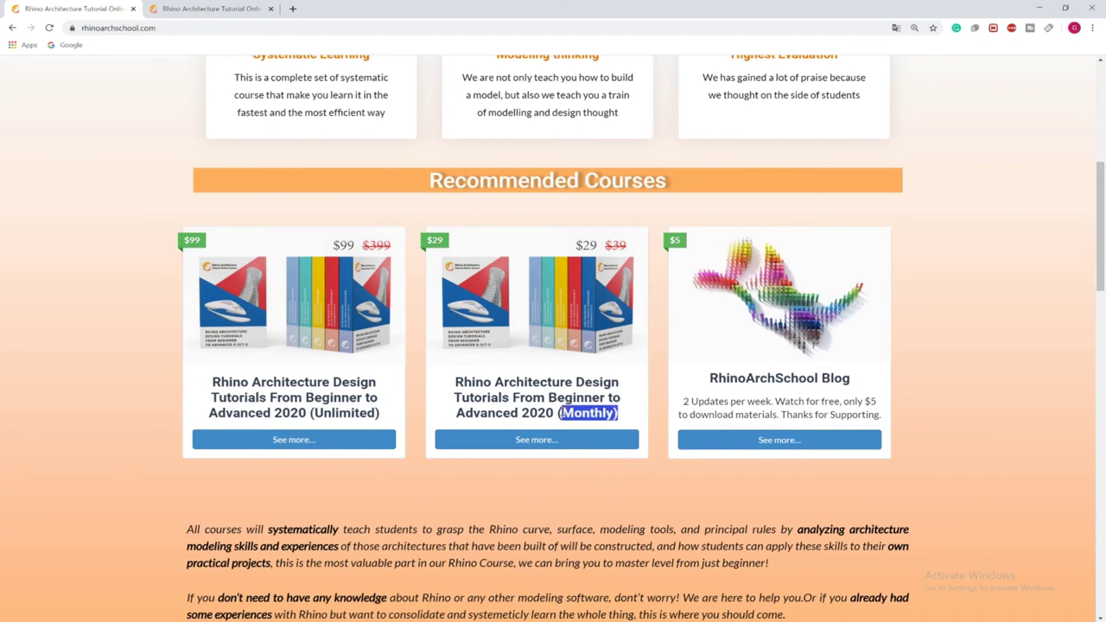
{"action": "left_click", "coordinate": [571, 413]}
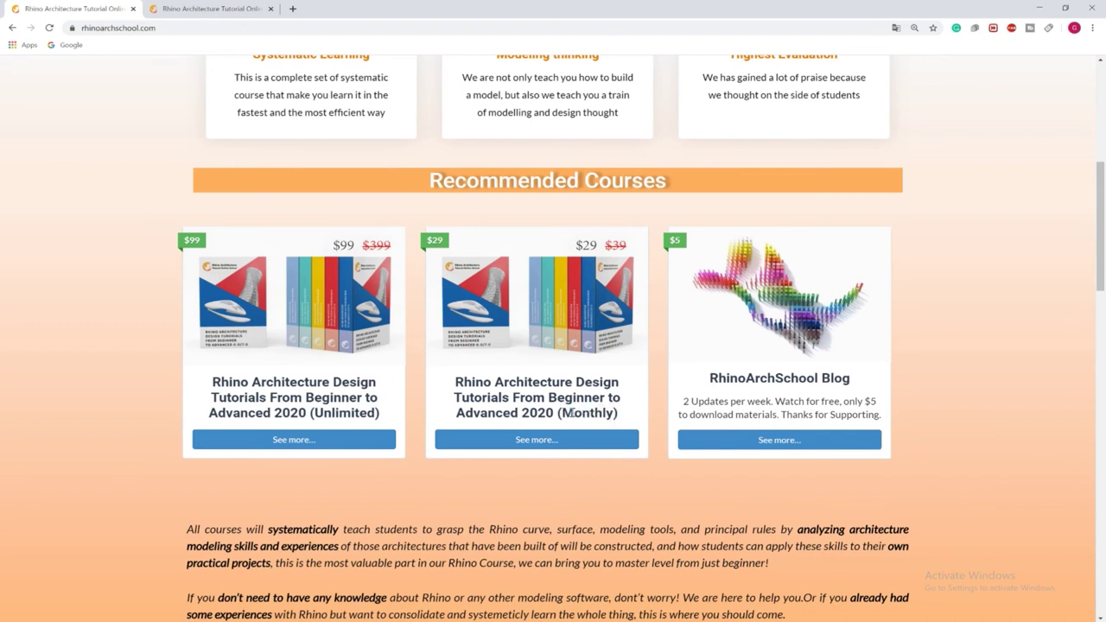
{"action": "left_click", "coordinate": [321, 440]}
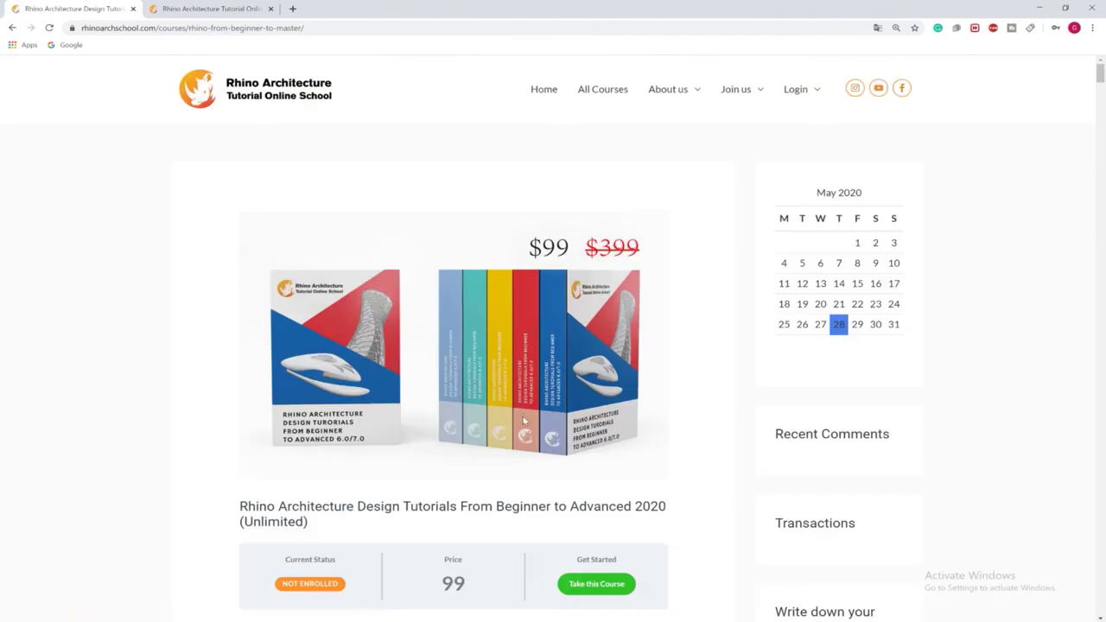
View the Unlimited course's Materials lesson list, then return to the Course tab
{"action": "scroll", "coordinate": [523, 420], "scroll_direction": "down", "scroll_amount": 3}
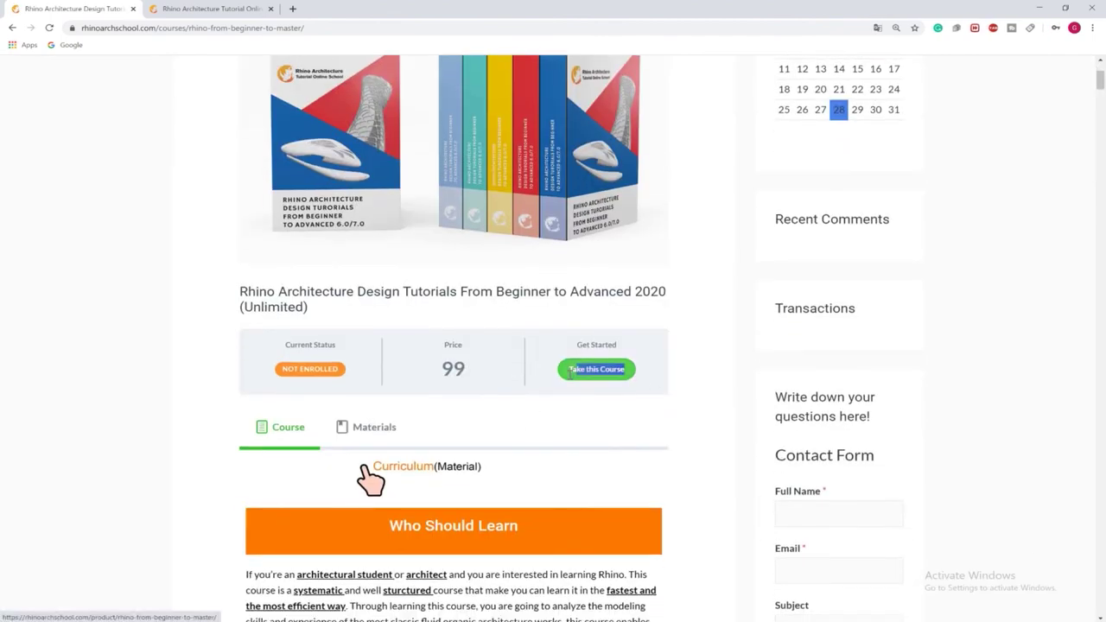
{"action": "left_click", "coordinate": [380, 430]}
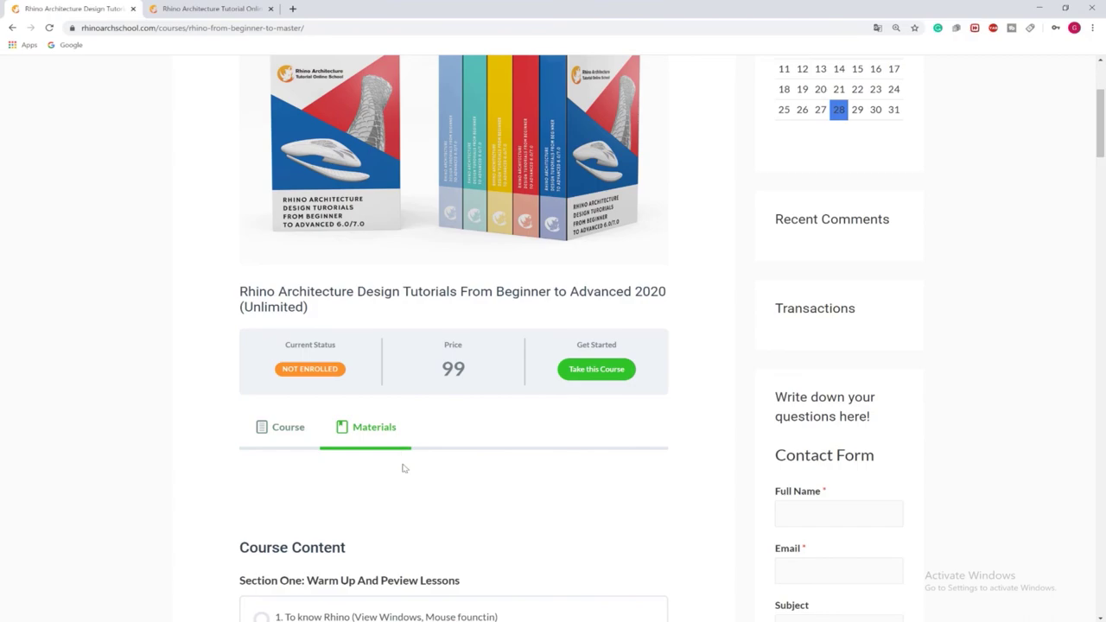
{"action": "scroll", "coordinate": [403, 467], "scroll_direction": "down", "scroll_amount": 6}
{"action": "scroll", "coordinate": [402, 467], "scroll_direction": "up", "scroll_amount": 5}
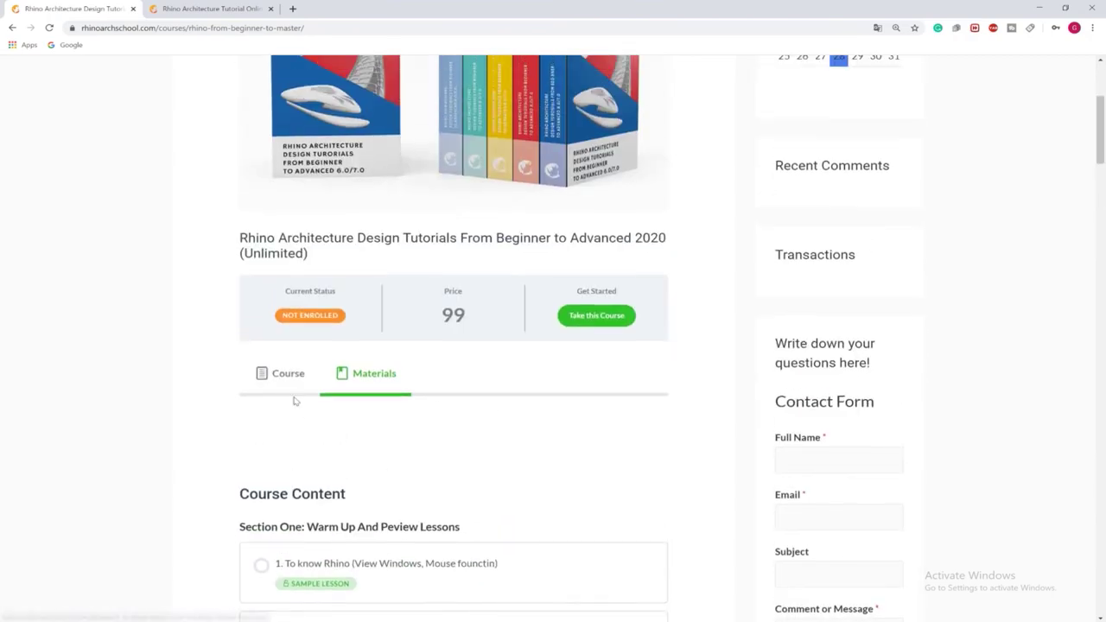
{"action": "left_click", "coordinate": [288, 380]}
Scroll down through the Unlimited course introduction
{"action": "scroll", "coordinate": [287, 385], "scroll_direction": "down", "scroll_amount": 7}
{"action": "scroll", "coordinate": [287, 384], "scroll_direction": "down", "scroll_amount": 20}
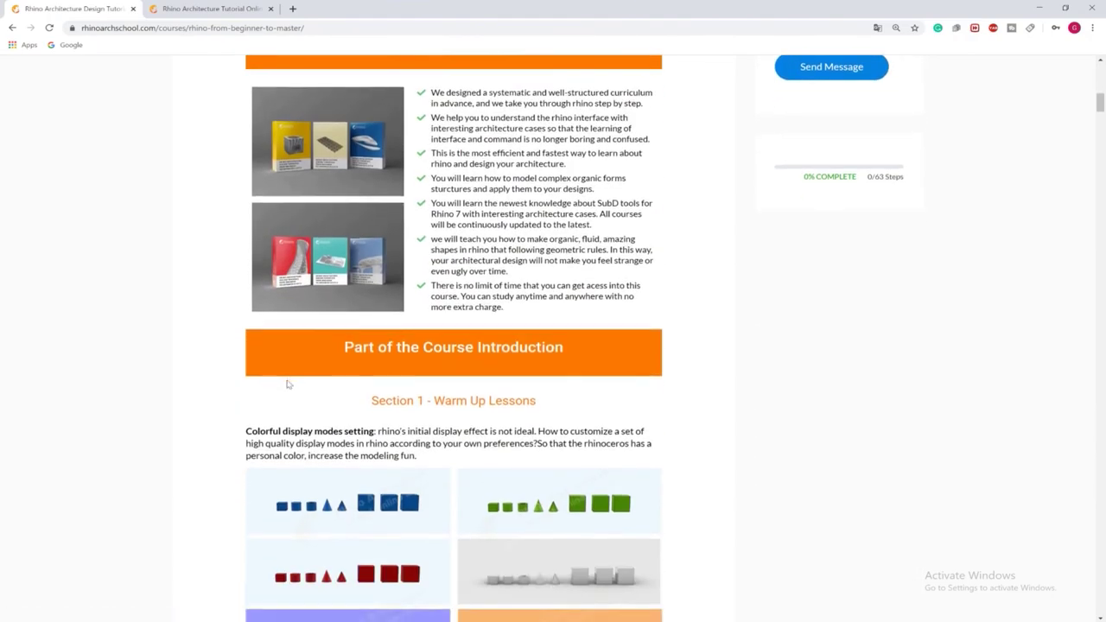
{"action": "scroll", "coordinate": [288, 384], "scroll_direction": "down", "scroll_amount": 20}
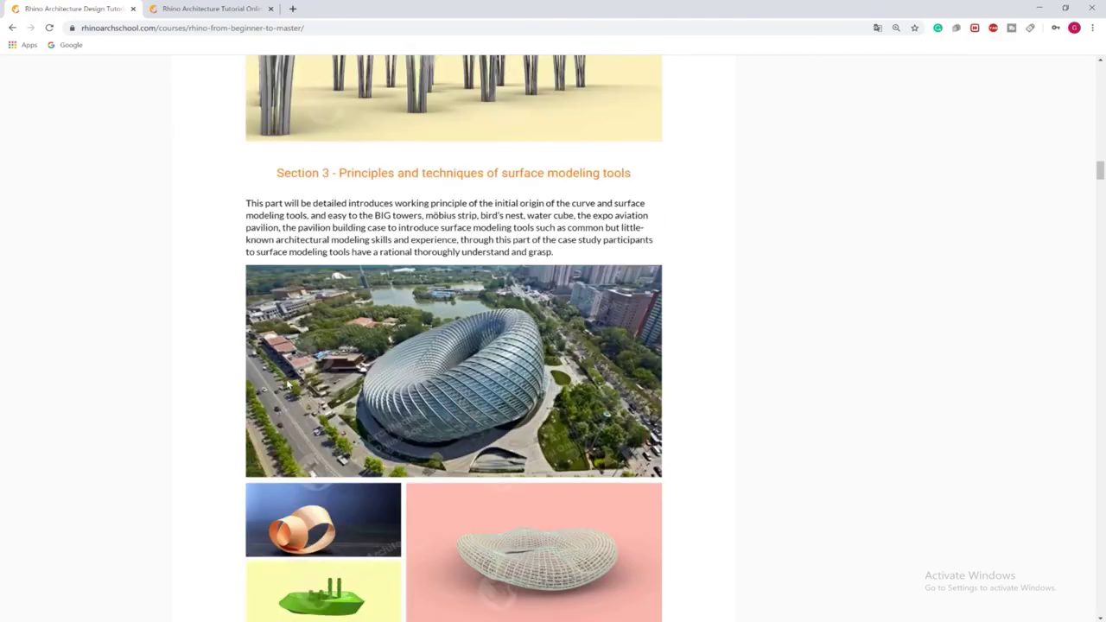
{"action": "scroll", "coordinate": [288, 383], "scroll_direction": "down", "scroll_amount": 20}
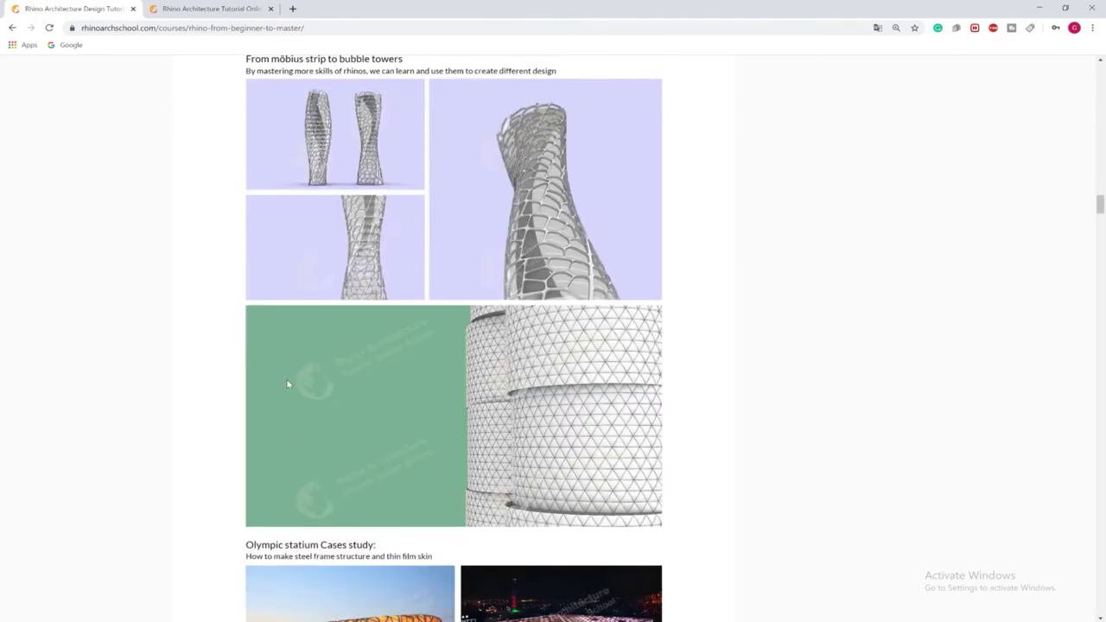
{"action": "scroll", "coordinate": [287, 384], "scroll_direction": "down", "scroll_amount": 20}
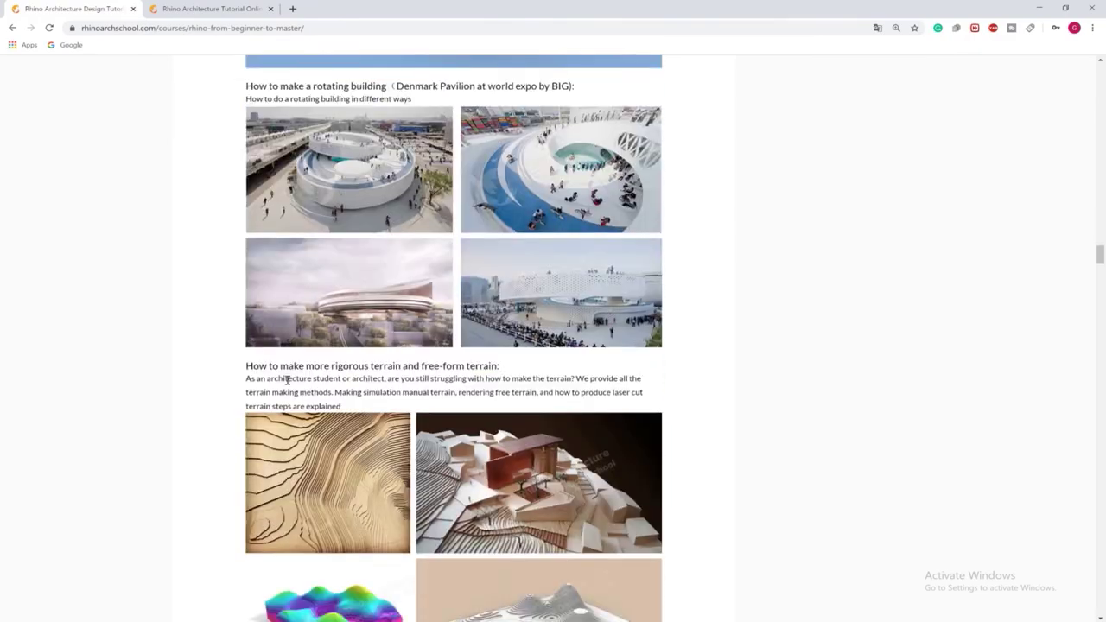
{"action": "scroll", "coordinate": [345, 342], "scroll_direction": "down", "scroll_amount": 20}
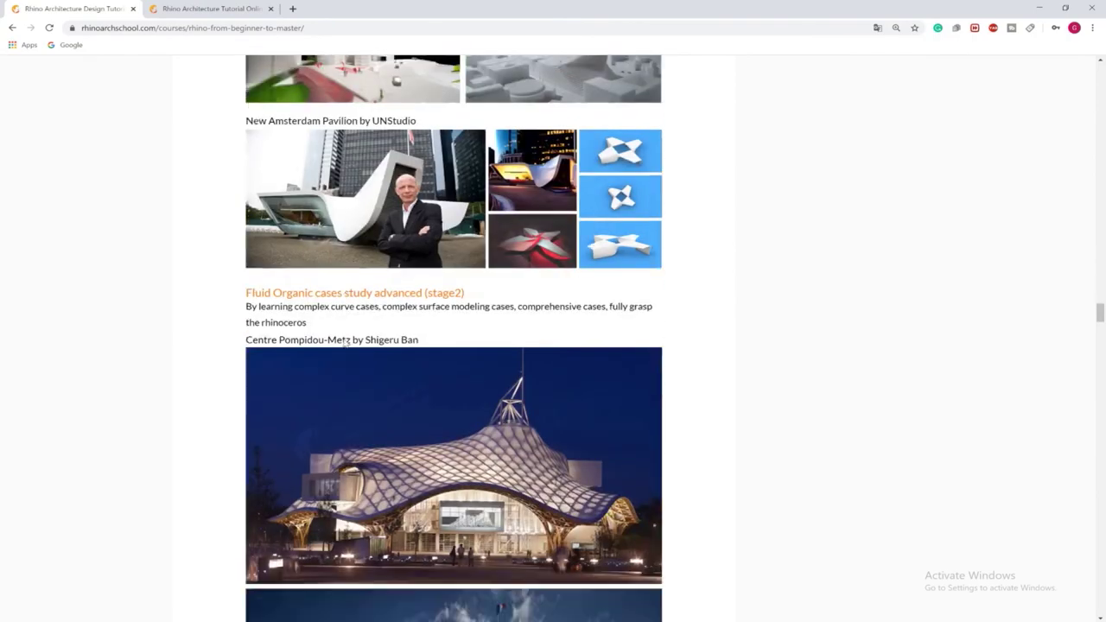
{"action": "scroll", "coordinate": [344, 343], "scroll_direction": "down", "scroll_amount": 20}
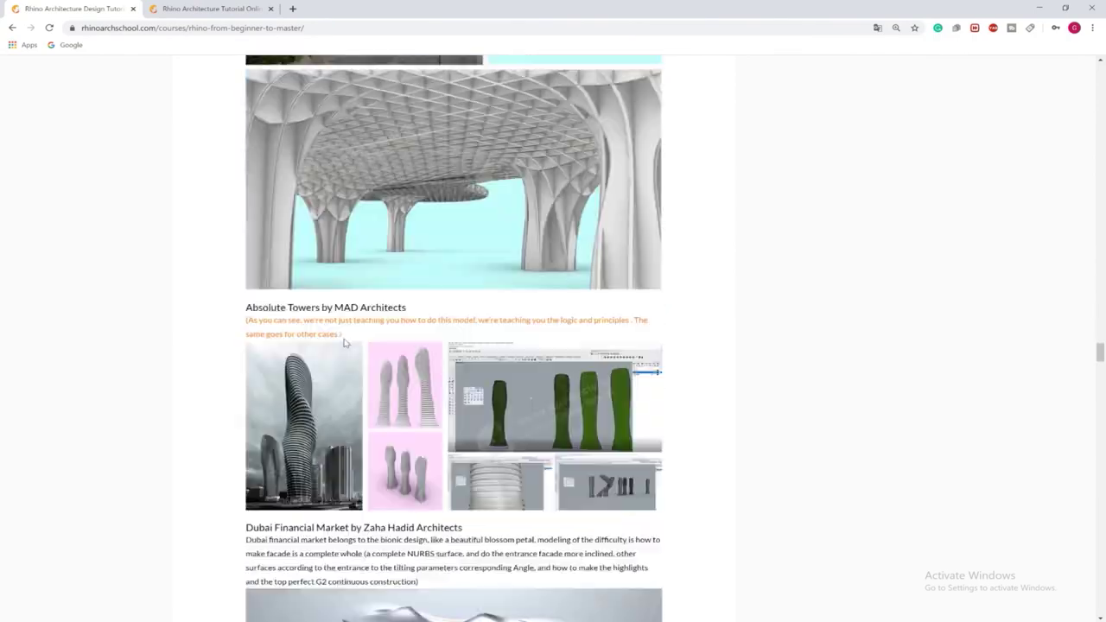
{"action": "scroll", "coordinate": [344, 343], "scroll_direction": "down", "scroll_amount": 20}
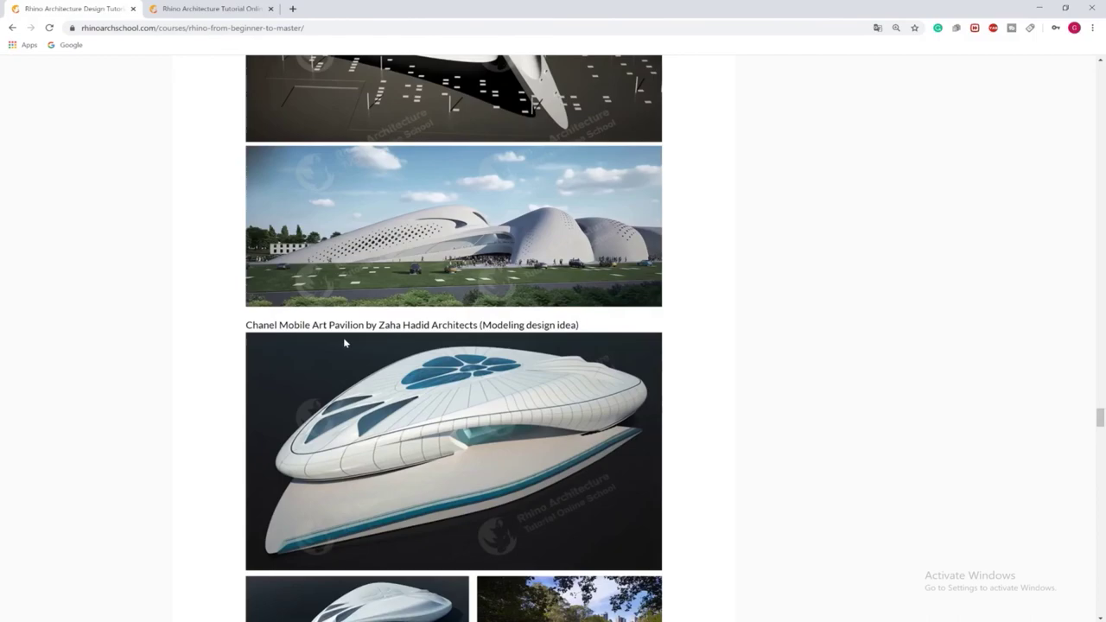
{"action": "scroll", "coordinate": [344, 343], "scroll_direction": "down", "scroll_amount": 15}
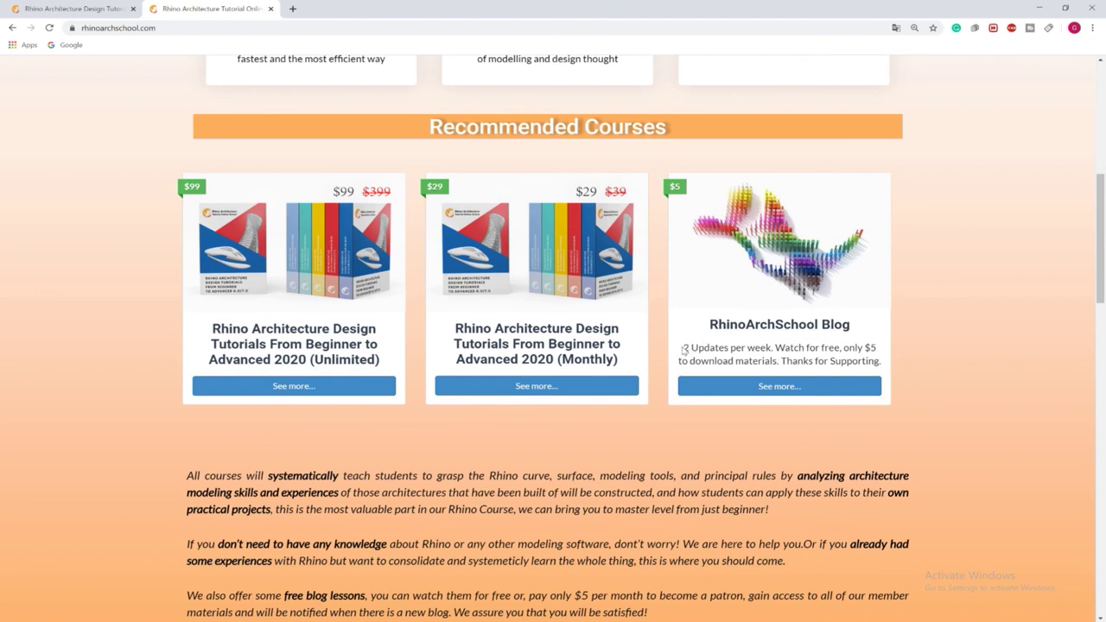
{"action": "left_click_drag", "start_coordinate": [684, 349], "coordinate": [784, 361]}
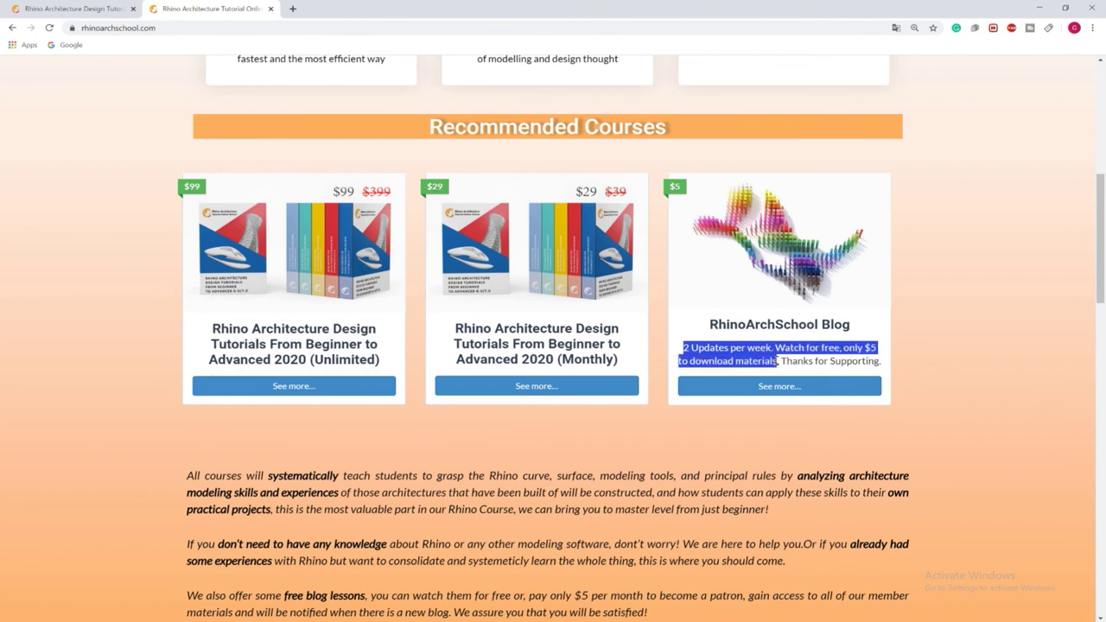
{"action": "left_click", "coordinate": [774, 358]}
{"action": "left_click_drag", "start_coordinate": [782, 360], "coordinate": [866, 363]}
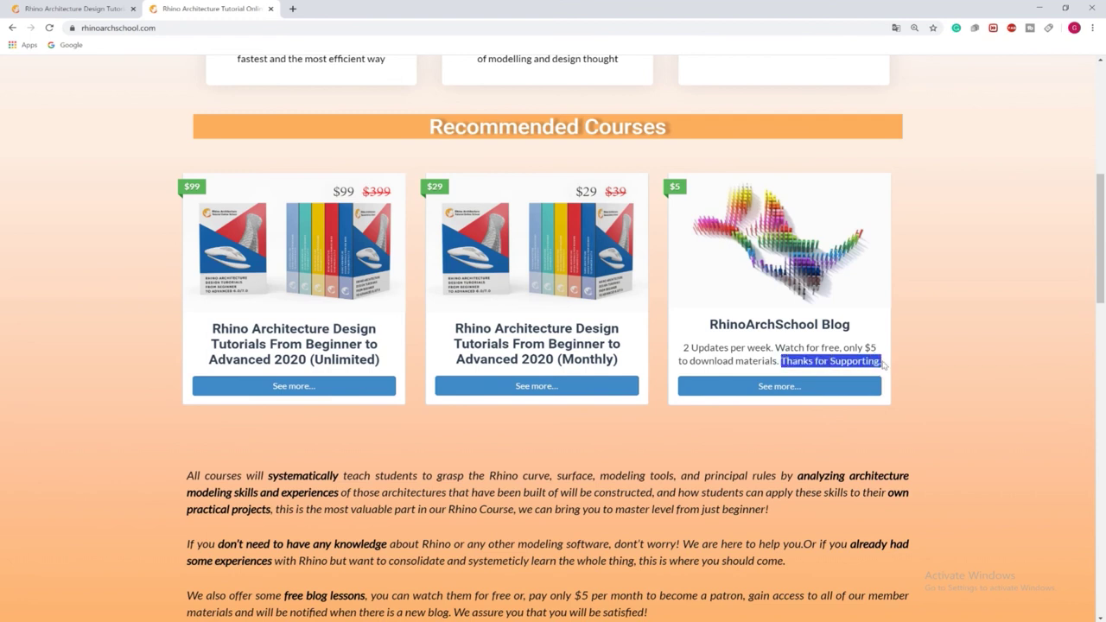
{"action": "left_click", "coordinate": [868, 361]}
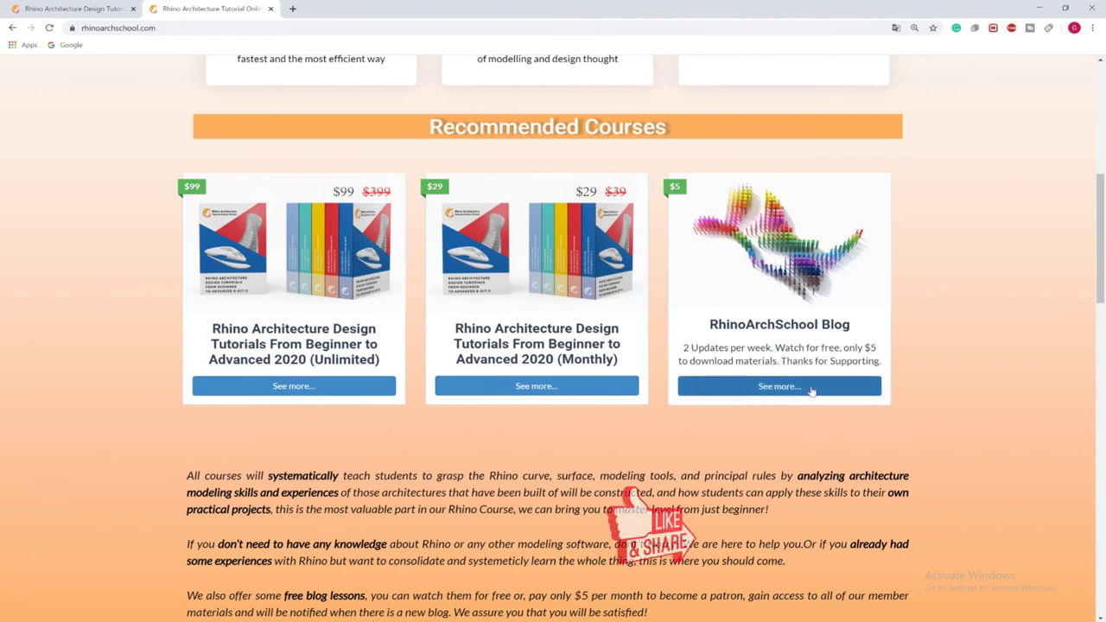